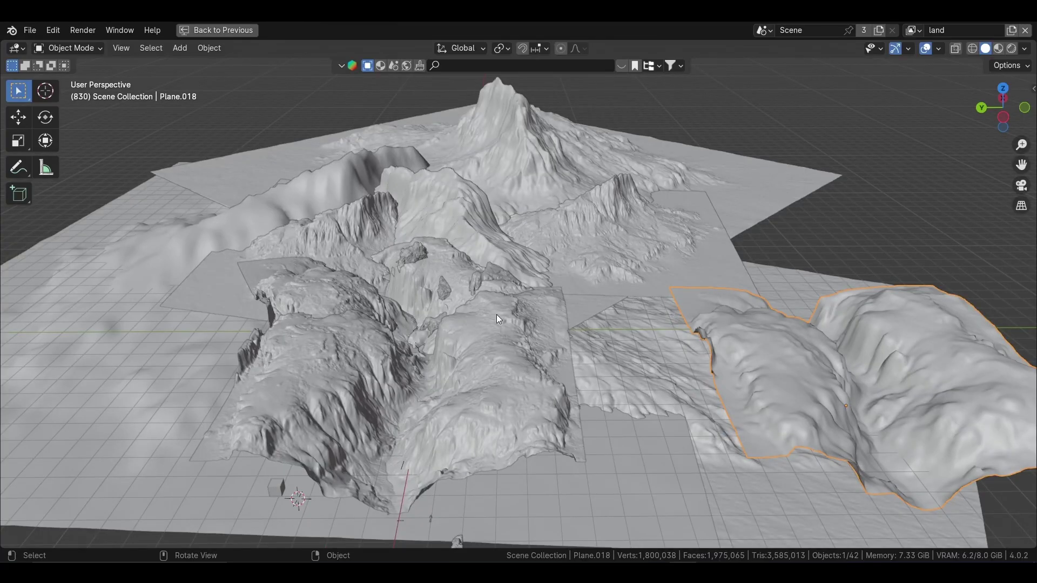
Select the right-hand canyon terrain piece and frame it in the viewport.
{"action": "left_click", "coordinate": [498, 370]}
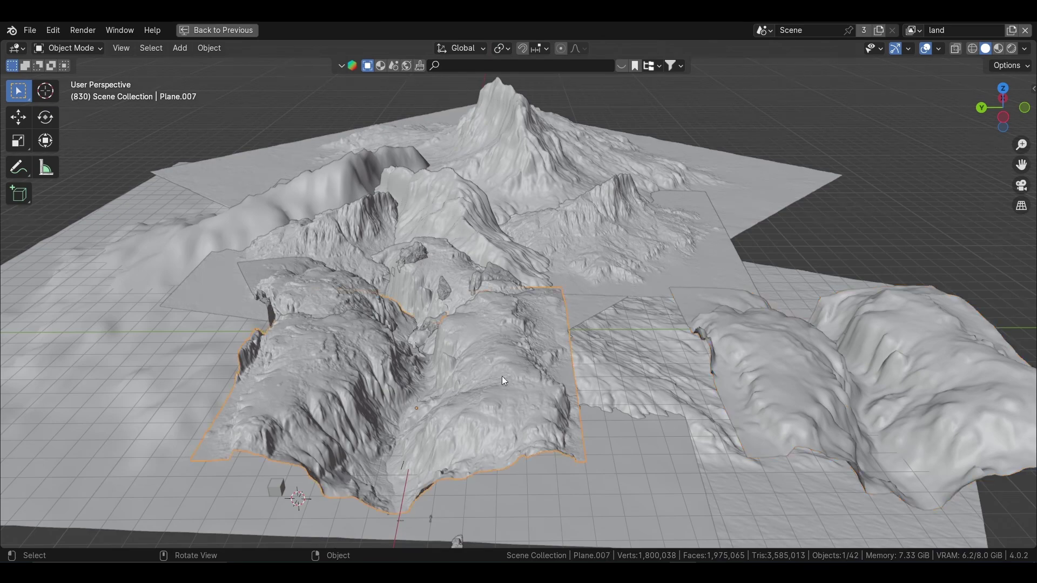
{"action": "scroll", "coordinate": [560, 310], "scroll_direction": "up", "scroll_amount": 5}
{"action": "mouse_move", "coordinate": [505, 323]}
{"action": "middle_mouse_down"}
{"action": "mouse_move", "coordinate": [545, 363]}
{"action": "mouse_move", "coordinate": [472, 347]}
{"action": "mouse_move", "coordinate": [571, 311]}
{"action": "mouse_move", "coordinate": [575, 325]}
{"action": "mouse_move", "coordinate": [638, 277]}
{"action": "mouse_move", "coordinate": [499, 308]}
{"action": "middle_mouse_up"}
{"action": "scroll", "coordinate": [642, 312], "scroll_direction": "down", "scroll_amount": 5}
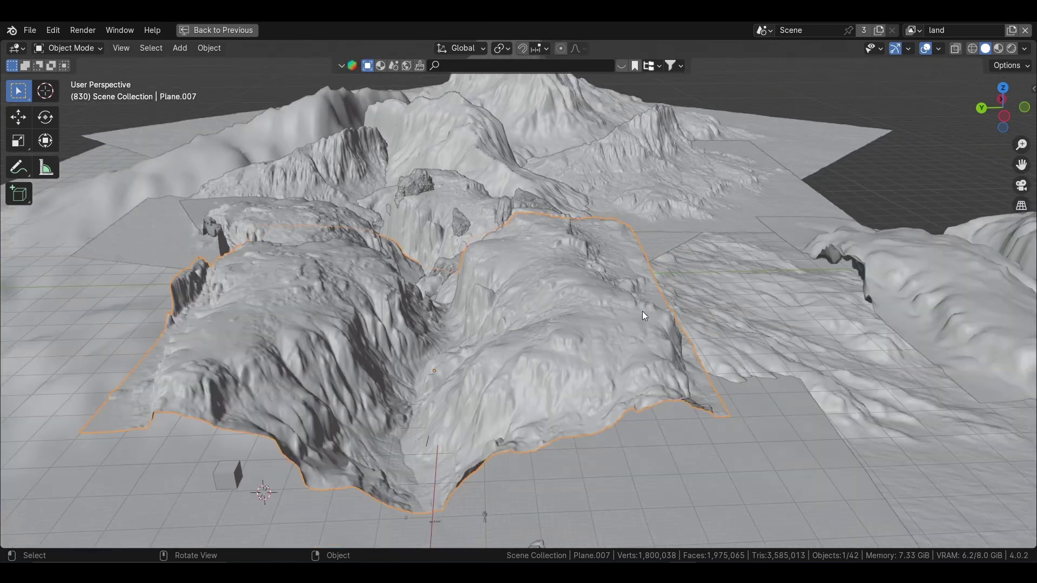
{"action": "mouse_move", "coordinate": [643, 311]}
{"action": "middle_mouse_down"}
{"action": "mouse_move", "coordinate": [646, 319]}
{"action": "mouse_move", "coordinate": [246, 306]}
{"action": "middle_mouse_up"}
{"action": "scroll", "coordinate": [672, 291], "scroll_direction": "up", "scroll_amount": 3}
{"action": "left_click", "coordinate": [672, 291]}
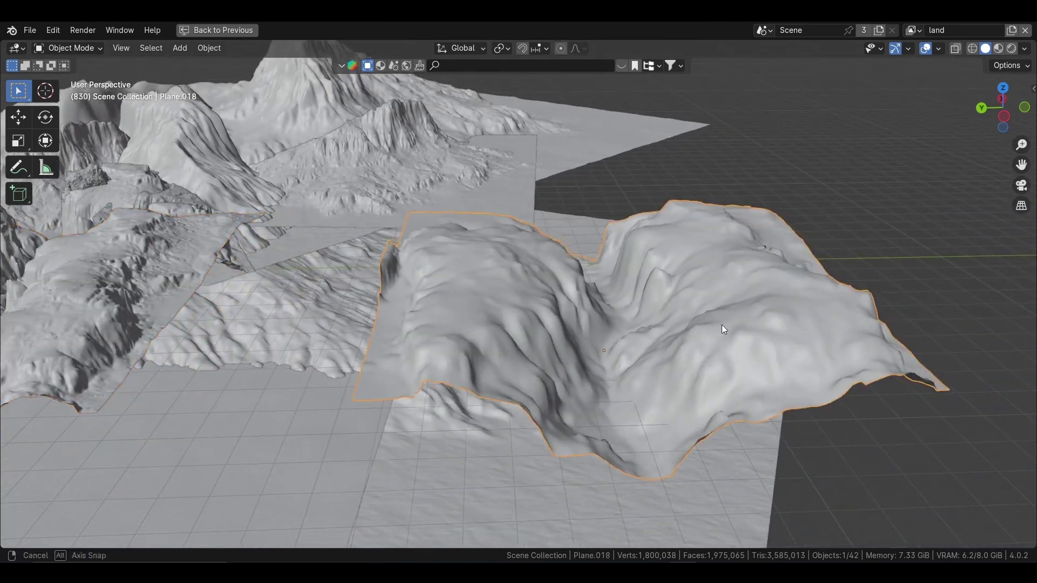
{"action": "key", "text": "KP_Decimal"}
{"action": "scroll", "coordinate": [618, 320], "scroll_direction": "up", "scroll_amount": 2}
{"action": "scroll", "coordinate": [630, 319], "scroll_direction": "up", "scroll_amount": 2}
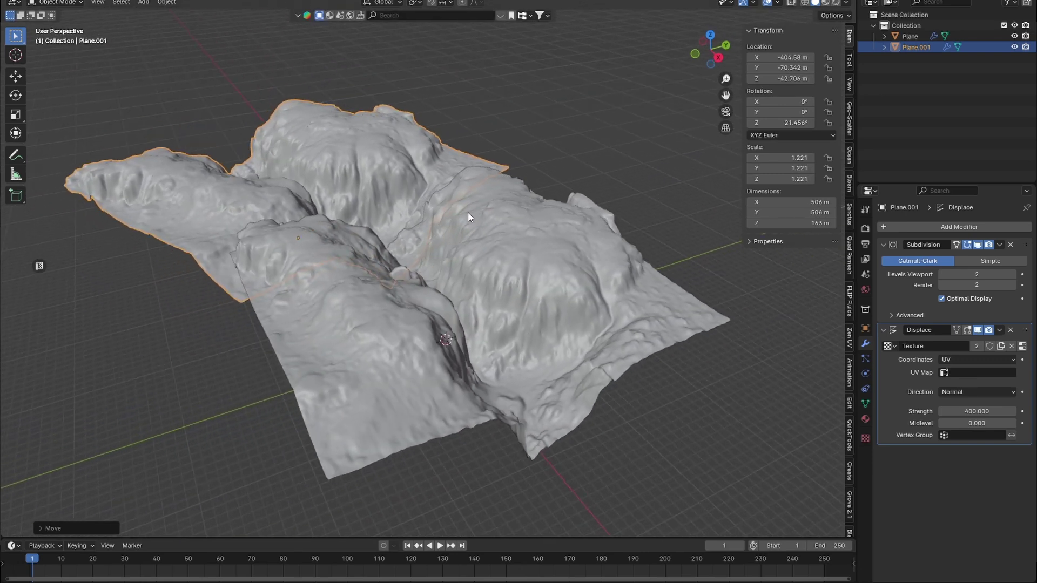
Load Arboreal.png from folder 001 as the terrain's displacement image.
{"action": "middle_click_drag", "start_coordinate": [454, 218], "coordinate": [599, 181]}
{"action": "left_click", "coordinate": [599, 181]}
{"action": "left_click", "coordinate": [1023, 346]}
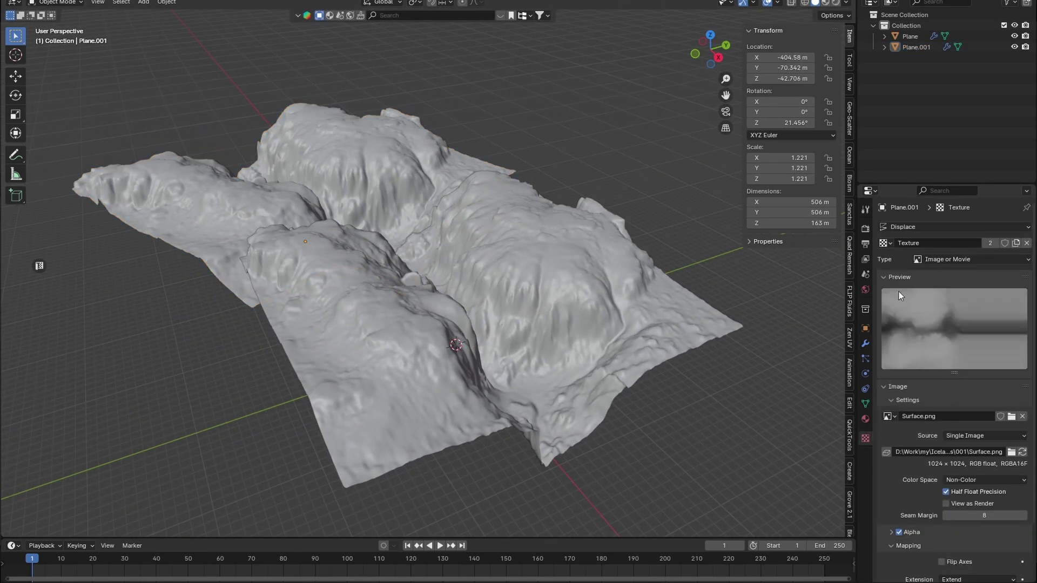
{"action": "left_click", "coordinate": [1012, 453]}
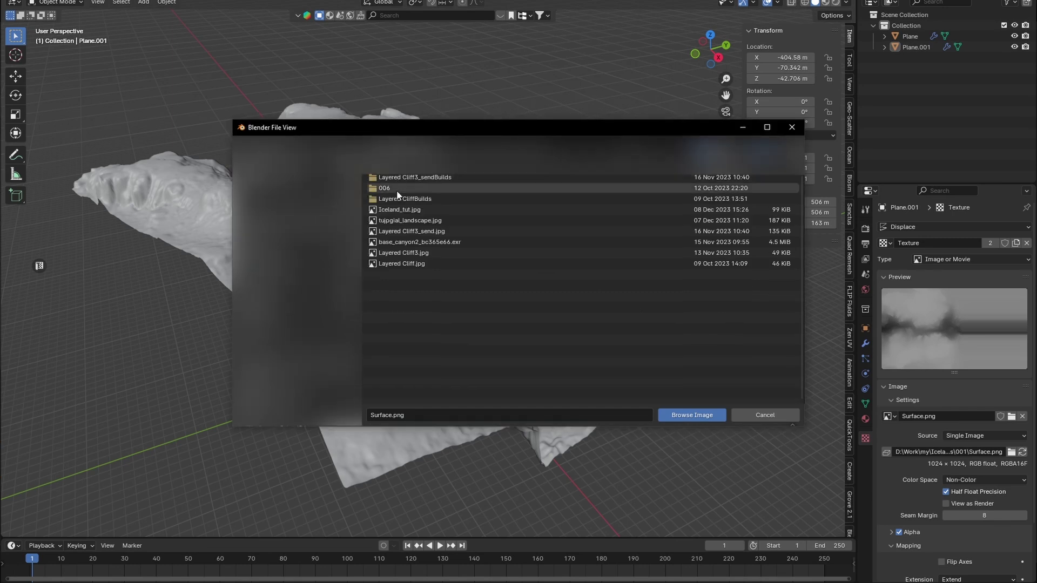
{"action": "left_click", "coordinate": [410, 198]}
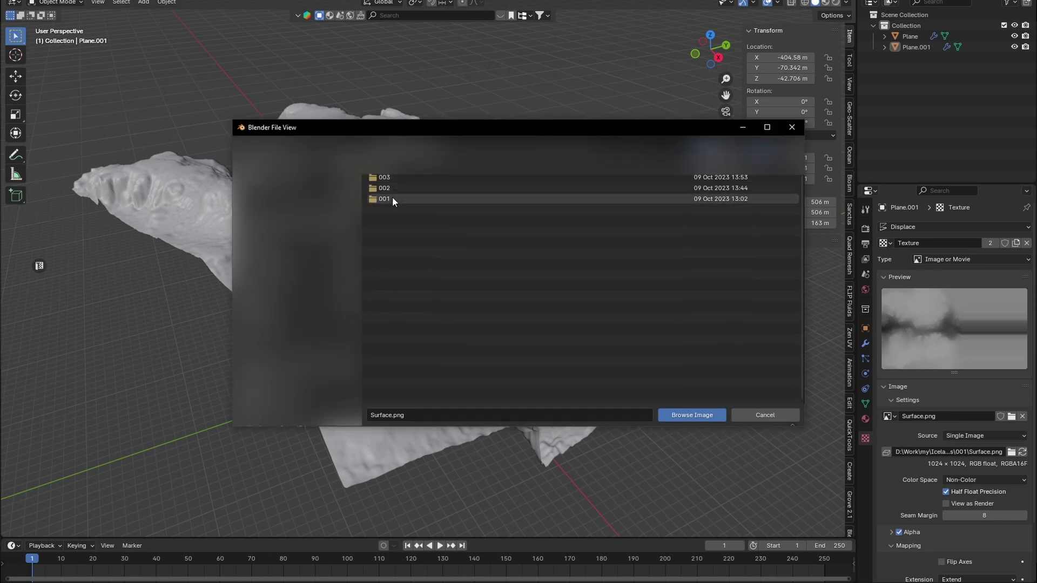
{"action": "double_click", "coordinate": [394, 199]}
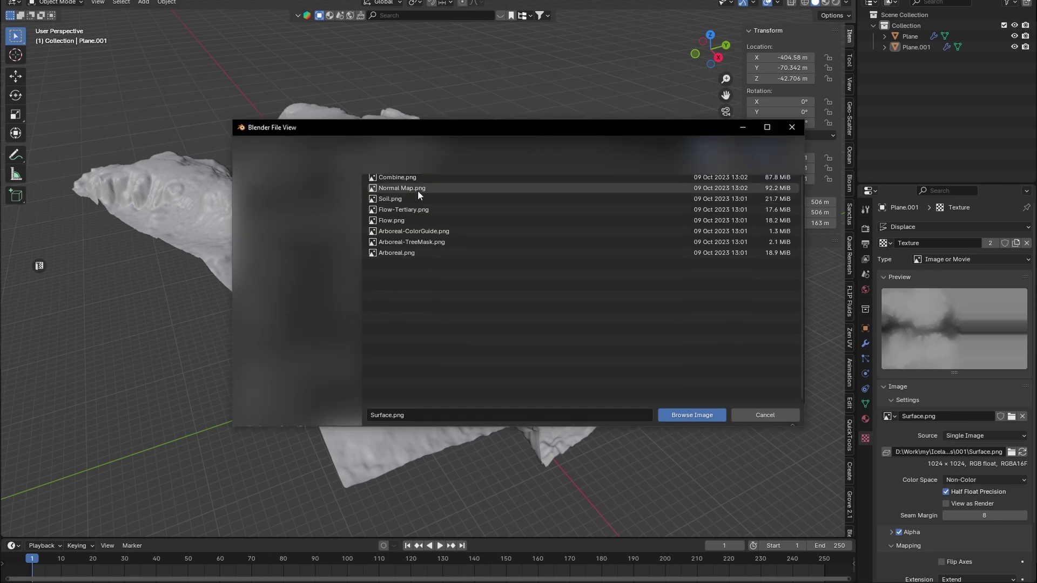
{"action": "double_click", "coordinate": [404, 253]}
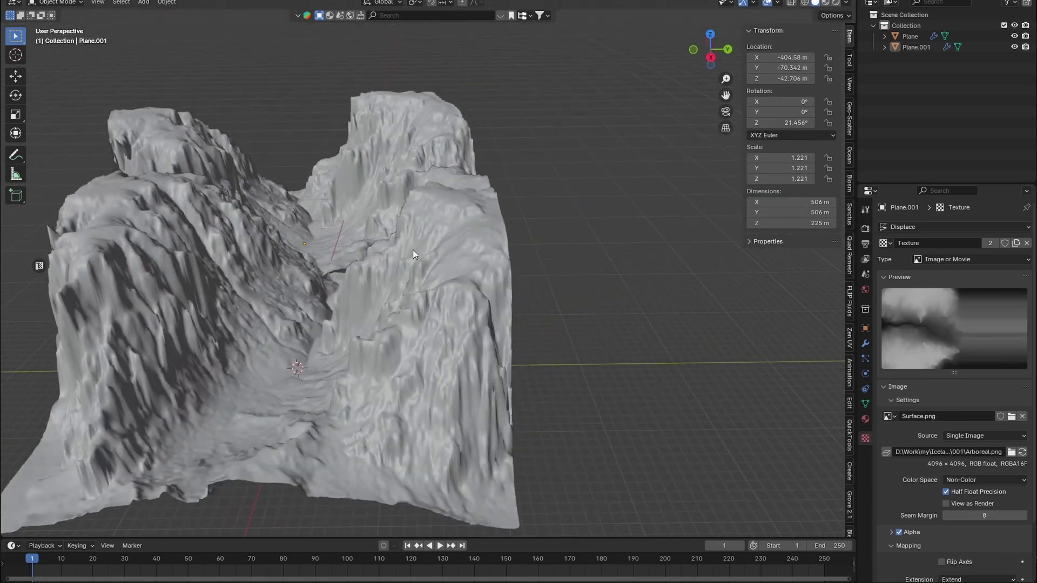
Select the other terrain piece, Plane, and view it from above.
{"action": "mouse_move", "coordinate": [412, 252]}
{"action": "middle_mouse_down"}
{"action": "mouse_move", "coordinate": [463, 281]}
{"action": "mouse_move", "coordinate": [433, 245]}
{"action": "mouse_move", "coordinate": [452, 272]}
{"action": "mouse_move", "coordinate": [459, 238]}
{"action": "middle_mouse_up"}
{"action": "left_click", "coordinate": [467, 236]}
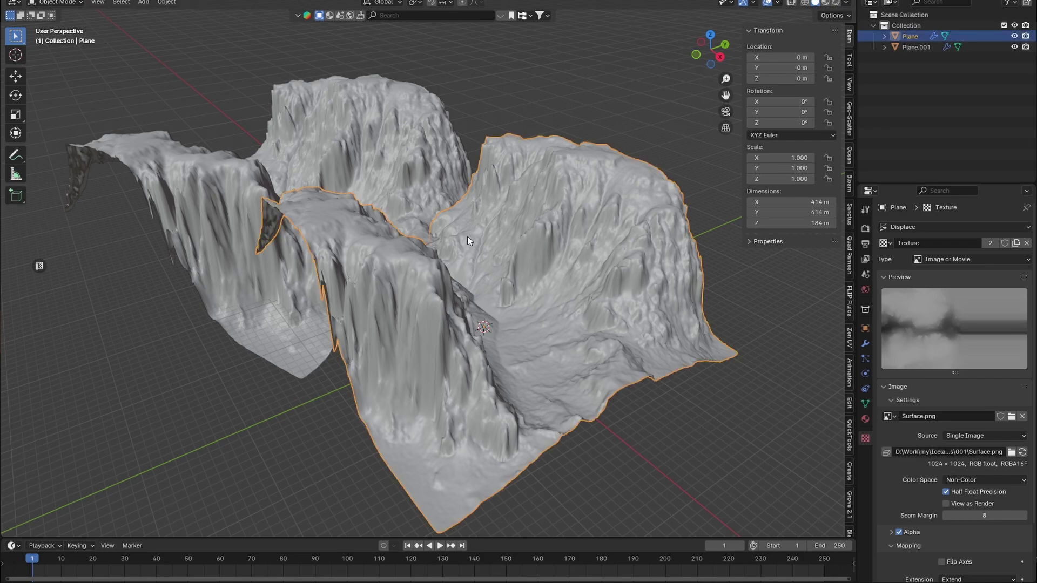
{"action": "mouse_move", "coordinate": [470, 238]}
{"action": "middle_mouse_down"}
{"action": "mouse_move", "coordinate": [459, 256]}
{"action": "mouse_move", "coordinate": [406, 247]}
{"action": "mouse_move", "coordinate": [427, 301]}
{"action": "mouse_move", "coordinate": [559, 267]}
{"action": "mouse_move", "coordinate": [467, 259]}
{"action": "middle_mouse_up"}
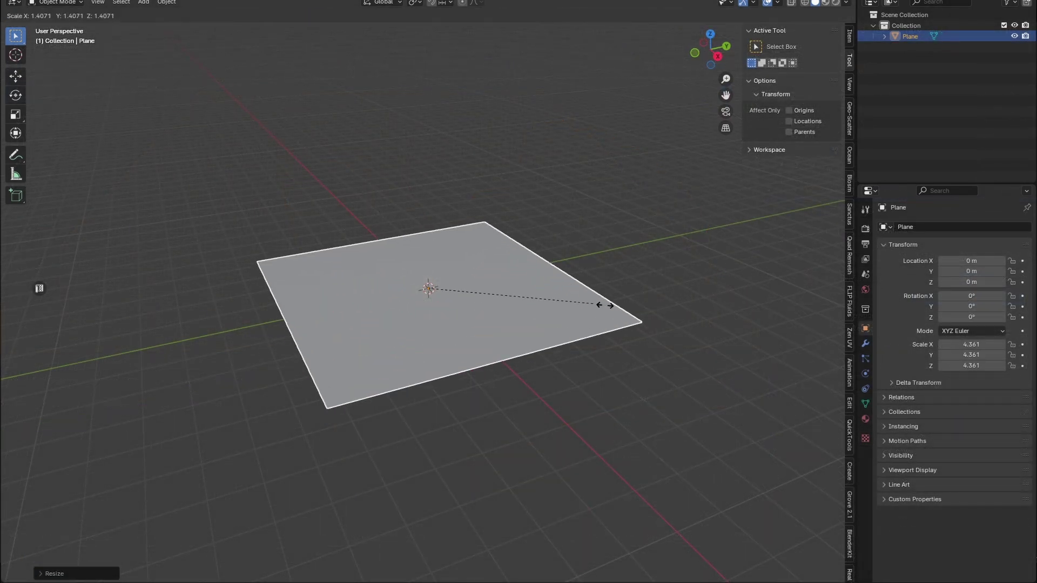
Enlarge the plane with successive scale operations, passing a scale of 30.691.
{"action": "left_click", "coordinate": [693, 312]}
{"action": "left_click", "coordinate": [850, 35]}
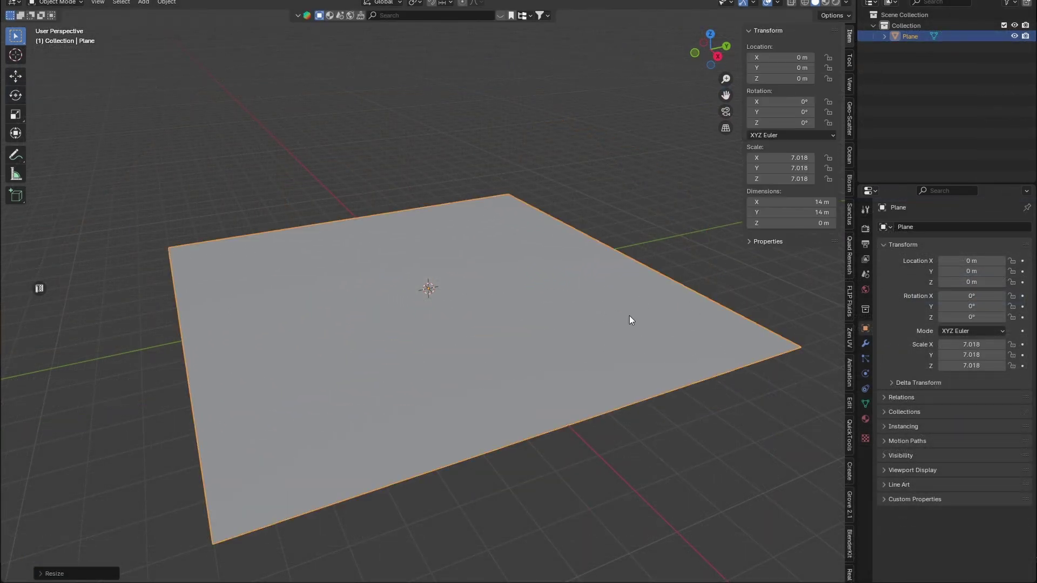
{"action": "middle_click_drag", "start_coordinate": [630, 320], "coordinate": [598, 318]}
{"action": "scroll", "coordinate": [596, 324], "scroll_direction": "down", "scroll_amount": 5}
{"action": "scroll", "coordinate": [550, 326], "scroll_direction": "down", "scroll_amount": 2}
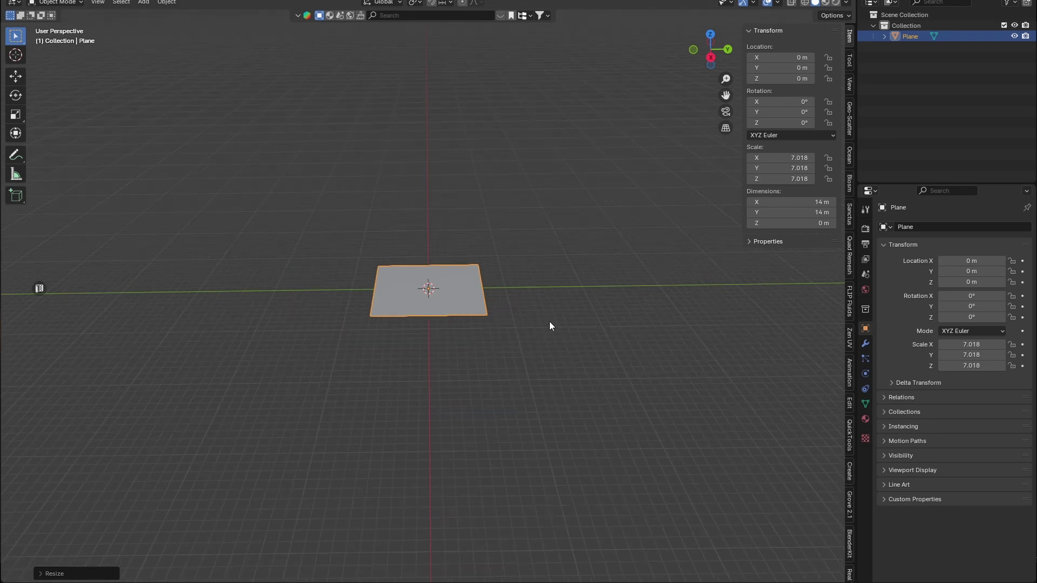
{"action": "key", "text": "s"}
{"action": "left_click", "coordinate": [640, 319]}
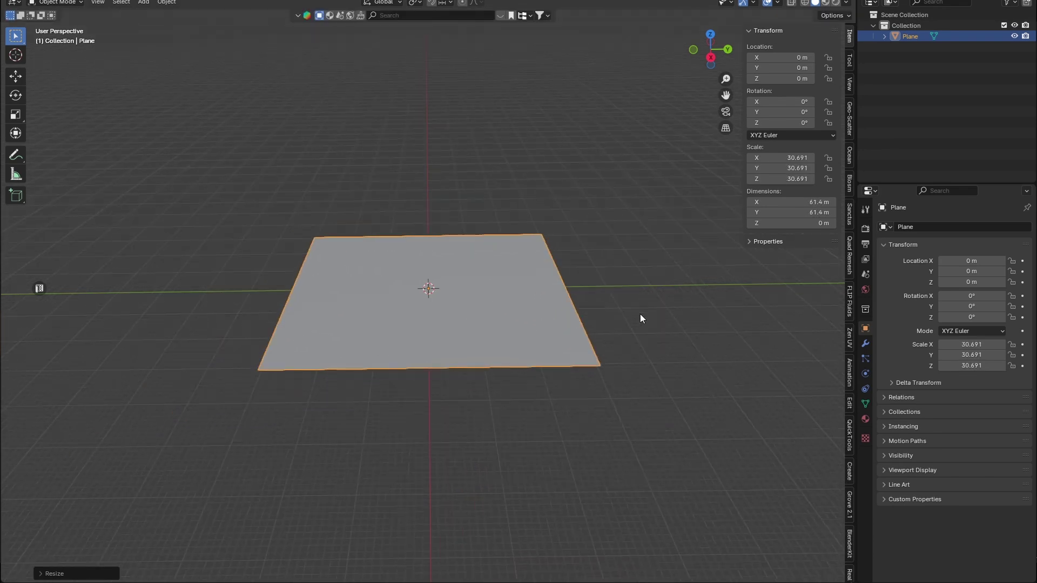
{"action": "key", "text": "s"}
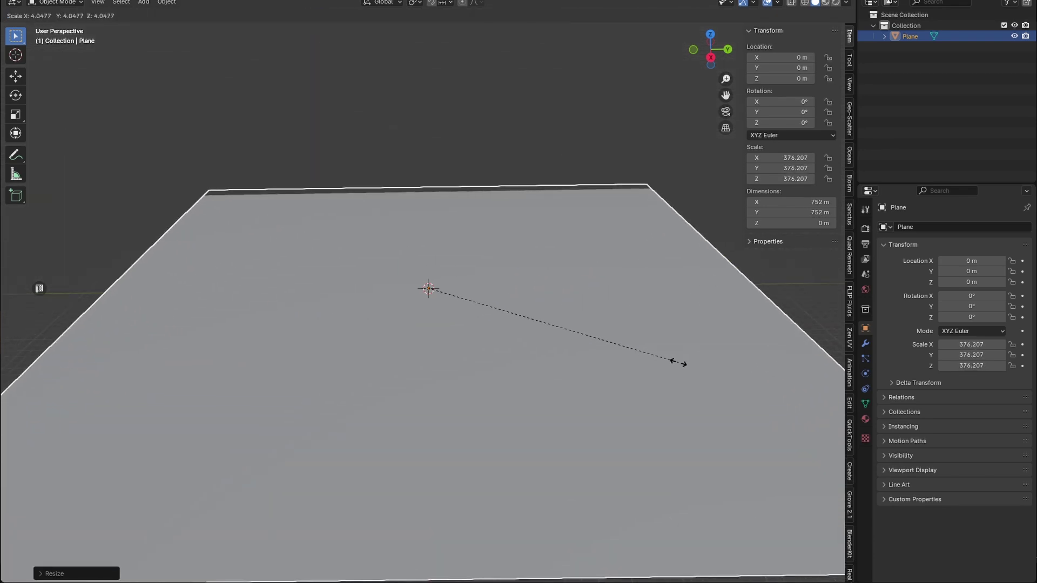
{"action": "left_click", "coordinate": [605, 328]}
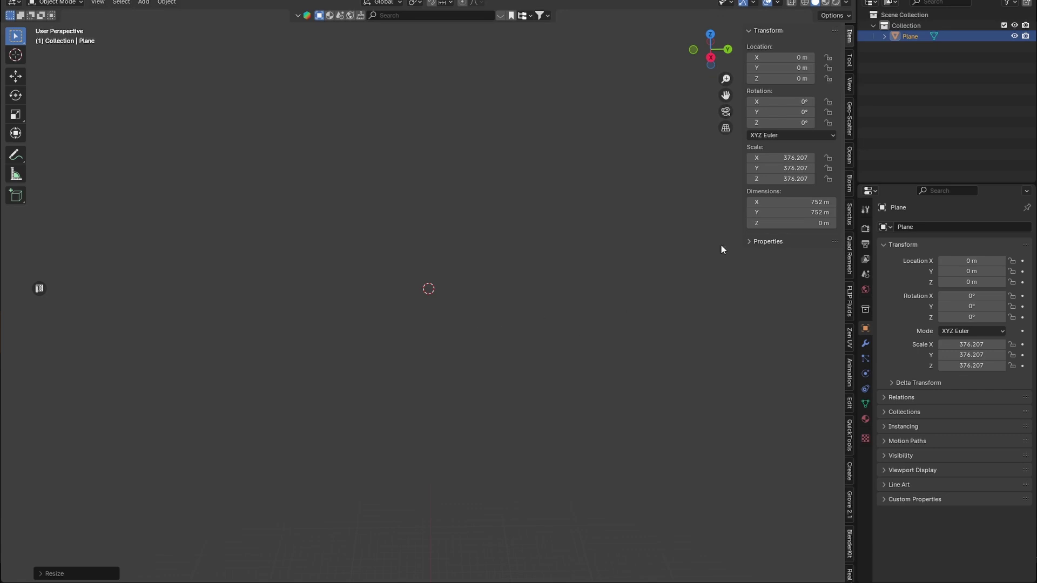
Set the viewport clipping to 10000 m Clip End and 5 m Clip Start.
{"action": "left_click", "coordinate": [848, 85]}
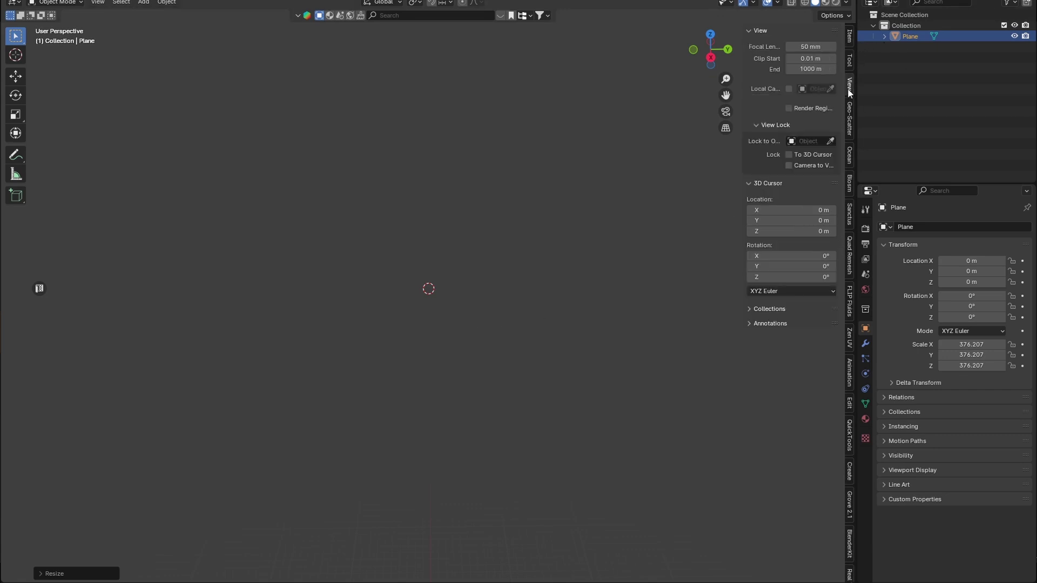
{"action": "left_click", "coordinate": [808, 72]}
{"action": "key", "text": "Return"}
{"action": "left_click", "coordinate": [814, 59]}
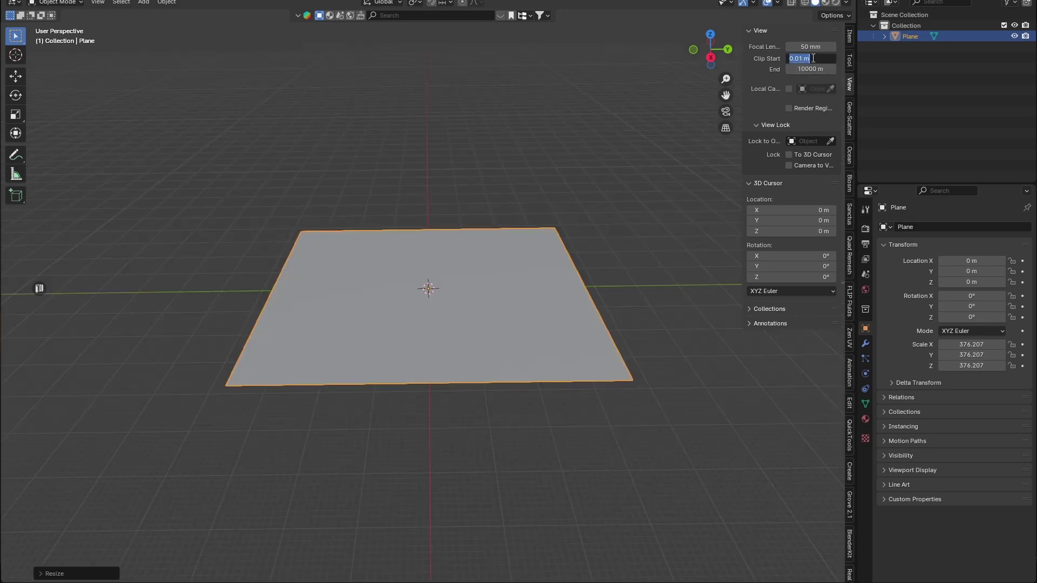
{"action": "type", "text": "5"}
{"action": "key", "text": "Return"}
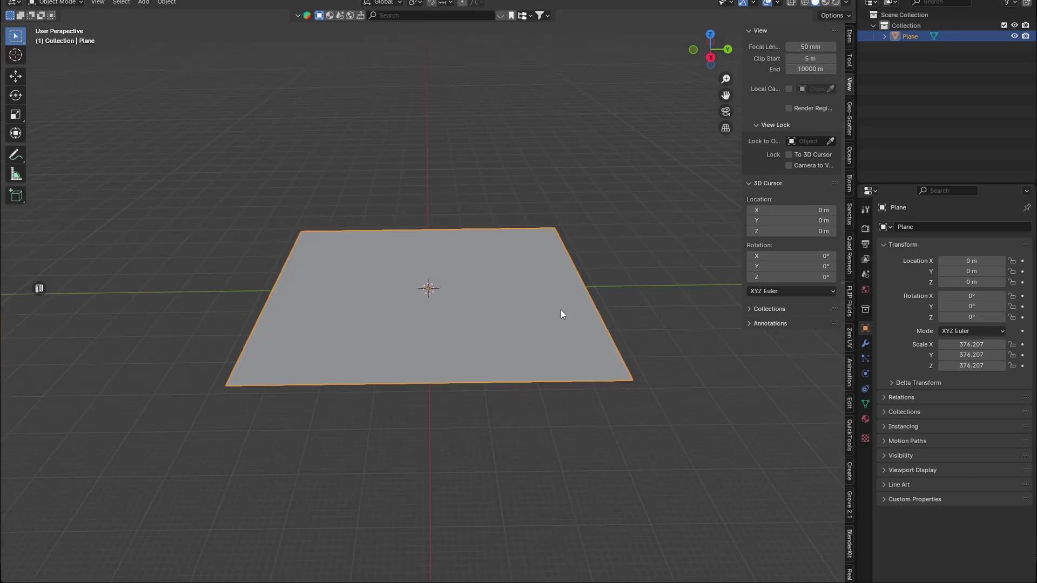
Scale the plane further to 623.923, about 1248 m across.
{"action": "left_click", "coordinate": [850, 37]}
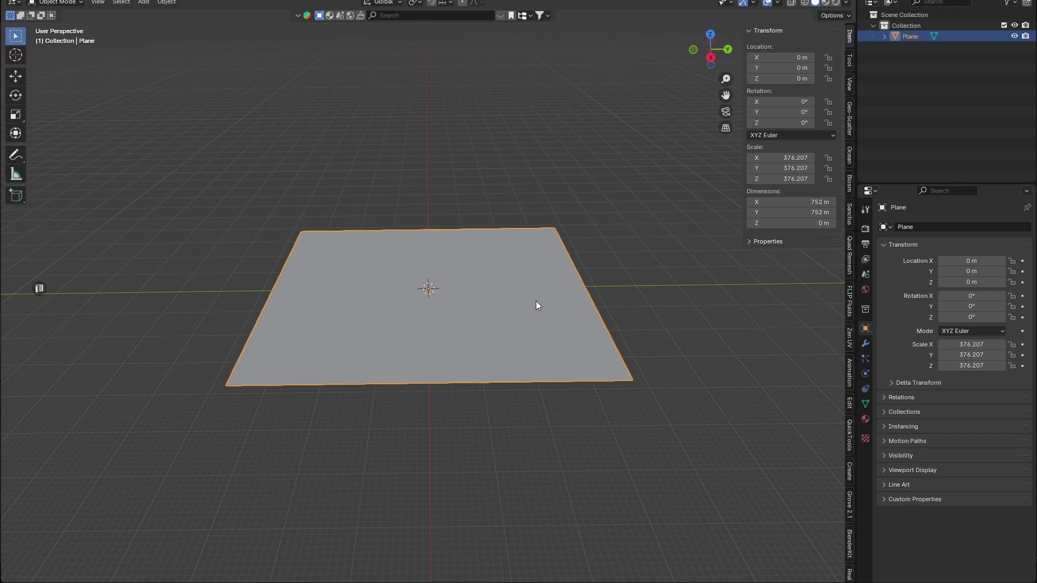
{"action": "key", "text": "s"}
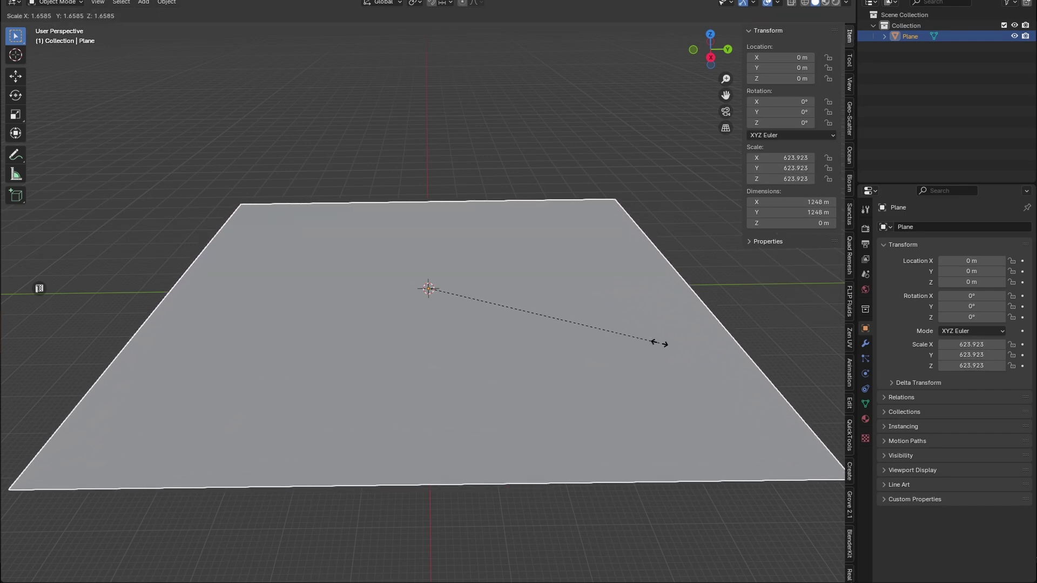
{"action": "left_click", "coordinate": [659, 342]}
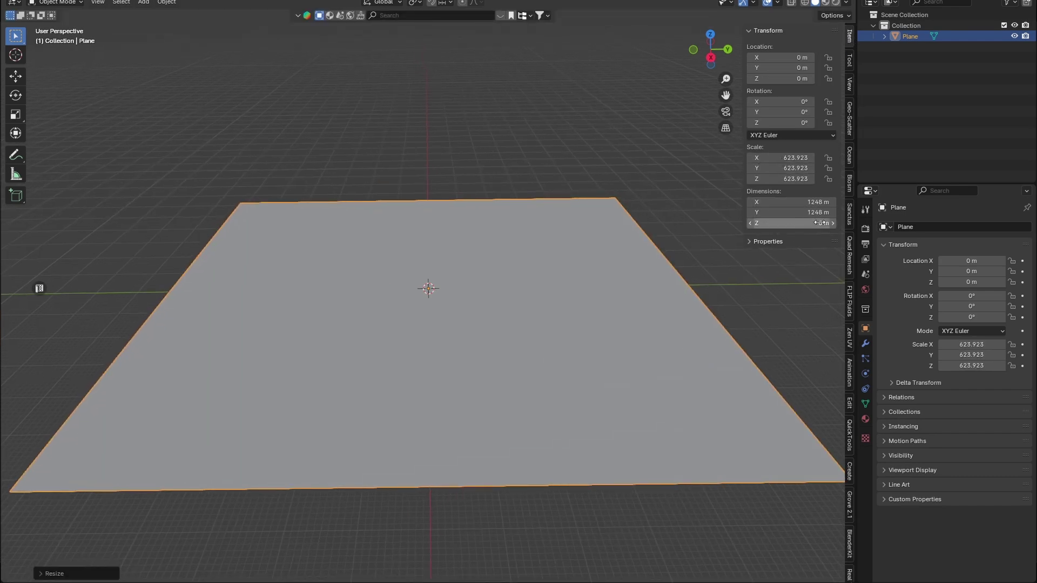
Subdivide the plane's mesh five times into a fine grid.
{"action": "key", "text": "Tab"}
{"action": "right_click", "coordinate": [608, 304]}
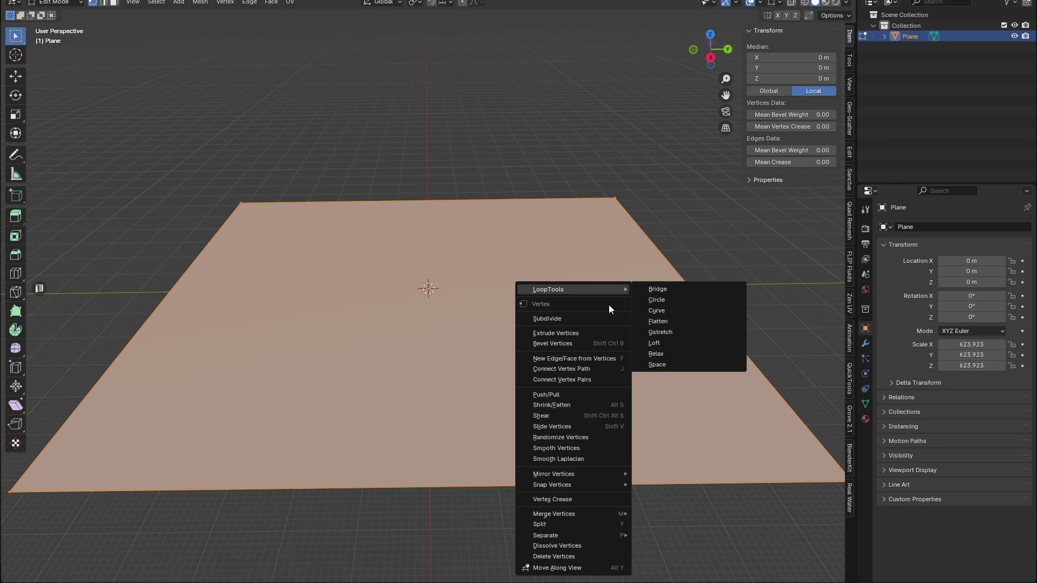
{"action": "left_click", "coordinate": [601, 316]}
{"action": "right_click", "coordinate": [601, 316]}
{"action": "left_click", "coordinate": [601, 316]}
{"action": "right_click", "coordinate": [600, 317]}
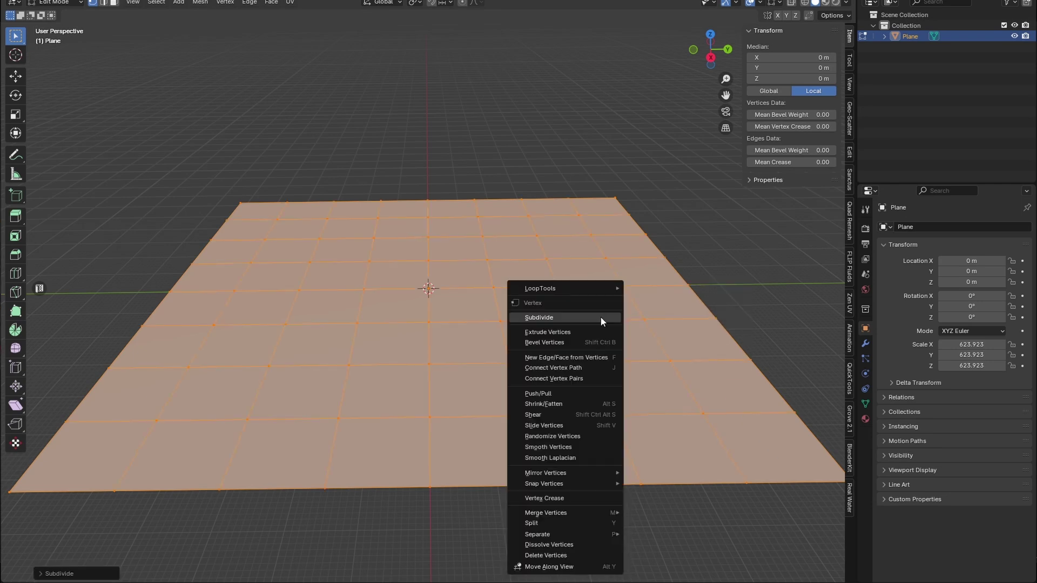
{"action": "left_click", "coordinate": [601, 317]}
{"action": "right_click", "coordinate": [601, 317]}
{"action": "left_click", "coordinate": [601, 317]}
{"action": "right_click", "coordinate": [601, 316]}
{"action": "left_click", "coordinate": [601, 317]}
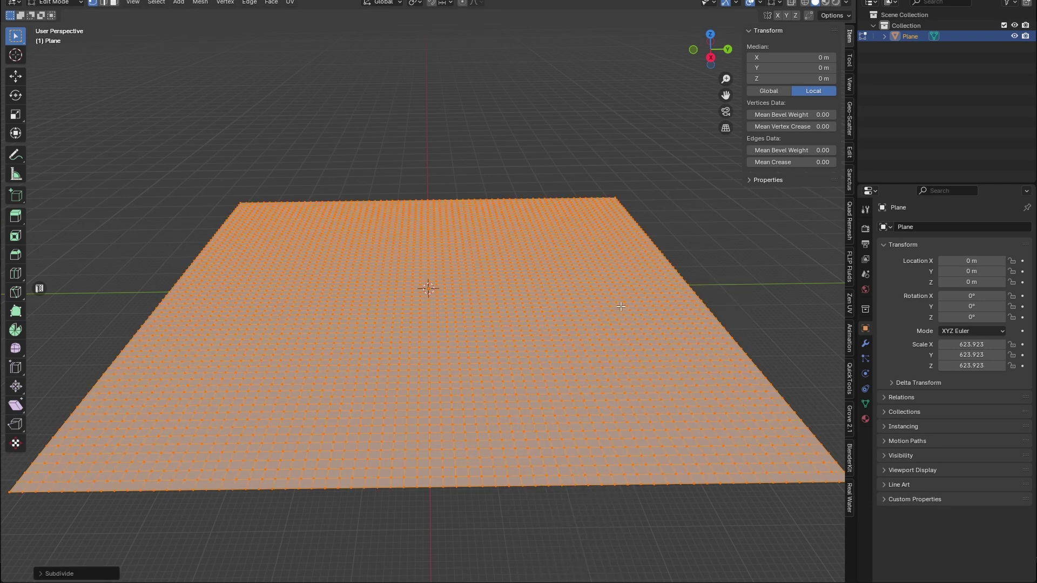
{"action": "key", "text": "Tab"}
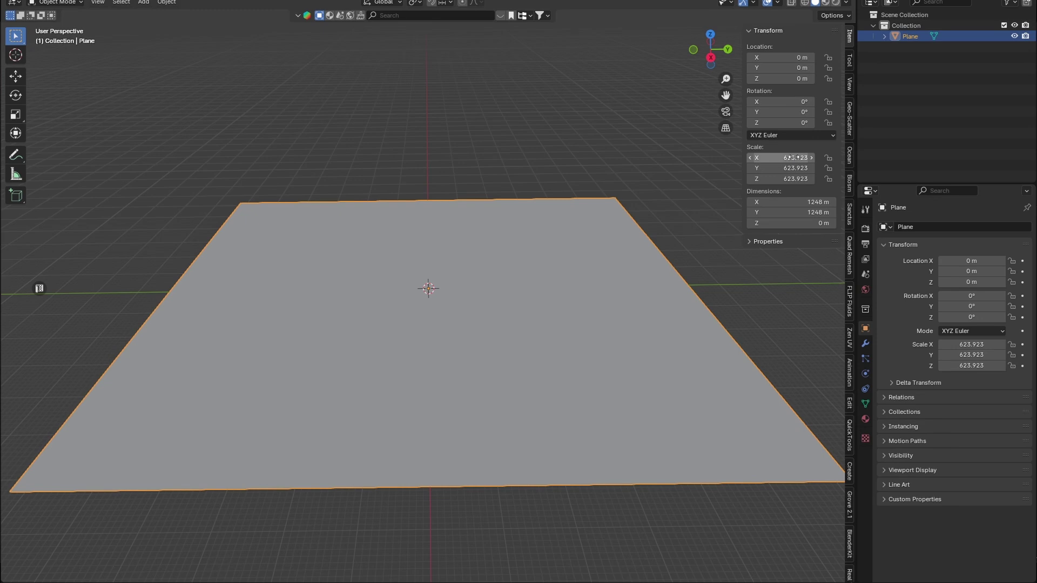
Apply the plane's scale so it reads 1.000.
{"action": "left_click_drag", "start_coordinate": [793, 158], "coordinate": [793, 179]}
{"action": "key", "text": "Return"}
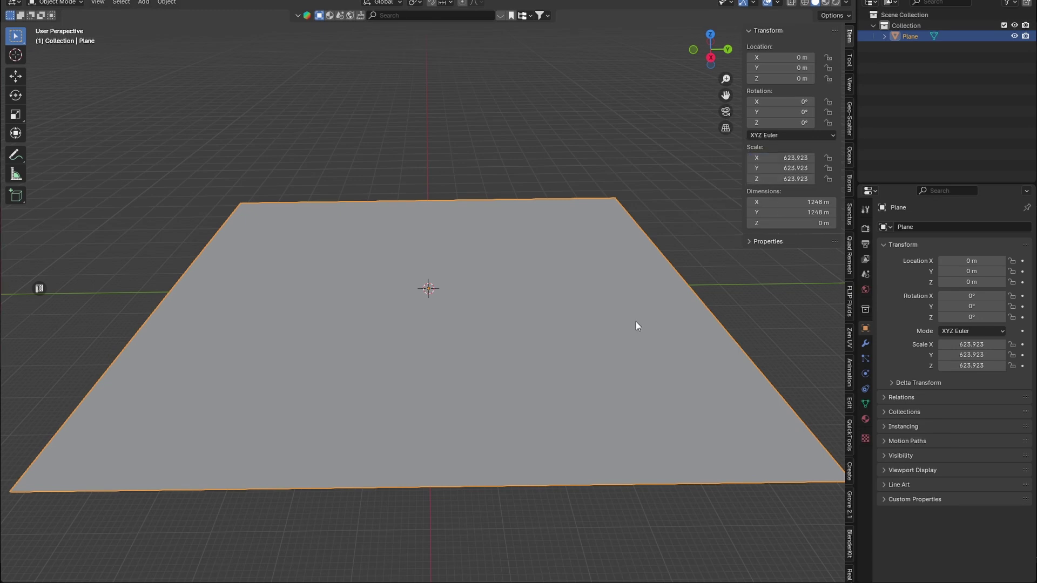
{"action": "key", "text": "ctrl+a"}
{"action": "left_click", "coordinate": [591, 339]}
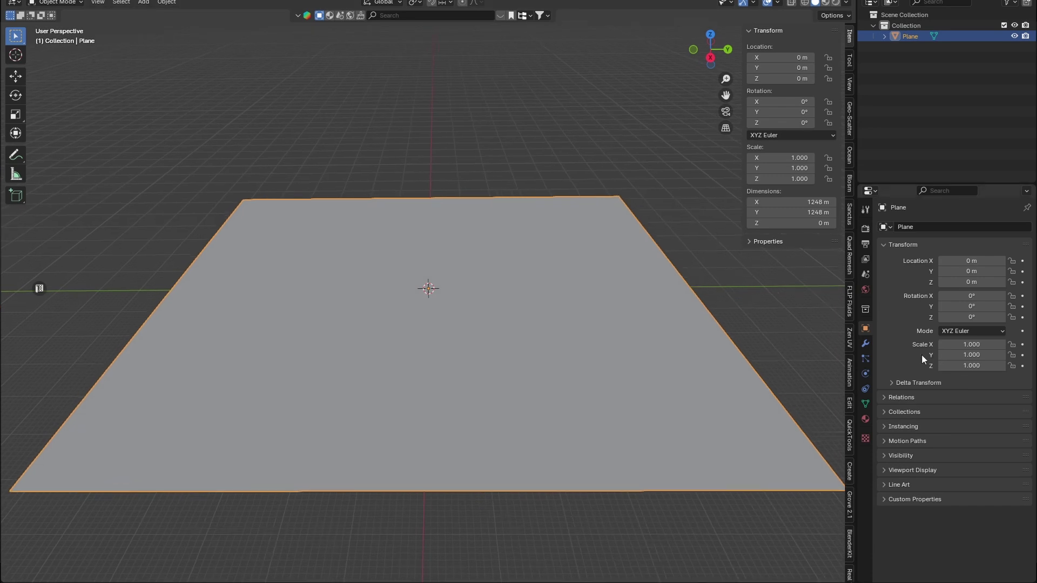
Add a Simple Subdivision Surface modifier with 3 viewport levels.
{"action": "left_click", "coordinate": [866, 344]}
{"action": "left_click", "coordinate": [959, 227]}
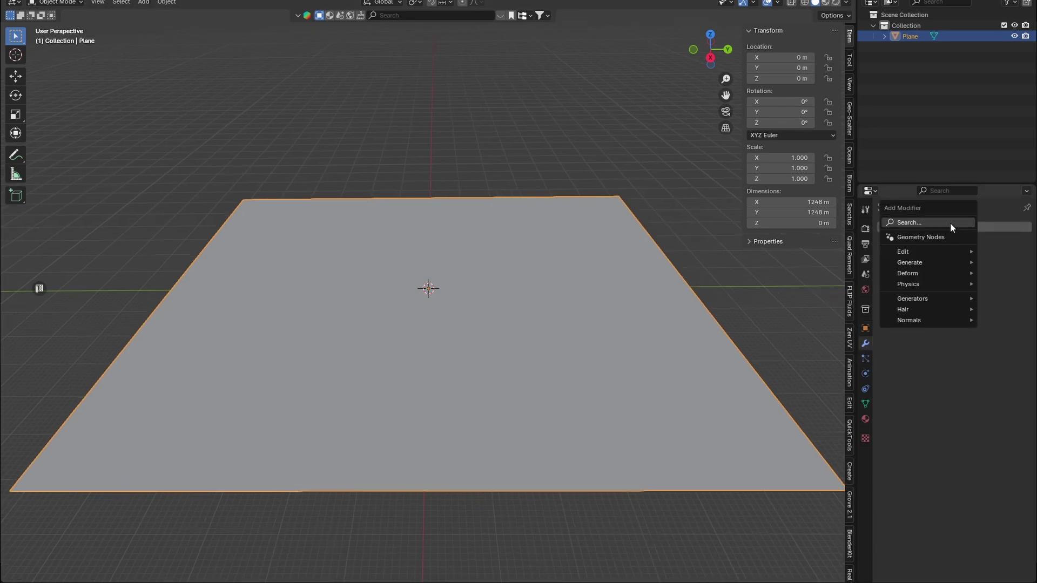
{"action": "type", "text": "s"}
{"action": "left_click", "coordinate": [845, 256]}
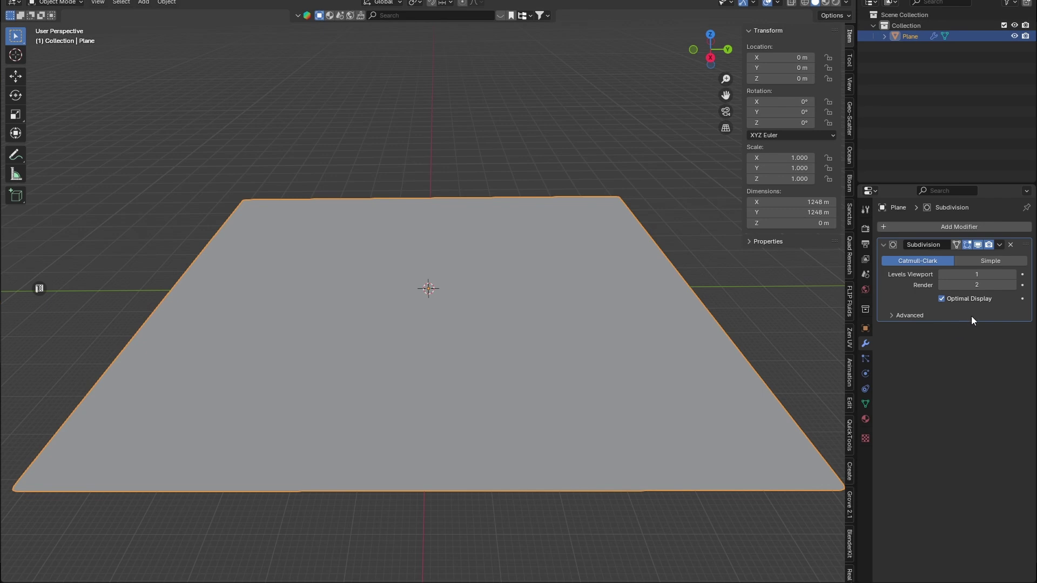
{"action": "left_click", "coordinate": [994, 261]}
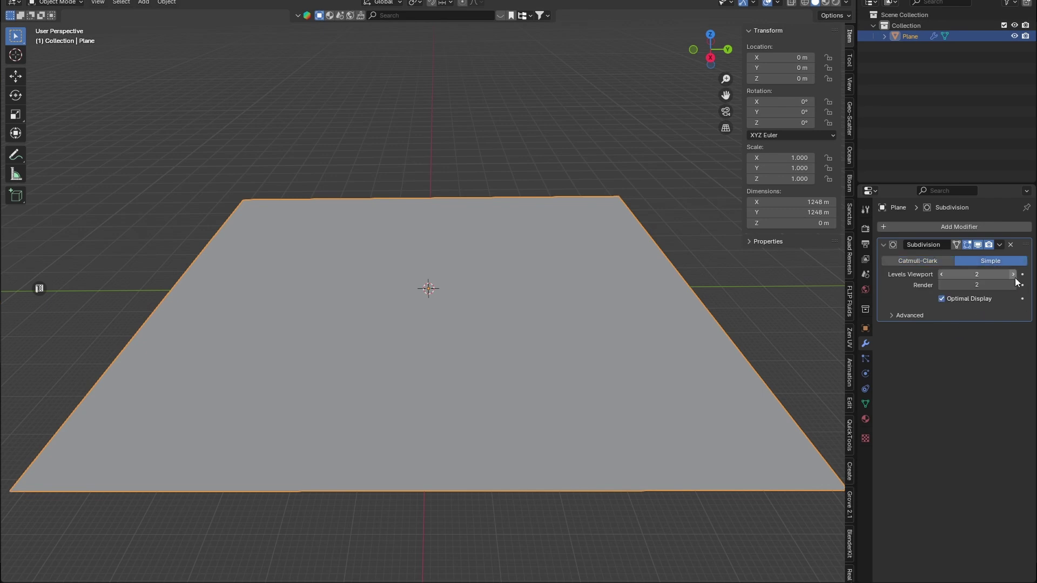
{"action": "left_click", "coordinate": [932, 225]}
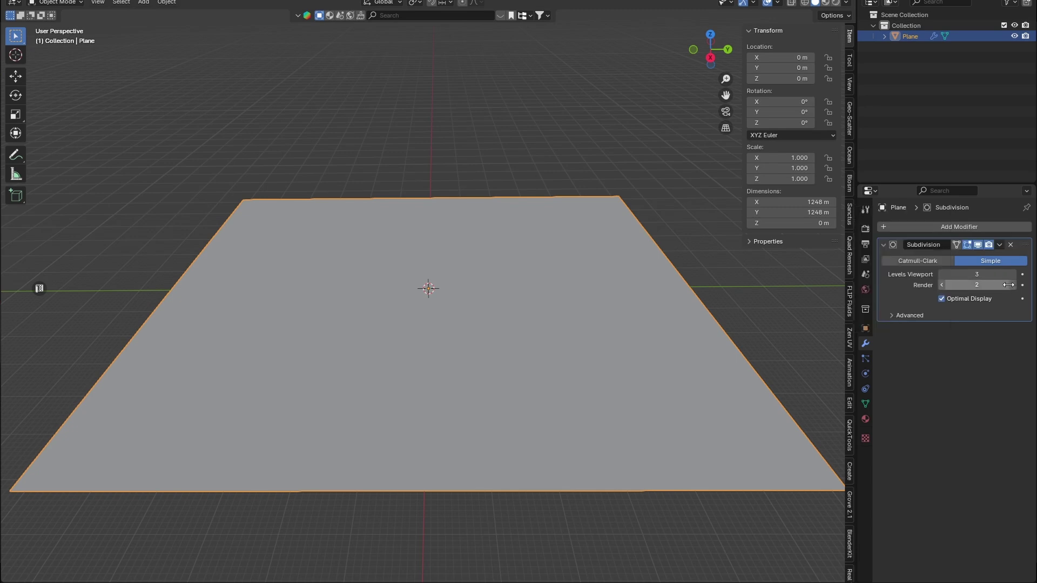
{"action": "left_click", "coordinate": [1014, 285]}
{"action": "left_click", "coordinate": [942, 227]}
Add a Displace modifier with a new Surface.png texture kept as Non-Color.
{"action": "type", "text": "d"}
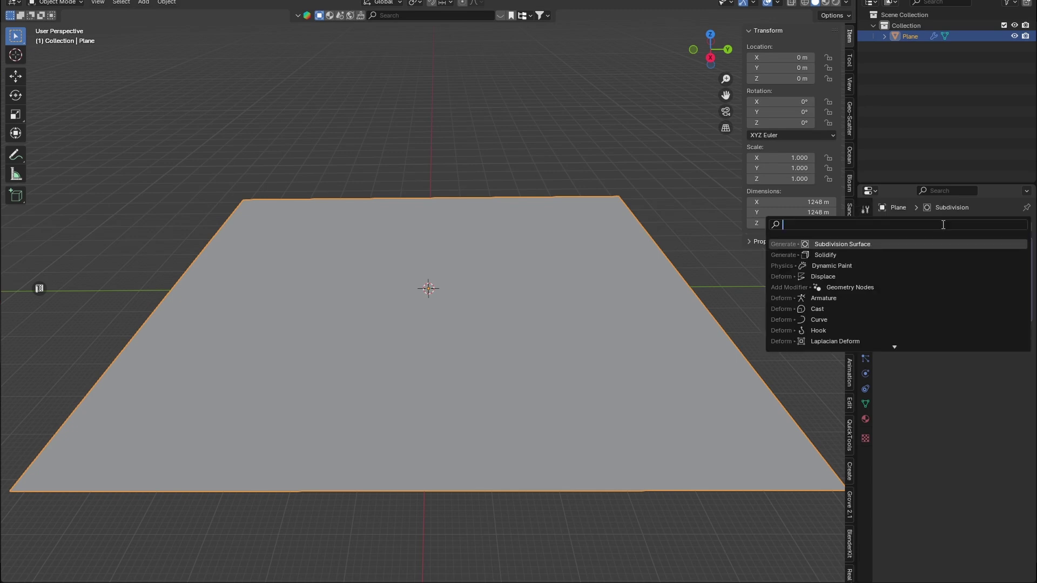
{"action": "type", "text": "i"}
{"action": "left_click", "coordinate": [863, 246]}
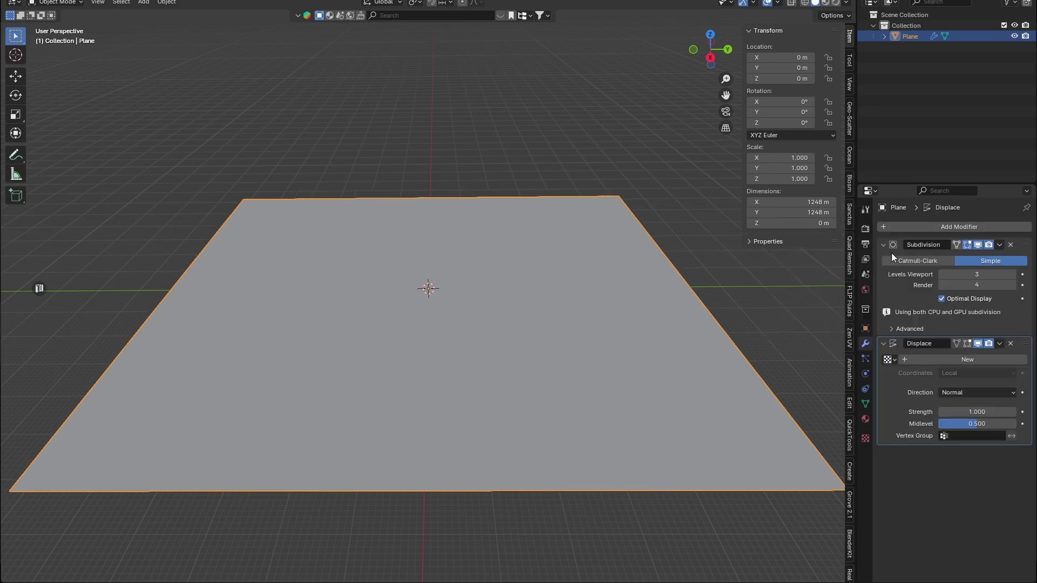
{"action": "left_click", "coordinate": [987, 358]}
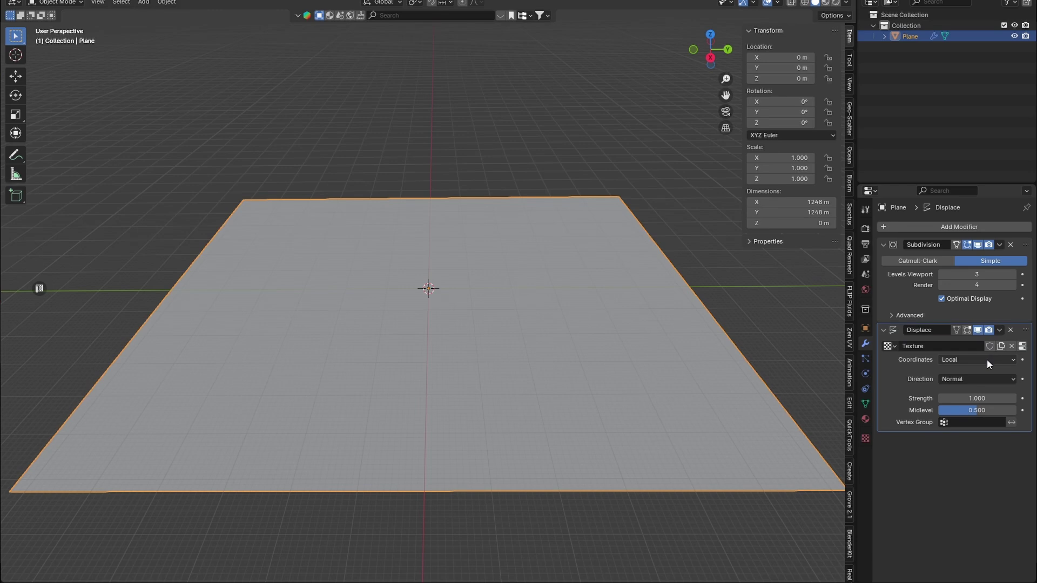
{"action": "left_click", "coordinate": [1022, 359]}
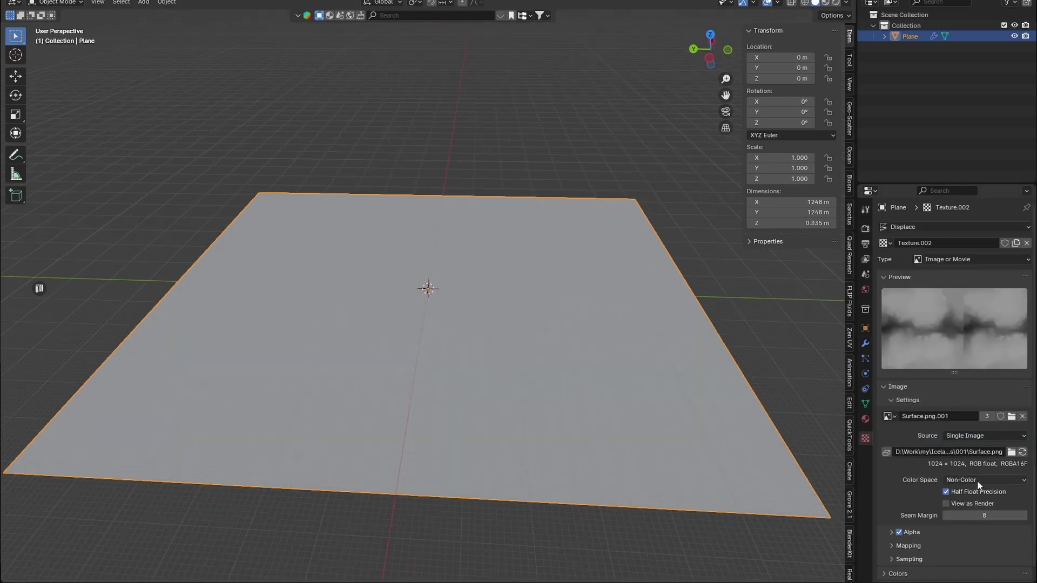
{"action": "left_click", "coordinate": [978, 480]}
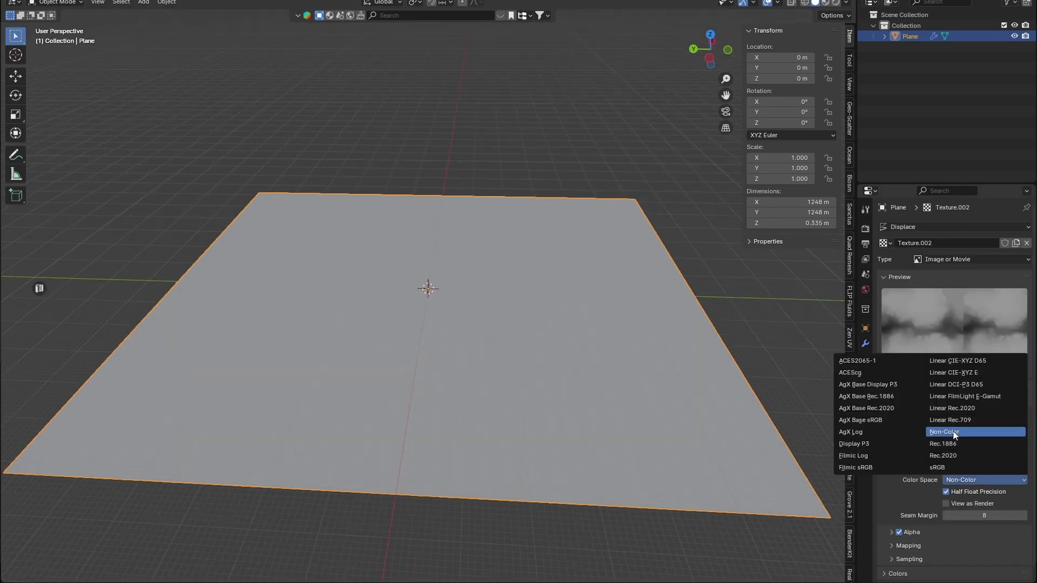
{"action": "left_click", "coordinate": [865, 343]}
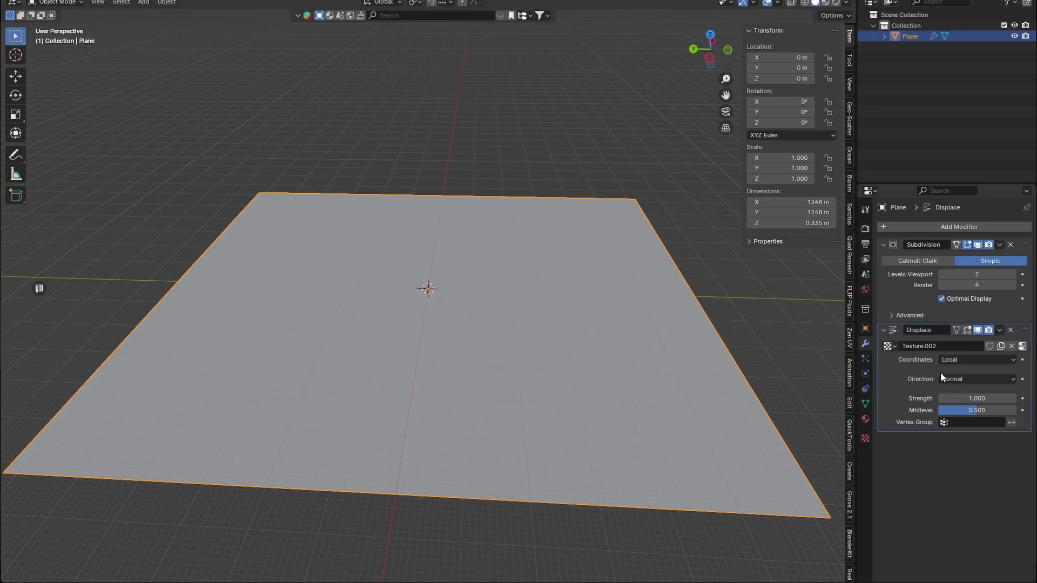
Set the displacement coordinates to UV and strength to 1000.
{"action": "left_click", "coordinate": [960, 356]}
{"action": "left_click", "coordinate": [952, 408]}
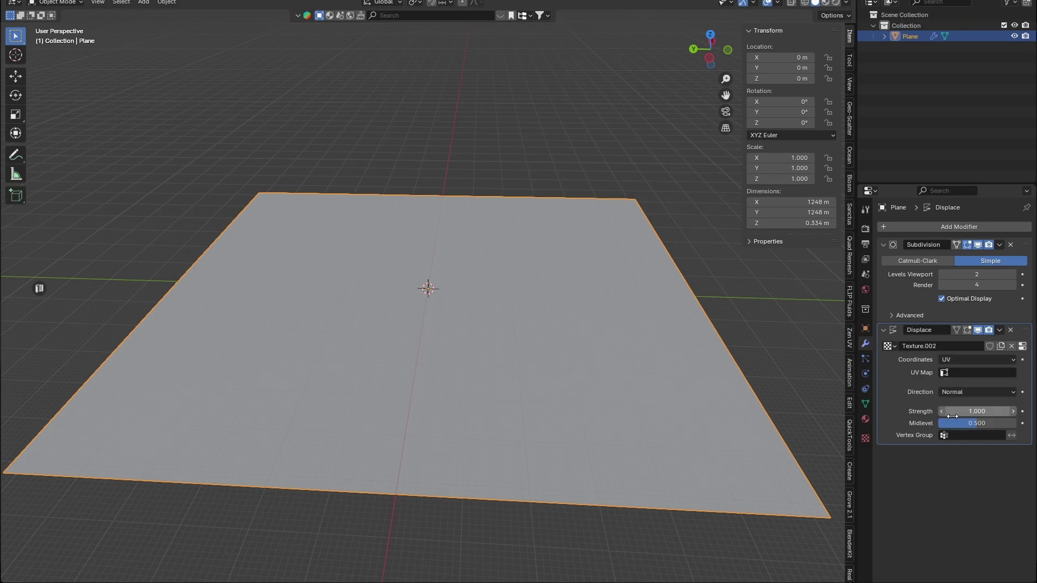
{"action": "left_click", "coordinate": [974, 411]}
{"action": "type", "text": "1000.000"}
{"action": "key", "text": "Return"}
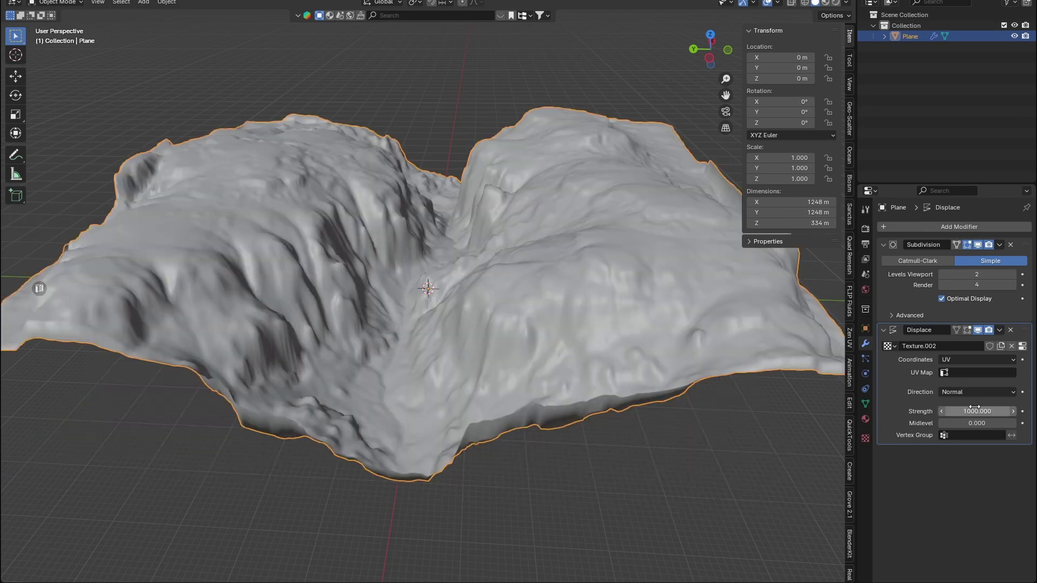
Inspect the canyon from several angles, then expand the texture's Mapping options.
{"action": "middle_click_drag", "start_coordinate": [737, 365], "coordinate": [614, 325]}
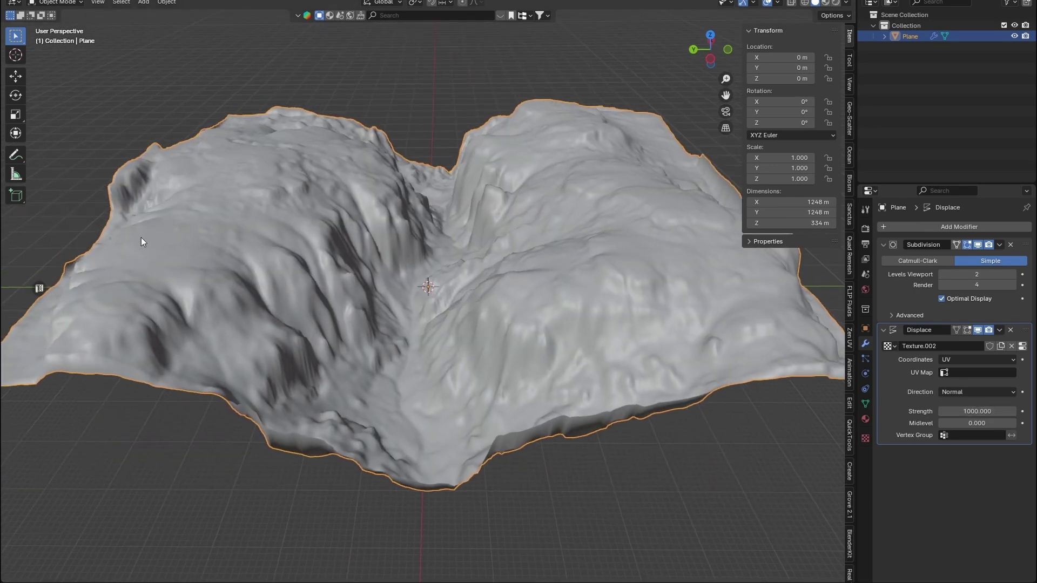
{"action": "middle_click_drag", "start_coordinate": [253, 406], "coordinate": [274, 466]}
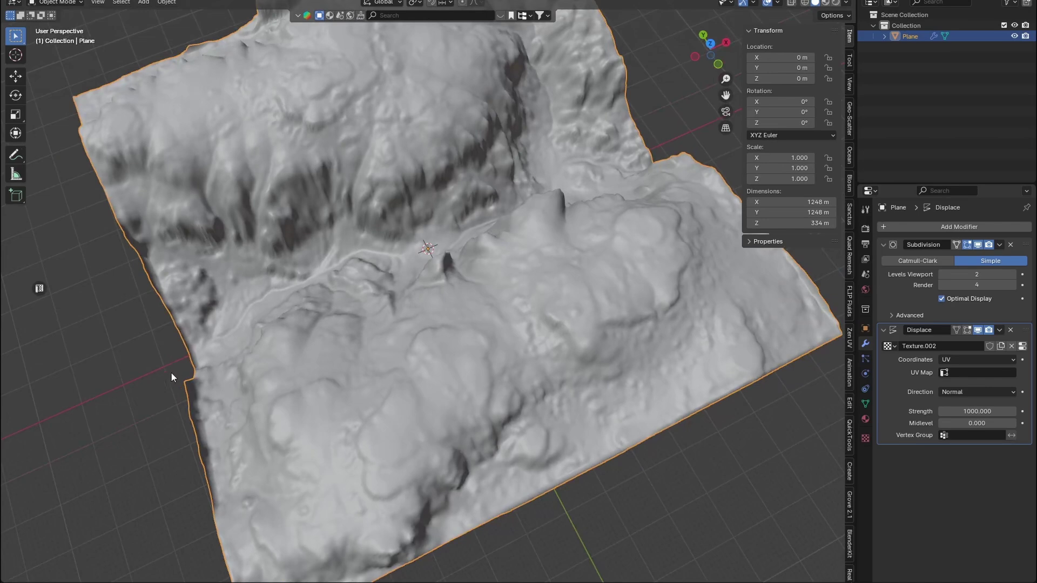
{"action": "middle_click_drag", "start_coordinate": [185, 395], "coordinate": [356, 349]}
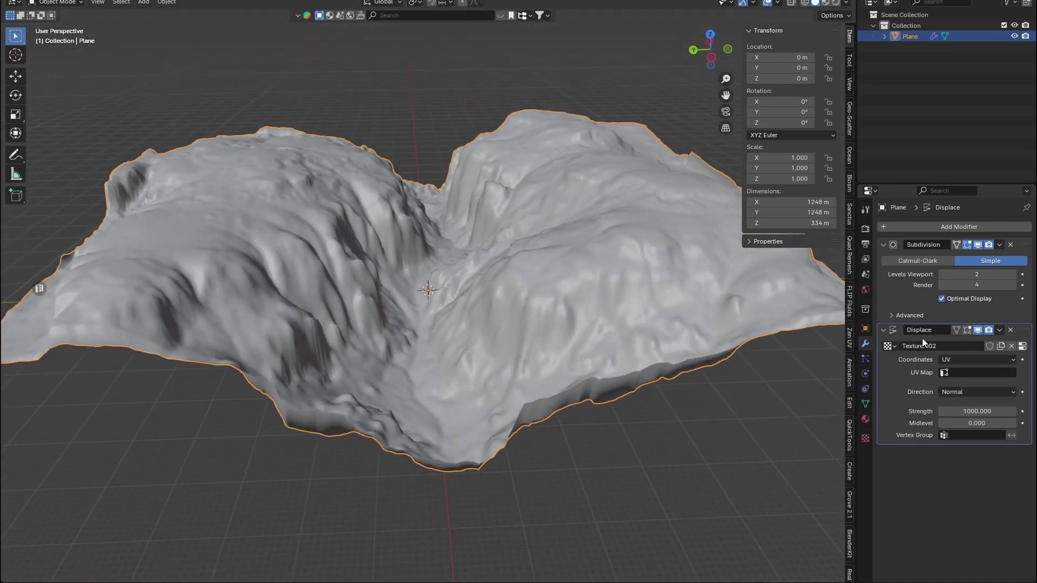
{"action": "left_click", "coordinate": [1022, 346]}
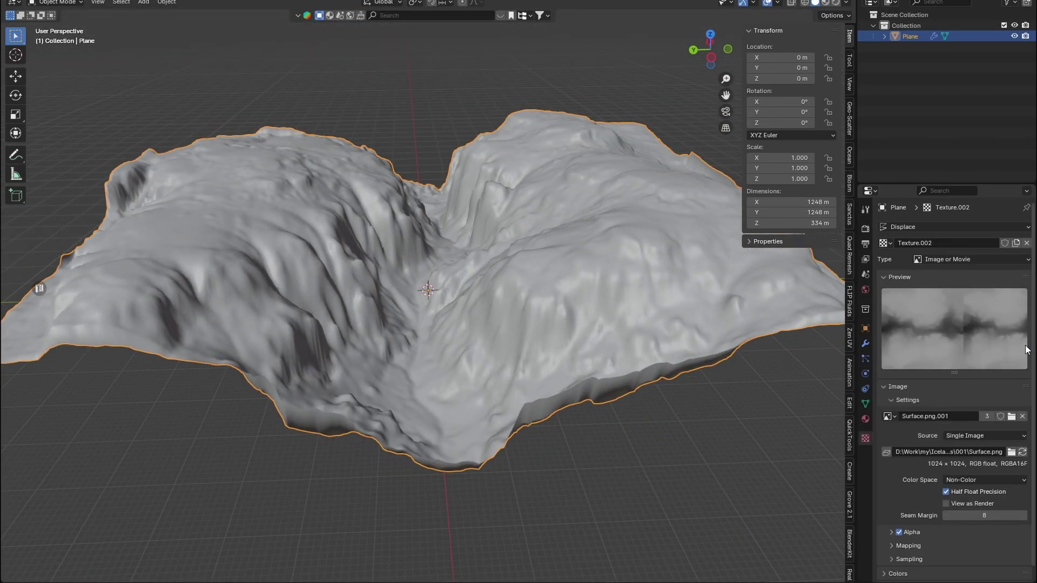
{"action": "scroll", "coordinate": [898, 522], "scroll_direction": "down", "scroll_amount": 1}
{"action": "left_click", "coordinate": [900, 532]}
{"action": "scroll", "coordinate": [963, 351], "scroll_direction": "down", "scroll_amount": 5}
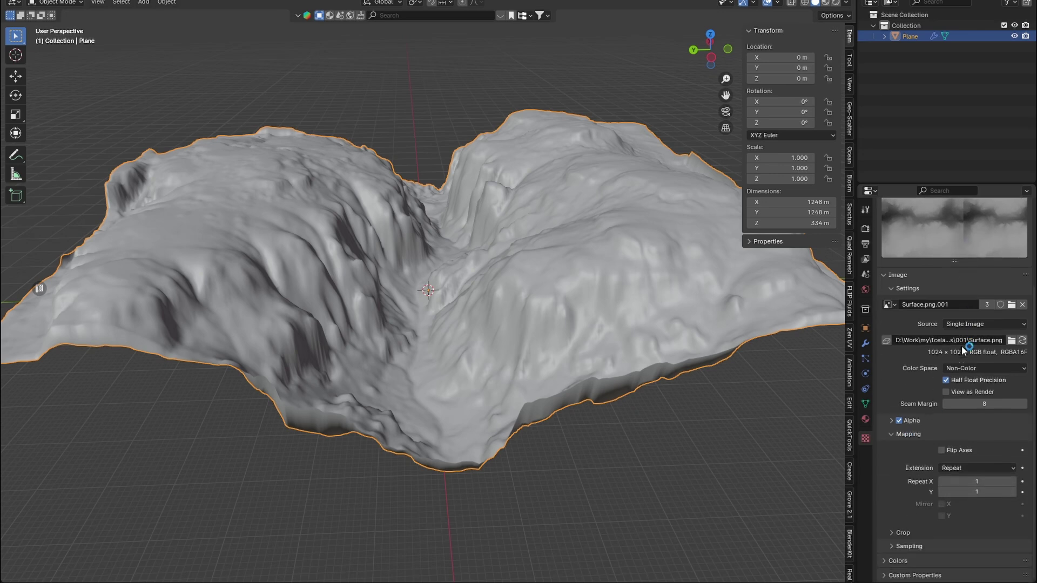
Set the texture's Extension to Extend so the image stops tiling.
{"action": "left_click", "coordinate": [962, 469]}
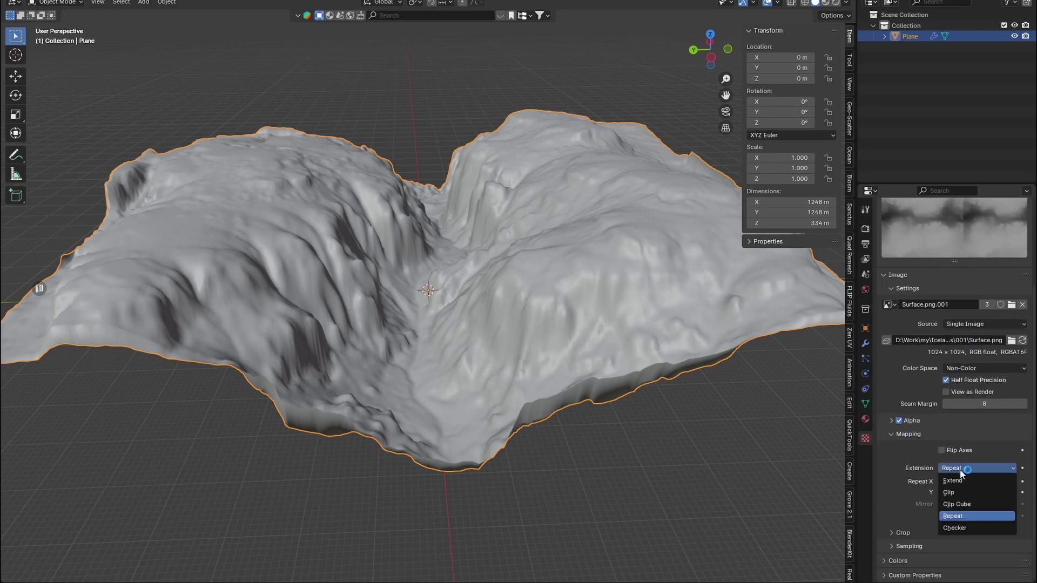
{"action": "left_click", "coordinate": [956, 469]}
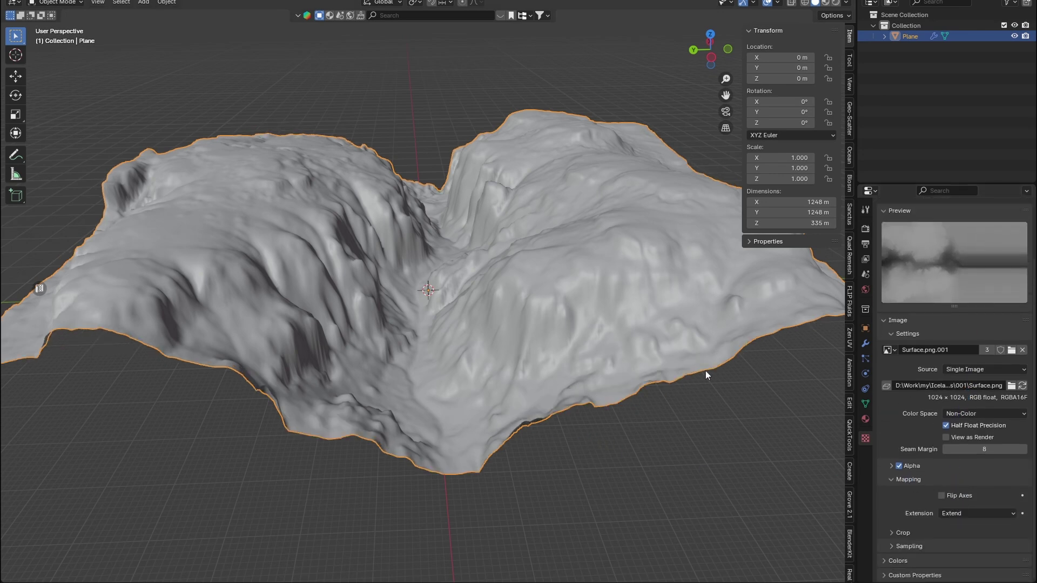
{"action": "middle_click_drag", "start_coordinate": [732, 302], "coordinate": [671, 309]}
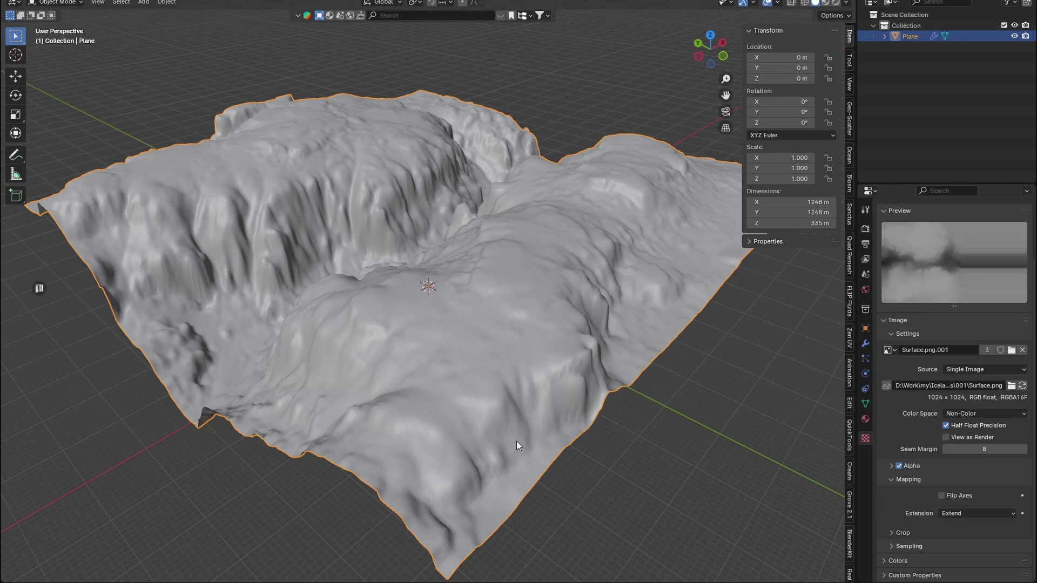
{"action": "middle_click_drag", "start_coordinate": [517, 442], "coordinate": [585, 428]}
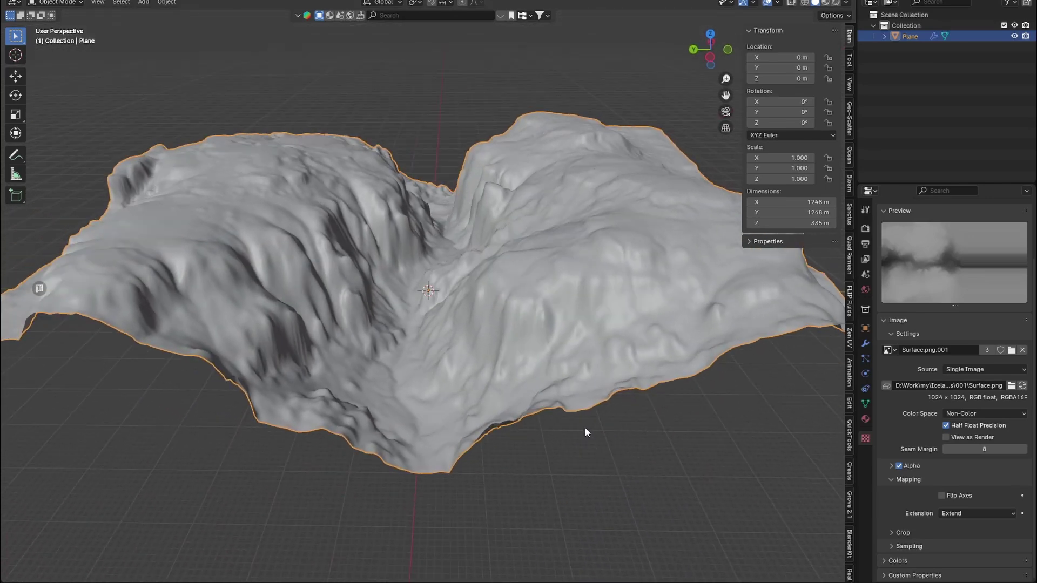
Raise the displacement strength to 1500, then settle on 1300.
{"action": "left_click", "coordinate": [865, 346]}
{"action": "double_click", "coordinate": [959, 412]}
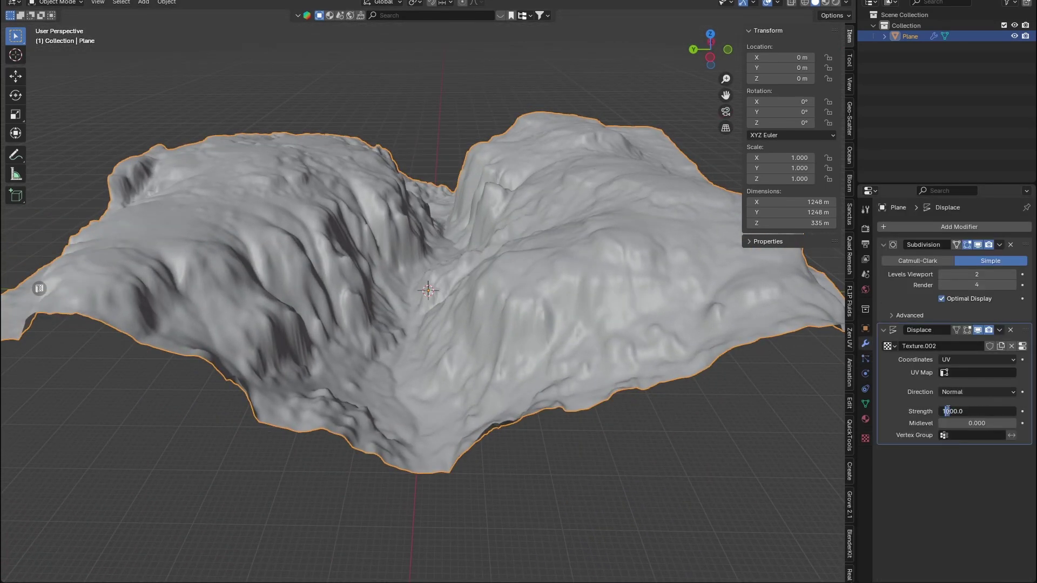
{"action": "type", "text": "1500"}
{"action": "key", "text": "Return"}
{"action": "double_click", "coordinate": [961, 412]}
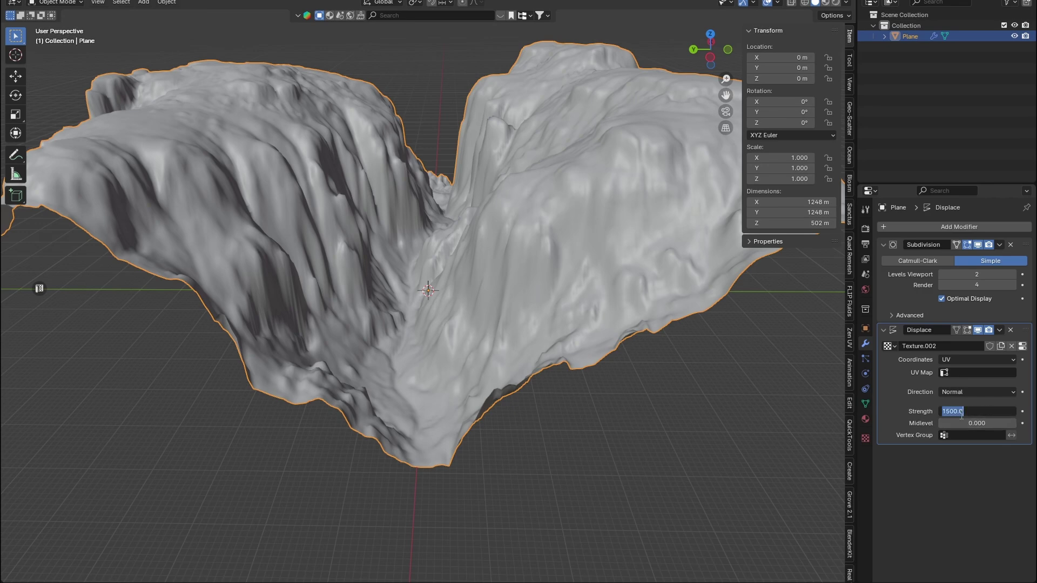
{"action": "type", "text": "1300.000"}
{"action": "key", "text": "Return"}
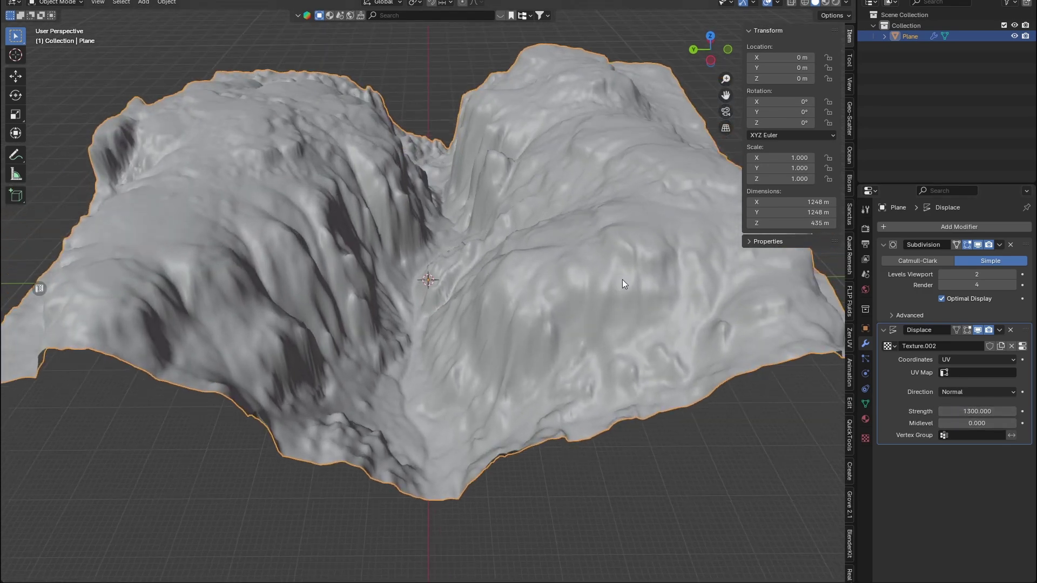
{"action": "middle_click_drag", "start_coordinate": [622, 279], "coordinate": [636, 319]}
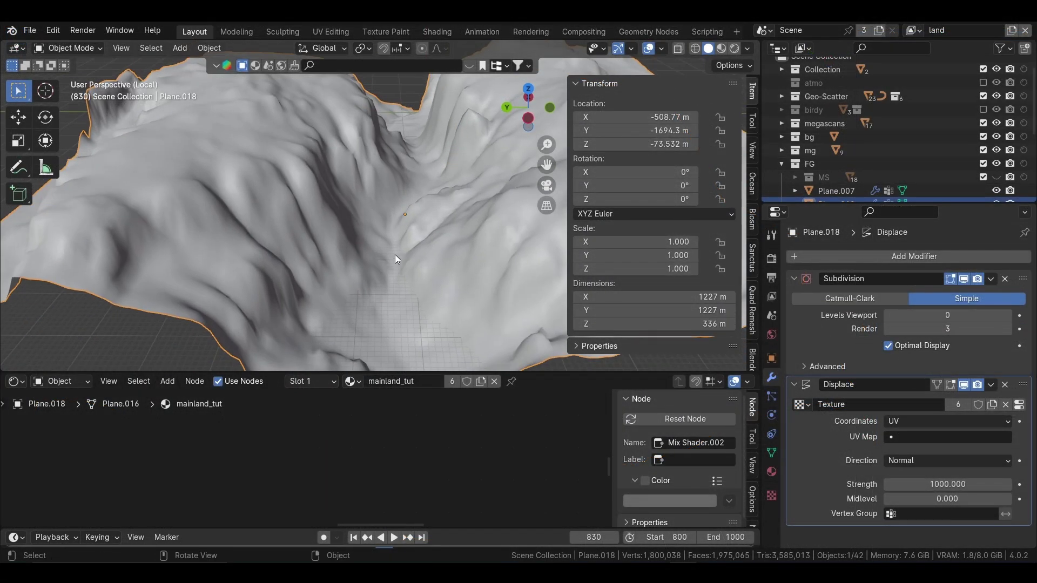
Raise the terrain's viewport subdivision to level 3 and zoom in on the fine detail.
{"action": "left_click", "coordinate": [1007, 316]}
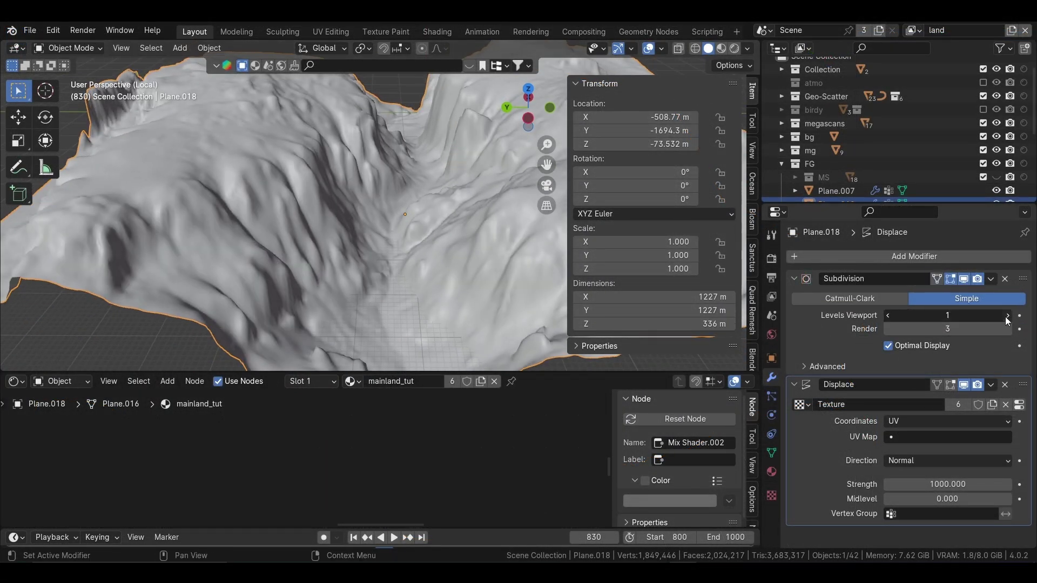
{"action": "left_click", "coordinate": [1007, 316]}
{"action": "scroll", "coordinate": [395, 218], "scroll_direction": "up", "scroll_amount": 2}
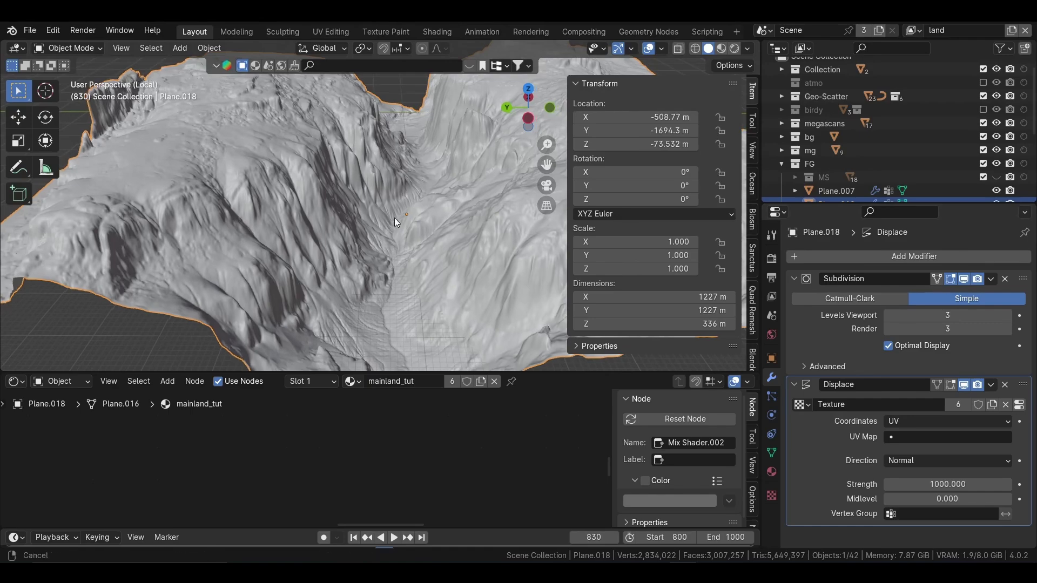
{"action": "scroll", "coordinate": [391, 221], "scroll_direction": "up", "scroll_amount": 2}
{"action": "scroll", "coordinate": [354, 202], "scroll_direction": "up", "scroll_amount": 2}
{"action": "scroll", "coordinate": [396, 206], "scroll_direction": "up", "scroll_amount": 2}
{"action": "scroll", "coordinate": [396, 206], "scroll_direction": "down", "scroll_amount": 5}
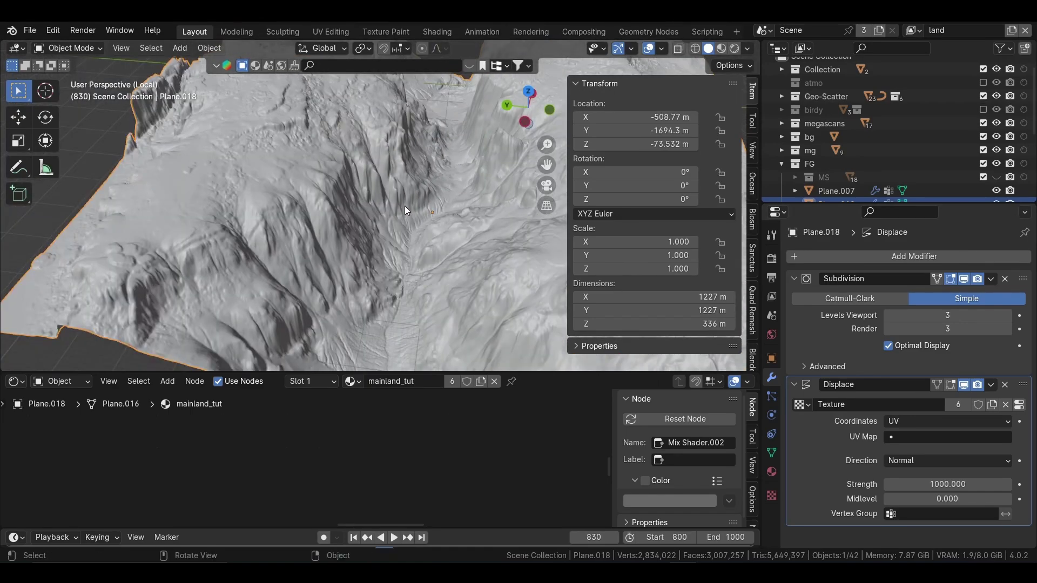
{"action": "scroll", "coordinate": [418, 192], "scroll_direction": "down", "scroll_amount": 3}
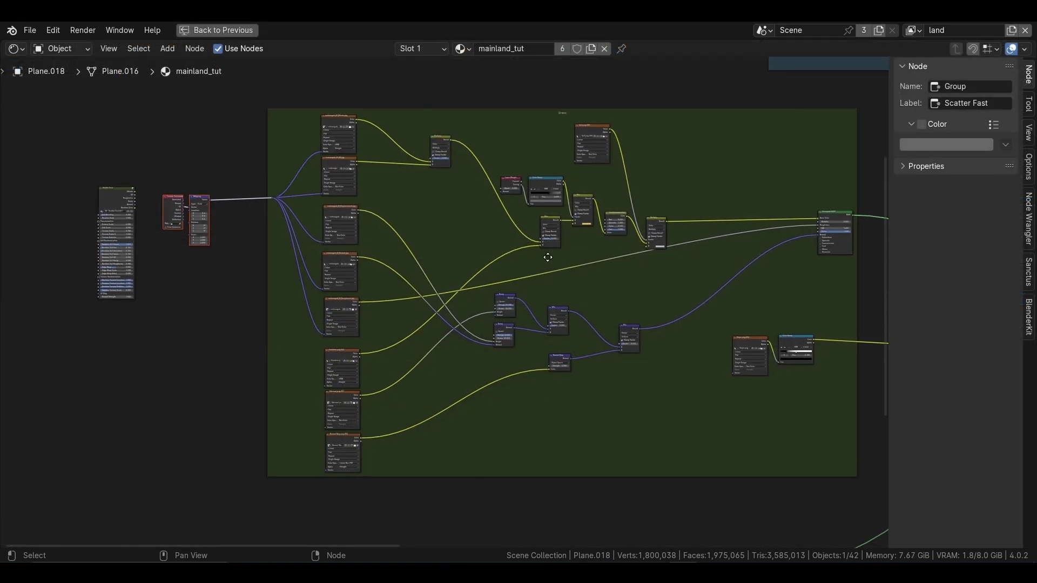
{"action": "scroll", "coordinate": [548, 258], "scroll_direction": "down", "scroll_amount": 1}
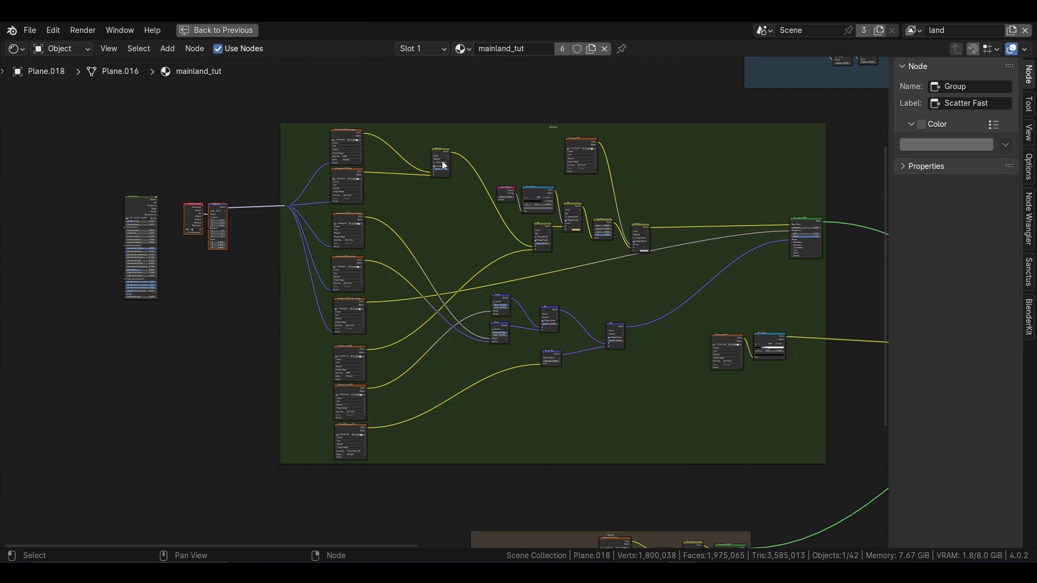
Leave the full-screen node view and preview the moss Albedo texture on the terrain.
{"action": "left_click", "coordinate": [241, 30]}
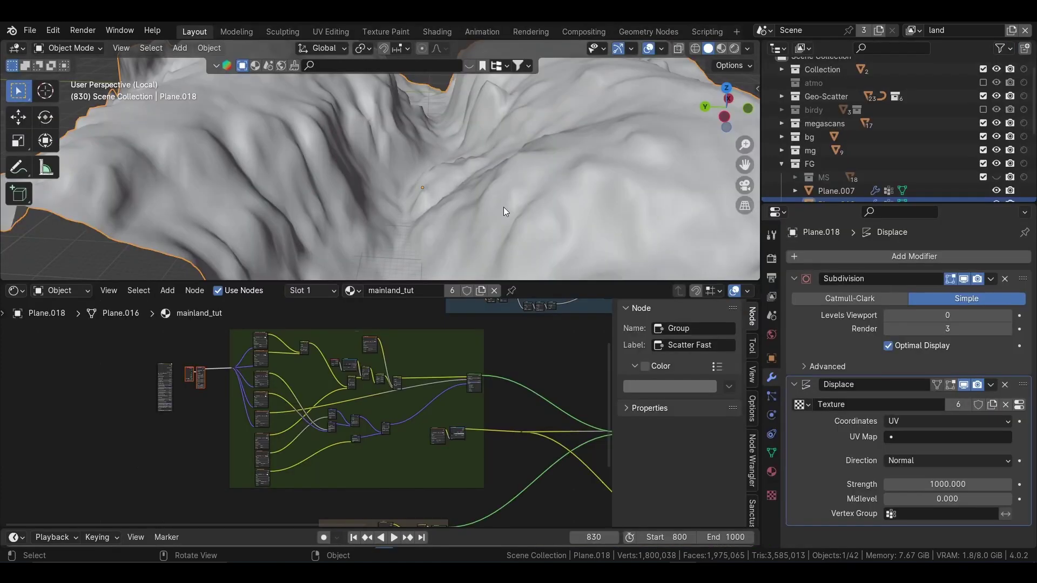
{"action": "scroll", "coordinate": [432, 411], "scroll_direction": "up", "scroll_amount": 4}
{"action": "scroll", "coordinate": [400, 446], "scroll_direction": "up", "scroll_amount": 5}
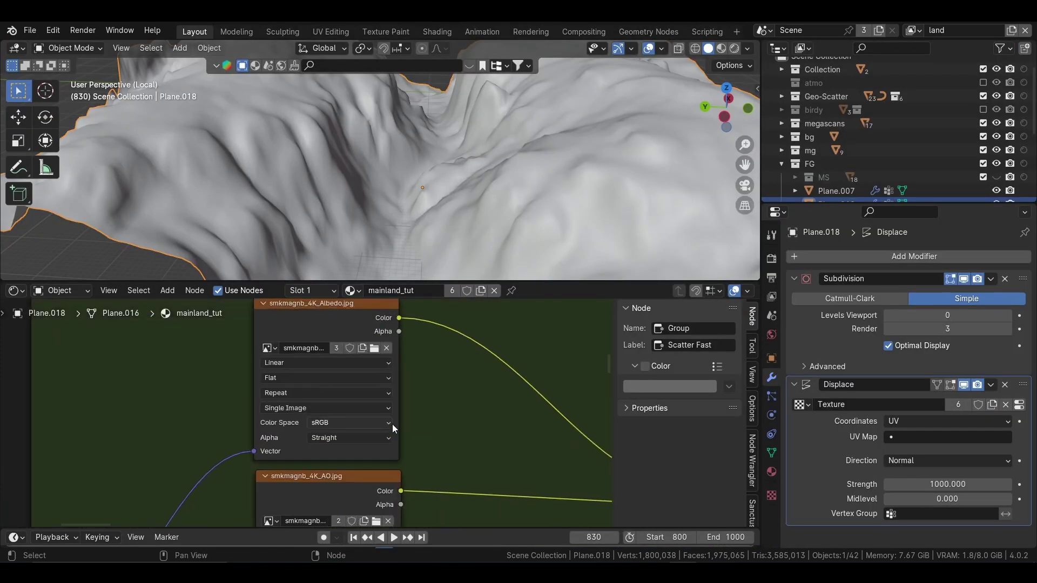
{"action": "left_click", "coordinate": [349, 312]}
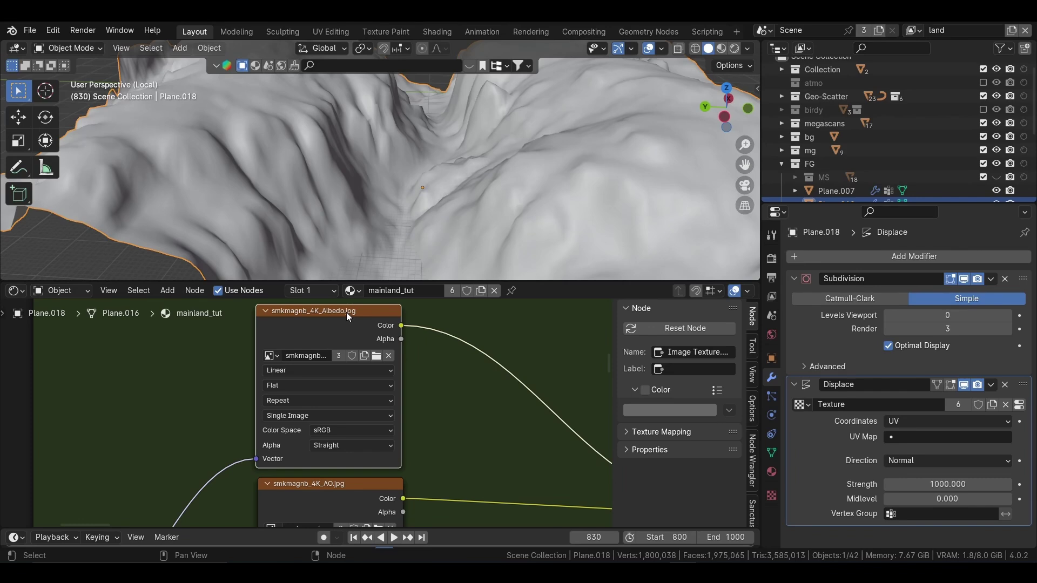
{"action": "left_click", "coordinate": [346, 313], "text": "ctrl+shift"}
{"action": "left_click", "coordinate": [722, 48]}
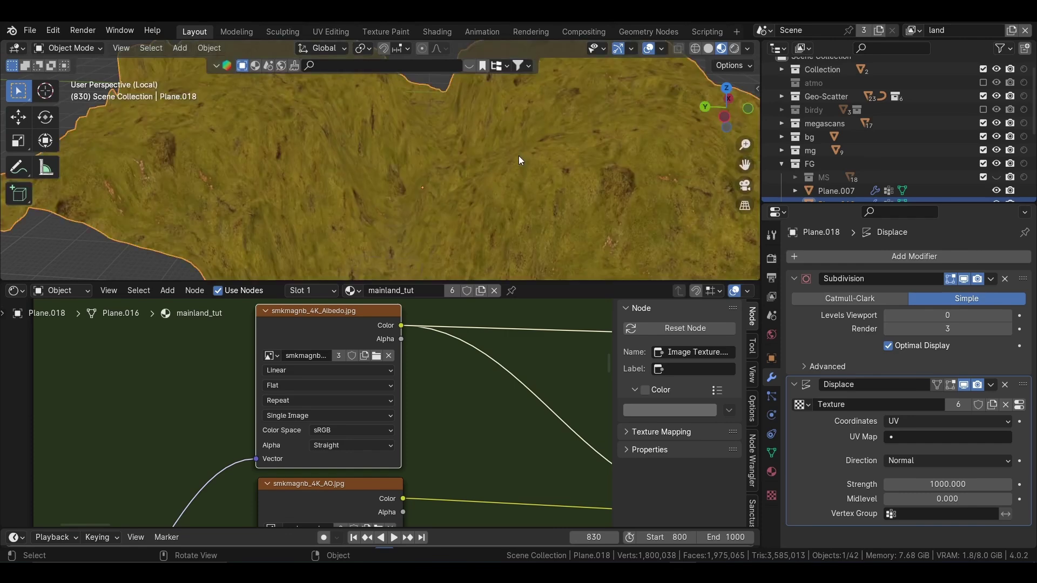
Enlarge the 3D view and preview the Mix.007 node on the terrain.
{"action": "mouse_move", "coordinate": [519, 155]}
{"action": "middle_mouse_down"}
{"action": "mouse_move", "coordinate": [517, 211]}
{"action": "mouse_move", "coordinate": [529, 179]}
{"action": "mouse_move", "coordinate": [504, 195]}
{"action": "middle_mouse_up"}
{"action": "middle_click_drag", "start_coordinate": [280, 487], "coordinate": [378, 422]}
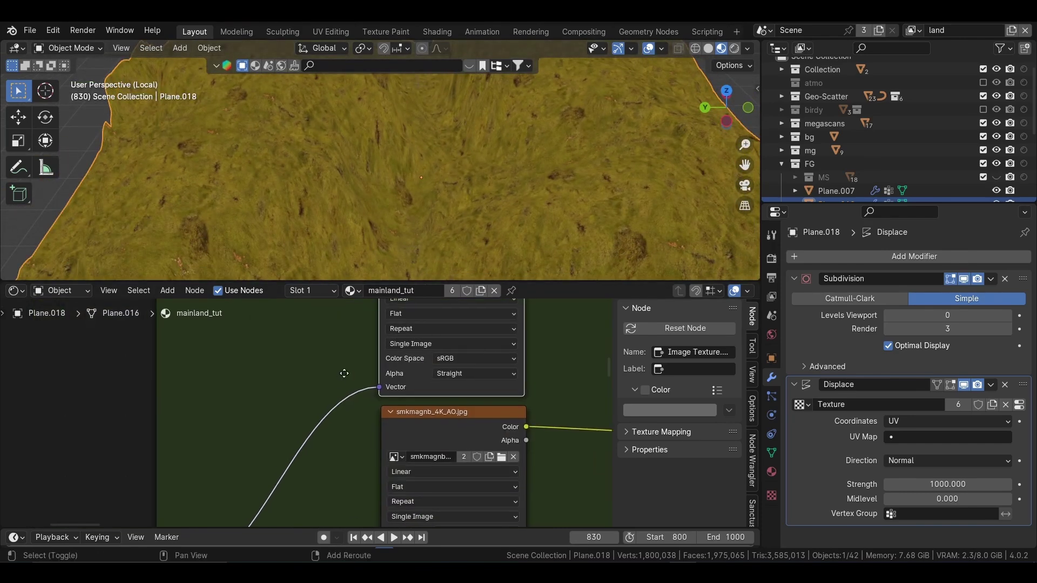
{"action": "scroll", "coordinate": [275, 442], "scroll_direction": "down", "scroll_amount": 4}
{"action": "mouse_move", "coordinate": [274, 442]}
{"action": "middle_mouse_down"}
{"action": "mouse_move", "coordinate": [391, 363]}
{"action": "mouse_move", "coordinate": [323, 415]}
{"action": "middle_mouse_up"}
{"action": "scroll", "coordinate": [381, 381], "scroll_direction": "up", "scroll_amount": 3}
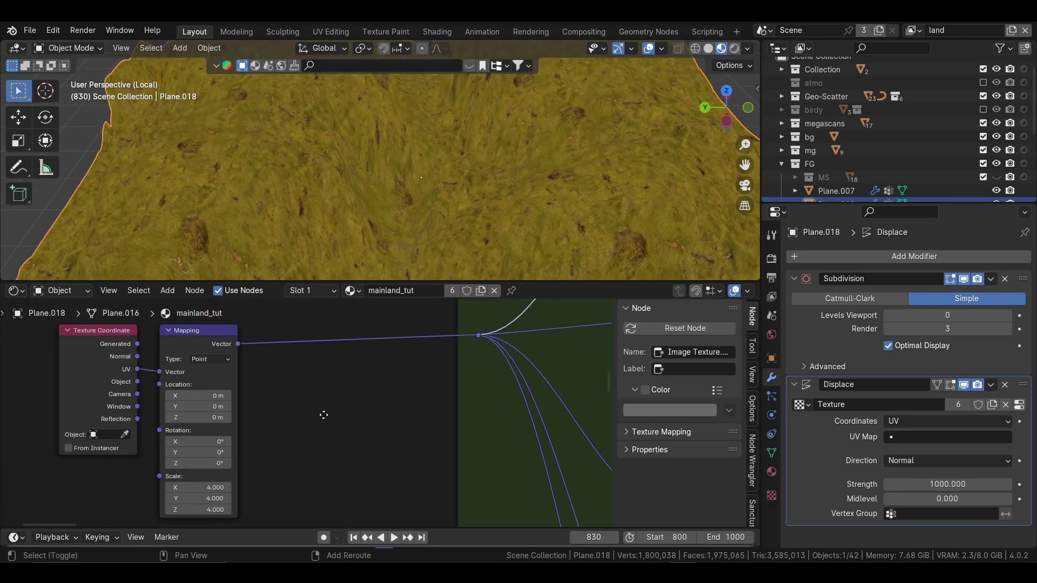
{"action": "left_click_drag", "start_coordinate": [389, 283], "coordinate": [391, 323]}
{"action": "scroll", "coordinate": [389, 410], "scroll_direction": "down", "scroll_amount": 4}
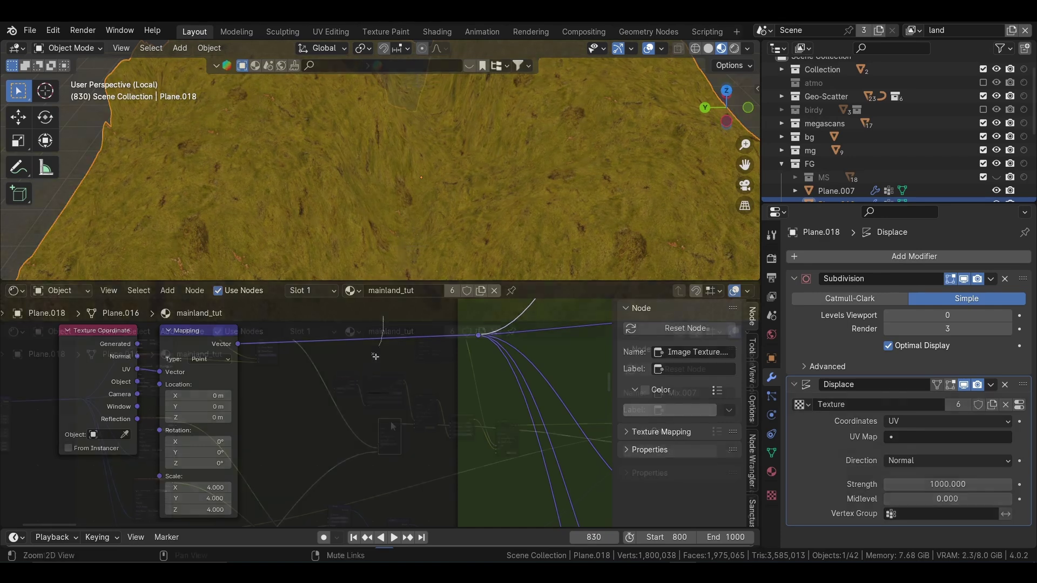
{"action": "left_click", "coordinate": [393, 426]}
{"action": "left_click", "coordinate": [392, 427], "text": "ctrl+shift"}
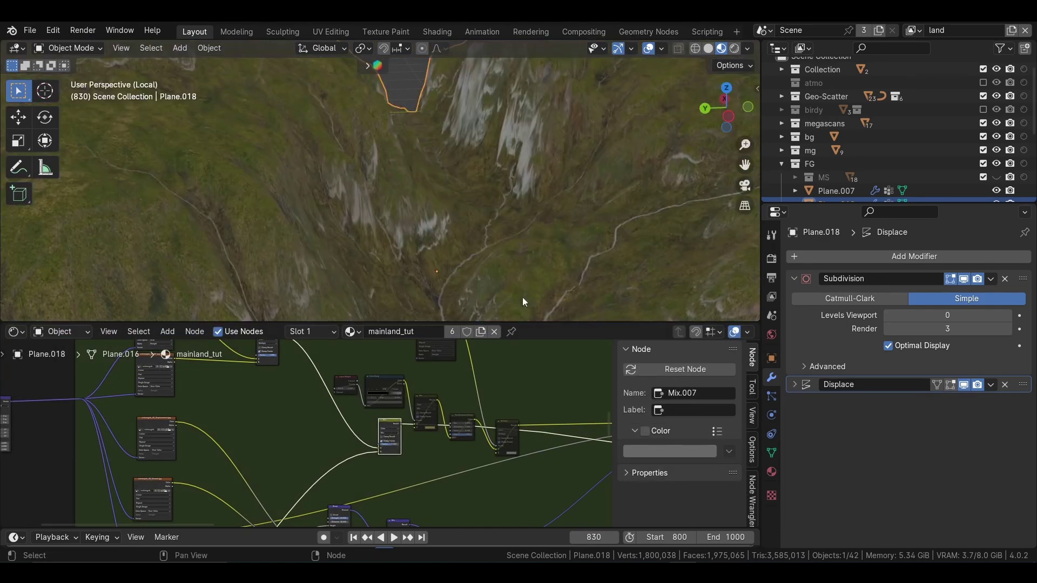
Set the Mix.007 factor to about 0.687.
{"action": "mouse_move", "coordinate": [399, 496]}
{"action": "middle_mouse_down"}
{"action": "mouse_move", "coordinate": [491, 474]}
{"action": "mouse_move", "coordinate": [405, 477]}
{"action": "middle_mouse_up"}
{"action": "scroll", "coordinate": [490, 474], "scroll_direction": "up", "scroll_amount": 5}
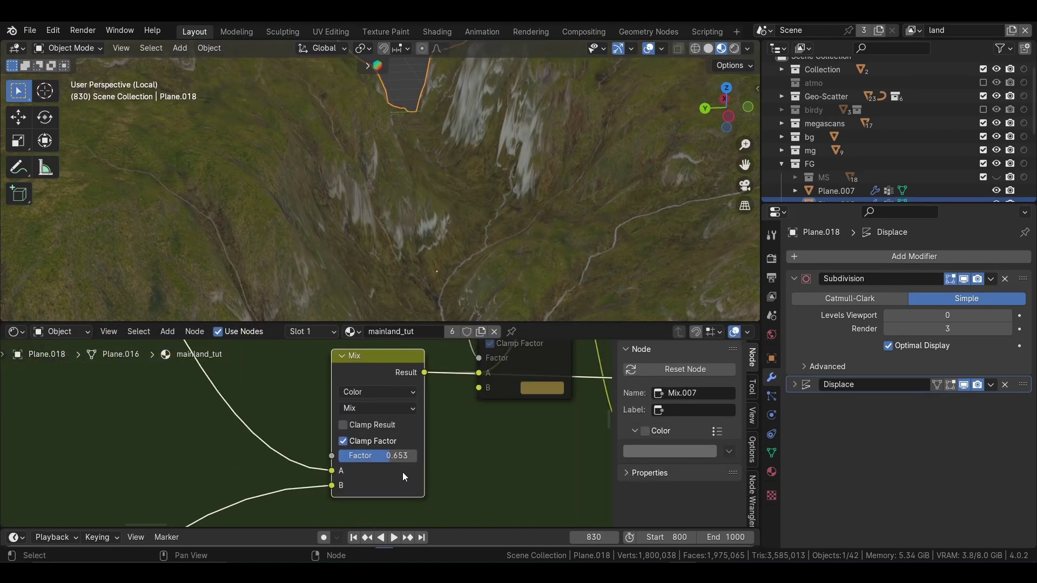
{"action": "mouse_move", "coordinate": [397, 459]}
{"action": "left_mouse_down"}
{"action": "mouse_move", "coordinate": [411, 459]}
{"action": "mouse_move", "coordinate": [397, 496]}
{"action": "left_mouse_up"}
{"action": "scroll", "coordinate": [405, 456], "scroll_direction": "down", "scroll_amount": 4}
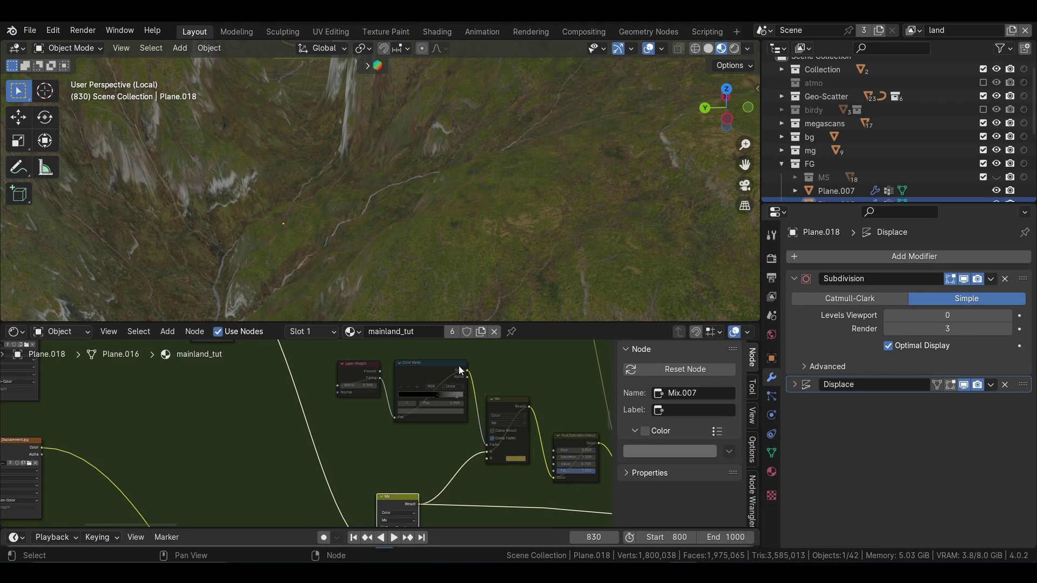
Select the Layer Weight, Color Ramp and Mix nodes and preview Mix.008 on the terrain.
{"action": "left_click_drag", "start_coordinate": [514, 322], "coordinate": [514, 309]}
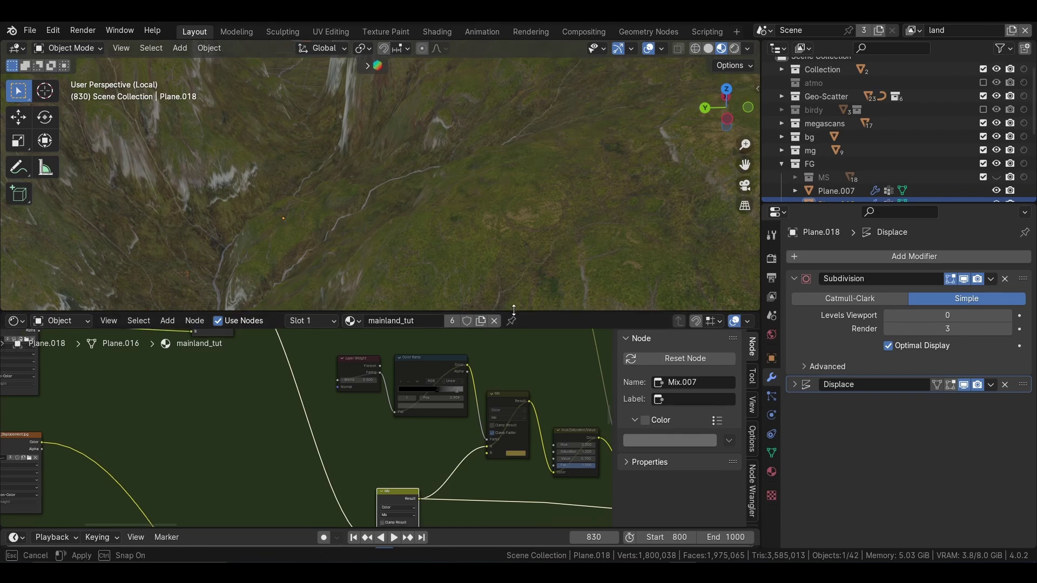
{"action": "middle_click_drag", "start_coordinate": [508, 349], "coordinate": [472, 340]}
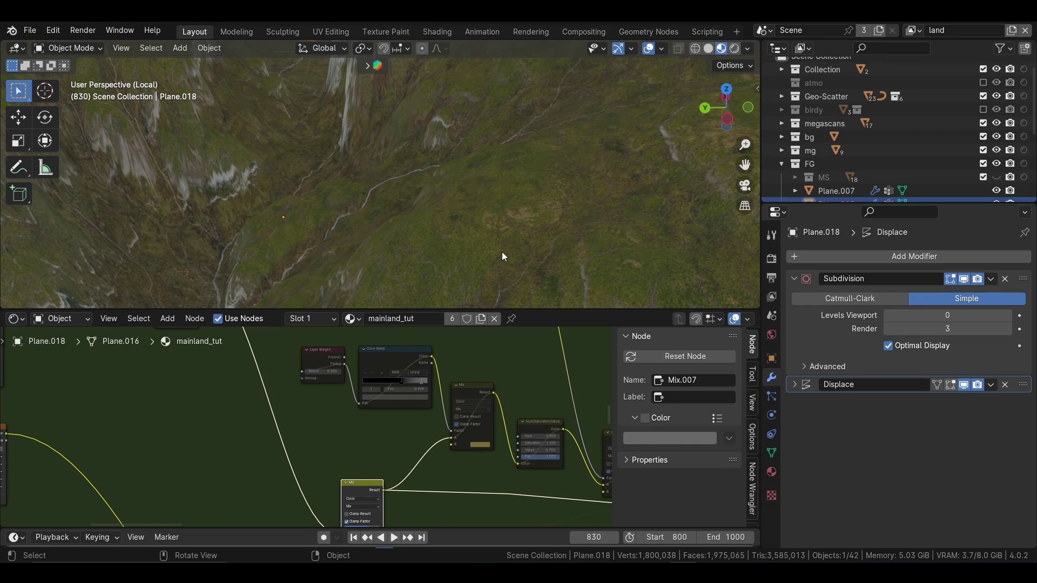
{"action": "left_click", "coordinate": [476, 388], "text": "ctrl+shift"}
{"action": "left_click_drag", "start_coordinate": [296, 334], "coordinate": [468, 405]}
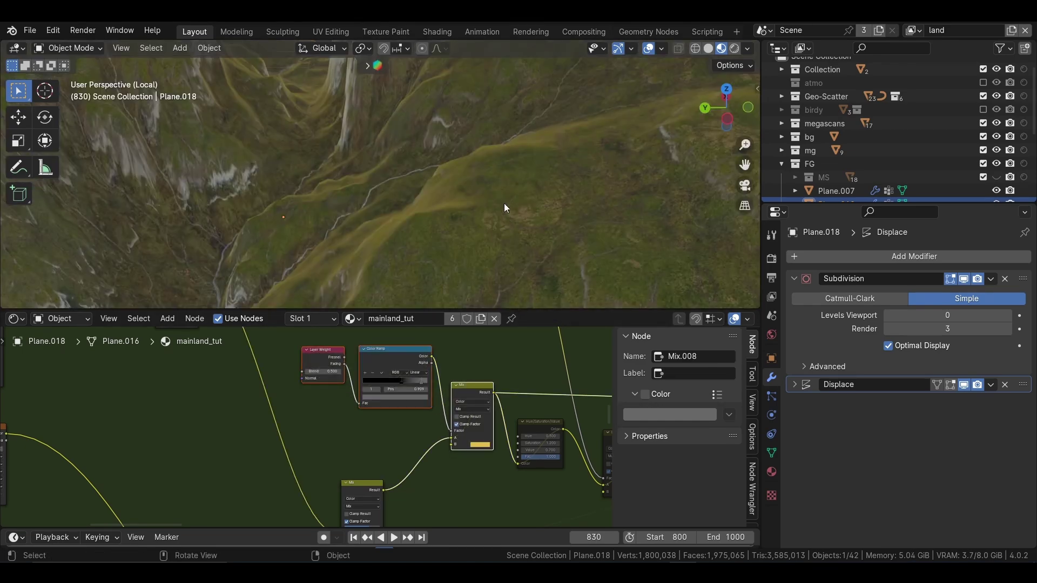
{"action": "mouse_move", "coordinate": [505, 208]}
{"action": "middle_mouse_down"}
{"action": "mouse_move", "coordinate": [527, 218]}
{"action": "mouse_move", "coordinate": [516, 167]}
{"action": "middle_mouse_up"}
Reposition the Layer Weight node and preview its Fresnel, then Facing, masks.
{"action": "key", "text": "KP_Decimal"}
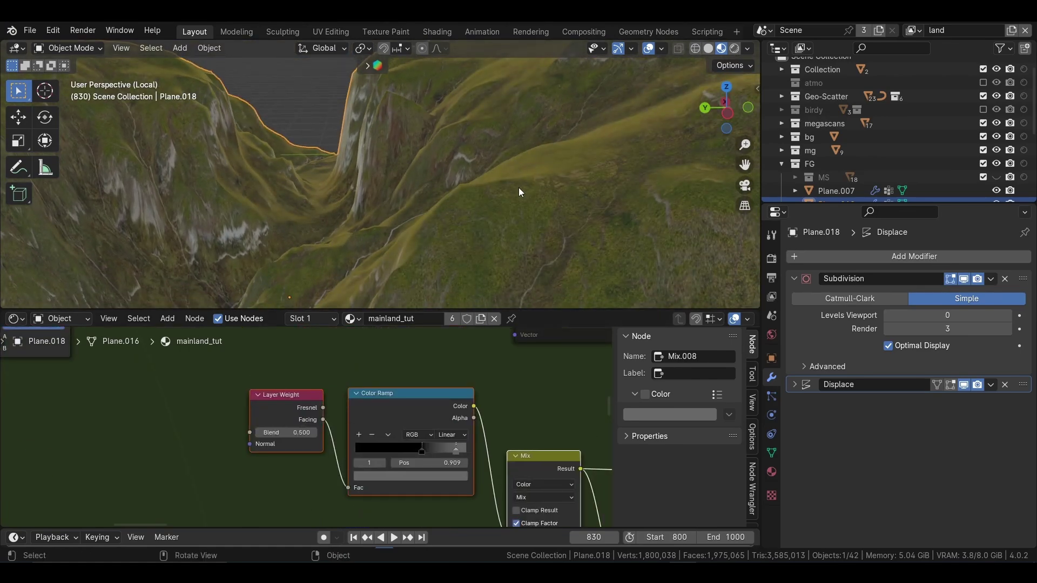
{"action": "middle_click_drag", "start_coordinate": [543, 502], "coordinate": [468, 393]}
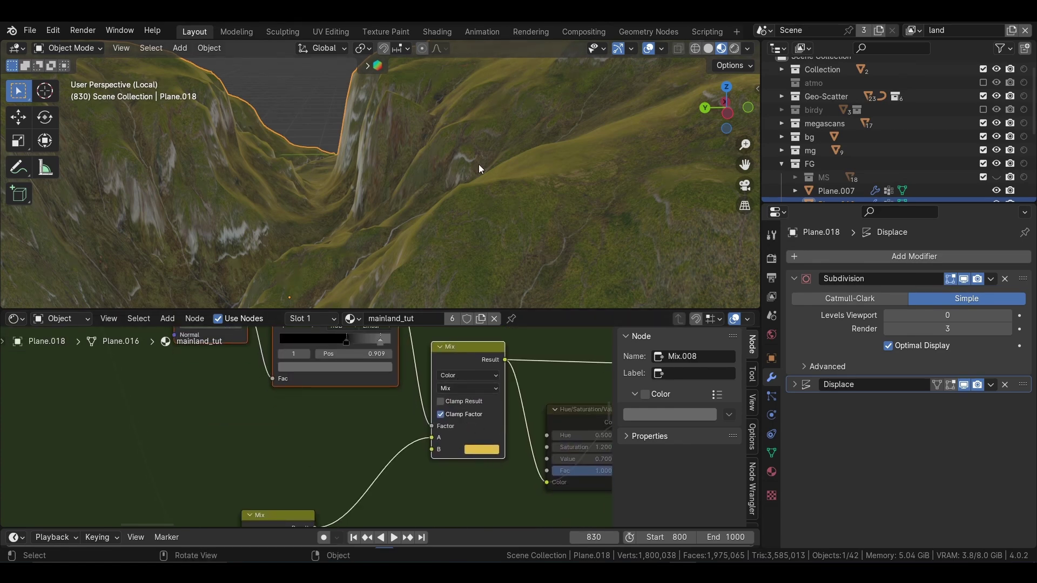
{"action": "middle_click_drag", "start_coordinate": [247, 326], "coordinate": [284, 380]}
{"action": "left_click_drag", "start_coordinate": [265, 345], "coordinate": [246, 410]}
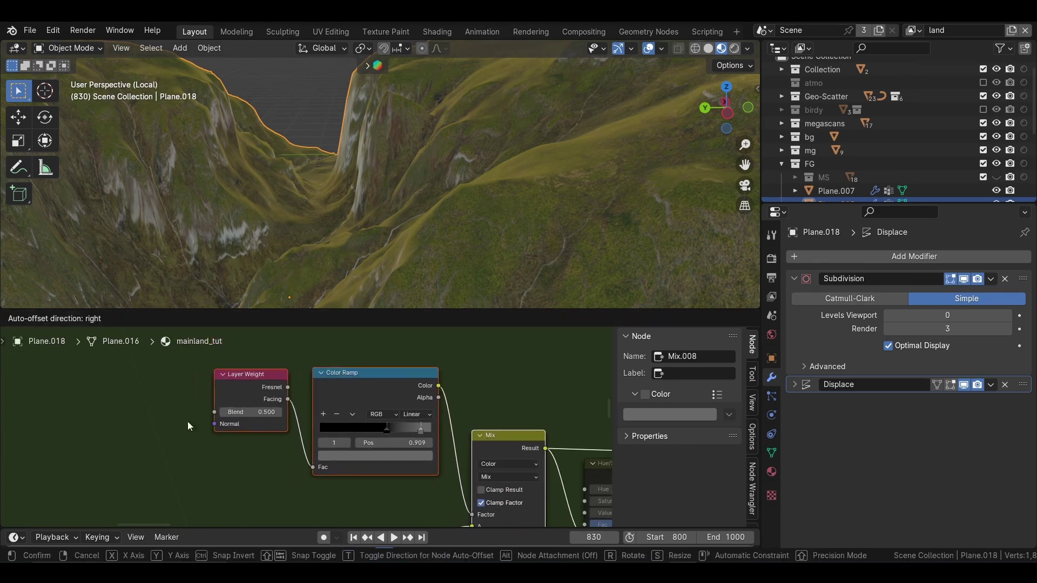
{"action": "left_click", "coordinate": [246, 411], "text": "ctrl+shift"}
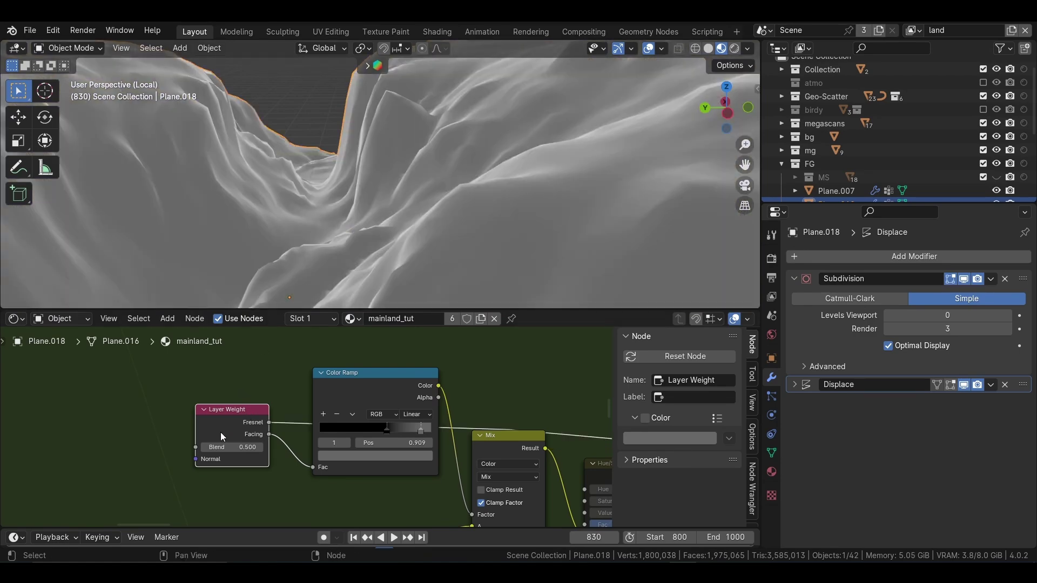
{"action": "left_click", "coordinate": [248, 414], "text": "ctrl+shift"}
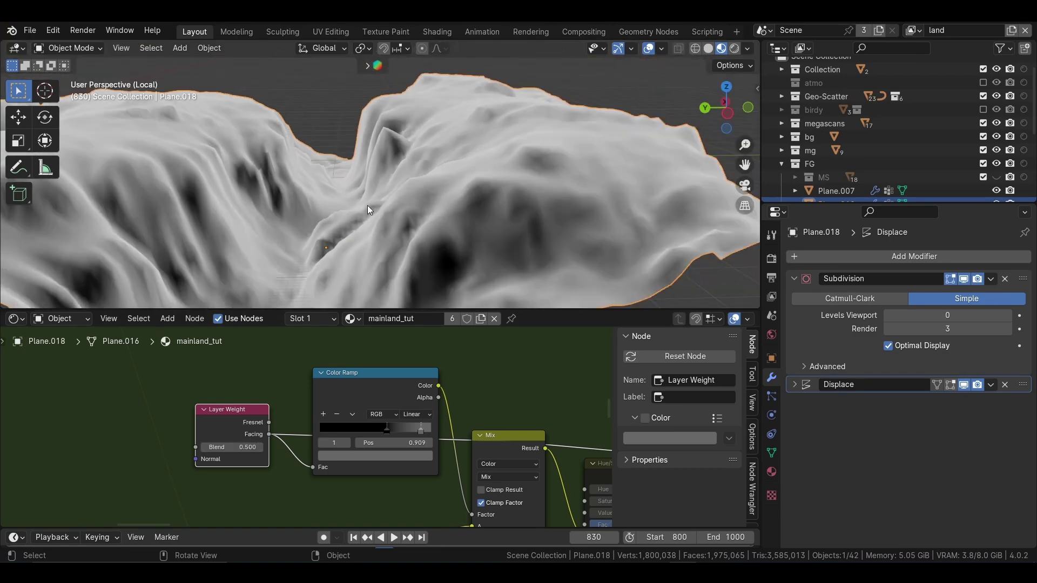
Preview Mix.008 on the terrain again and unmute the Mix node.
{"action": "middle_click_drag", "start_coordinate": [508, 439], "coordinate": [455, 351]}
{"action": "left_click", "coordinate": [455, 352], "text": "ctrl+shift"}
{"action": "key", "text": "m"}
{"action": "key", "text": "m"}
{"action": "key", "text": "m"}
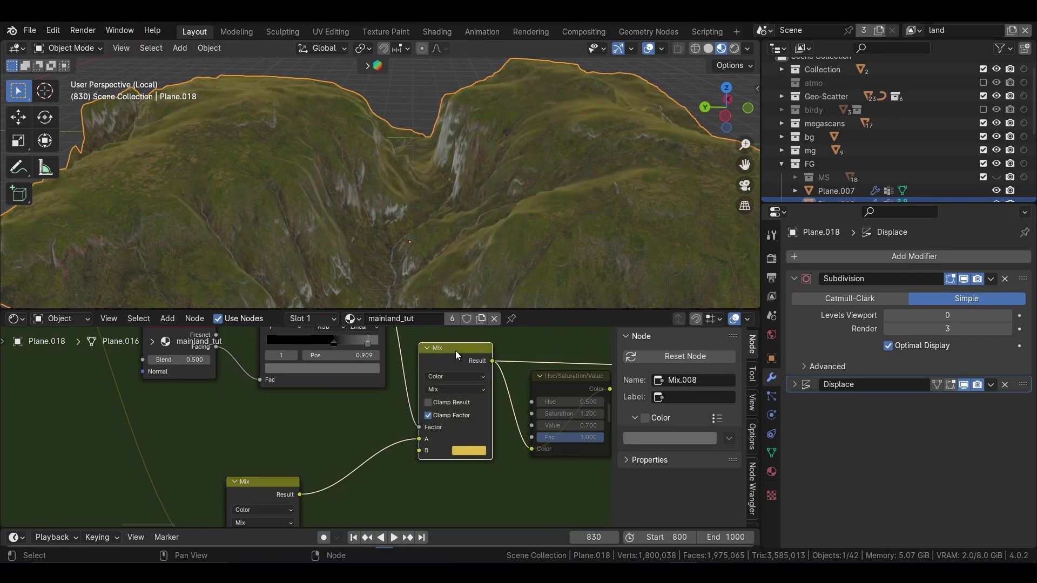
Toggle mute on the Hue/Saturation/Value node to compare the terrain with and without it.
{"action": "middle_click_drag", "start_coordinate": [532, 434], "coordinate": [441, 424]}
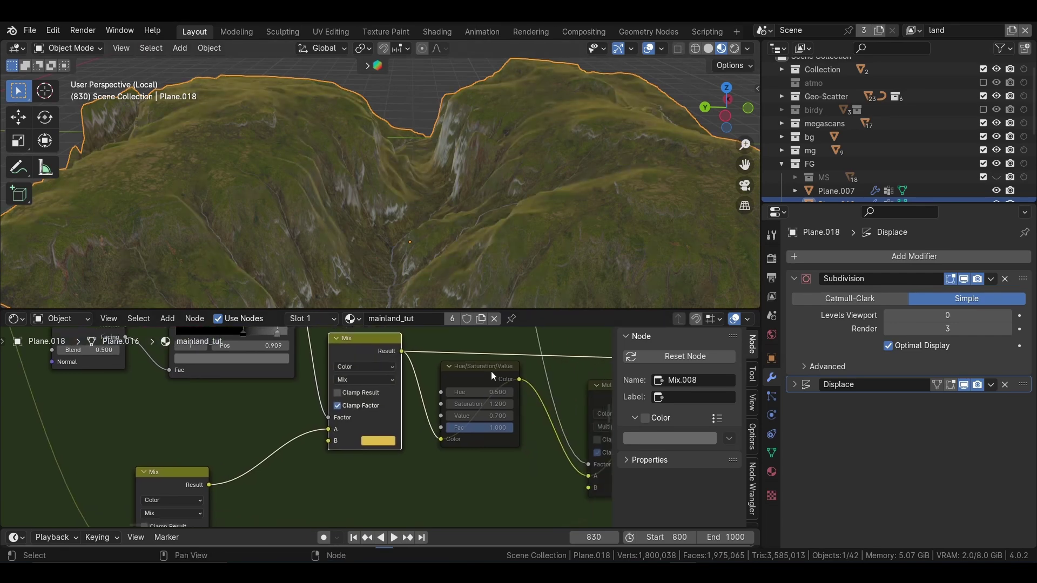
{"action": "left_click", "coordinate": [491, 371]}
{"action": "left_click", "coordinate": [489, 370], "text": "ctrl+shift"}
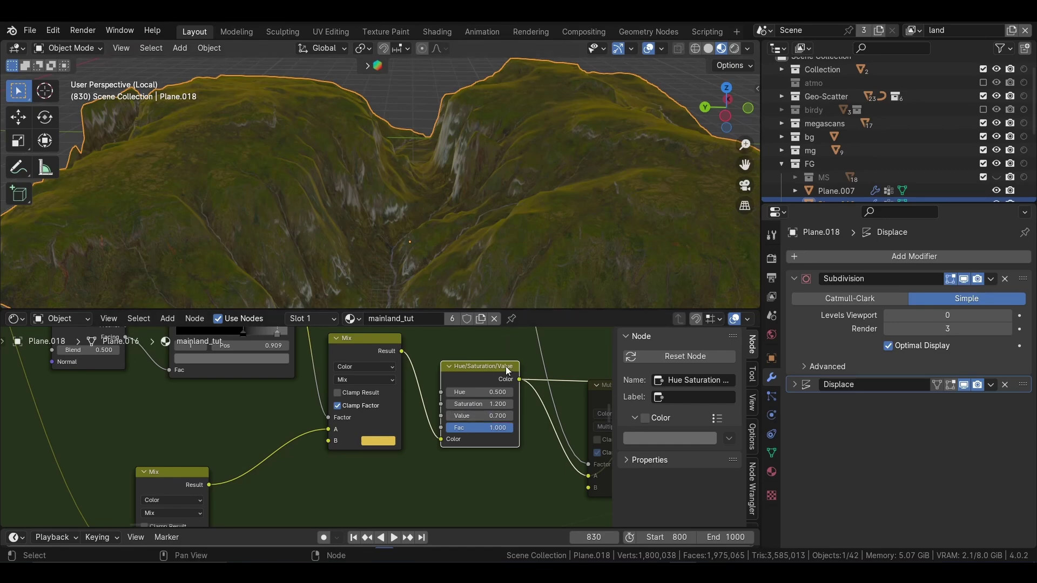
{"action": "key", "text": "m"}
{"action": "key", "text": "m"}
{"action": "key", "text": "m"}
{"action": "key", "text": "m"}
Move the Multiply node up and right and unmute it, then reposition the Soil.png.005 image node.
{"action": "middle_click_drag", "start_coordinate": [486, 410], "coordinate": [291, 425]}
{"action": "left_click_drag", "start_coordinate": [438, 406], "coordinate": [475, 362]}
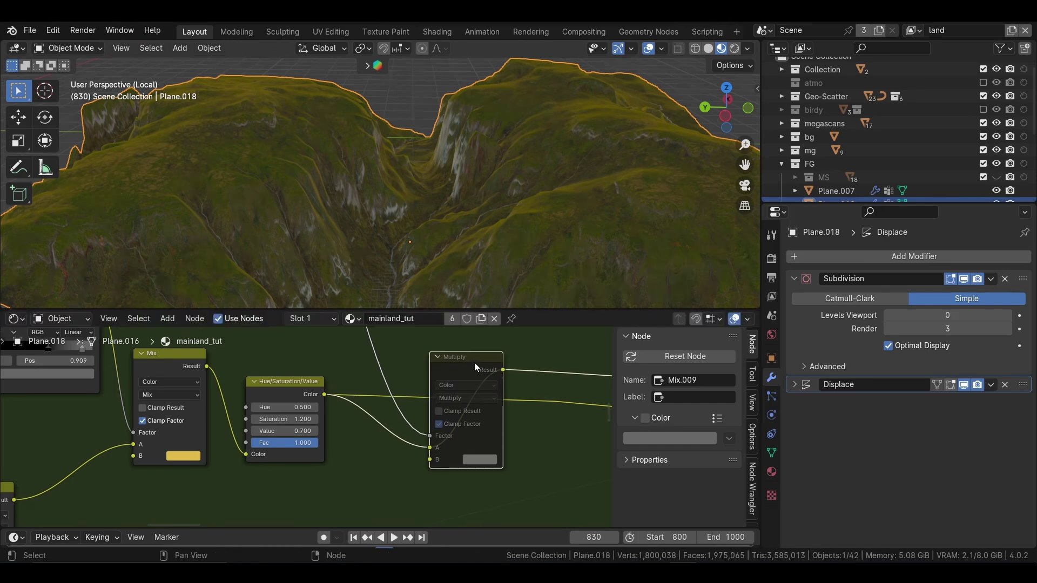
{"action": "key", "text": "m"}
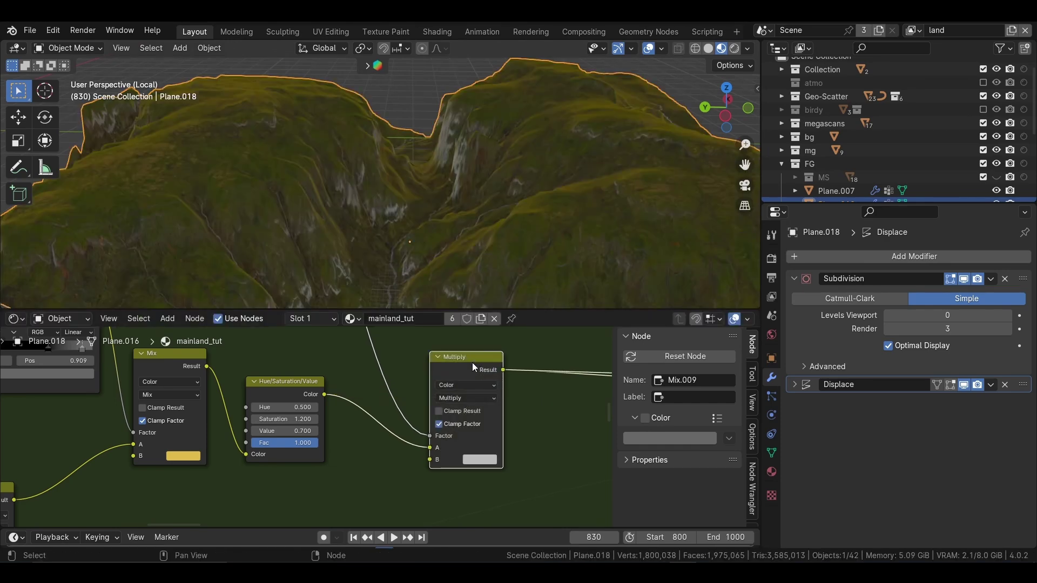
{"action": "scroll", "coordinate": [432, 378], "scroll_direction": "down", "scroll_amount": 3}
{"action": "scroll", "coordinate": [405, 373], "scroll_direction": "down", "scroll_amount": 1}
{"action": "mouse_move", "coordinate": [387, 372]}
{"action": "left_mouse_down"}
{"action": "mouse_move", "coordinate": [416, 411]}
{"action": "mouse_move", "coordinate": [410, 405]}
{"action": "left_mouse_up"}
{"action": "scroll", "coordinate": [405, 389], "scroll_direction": "up", "scroll_amount": 4}
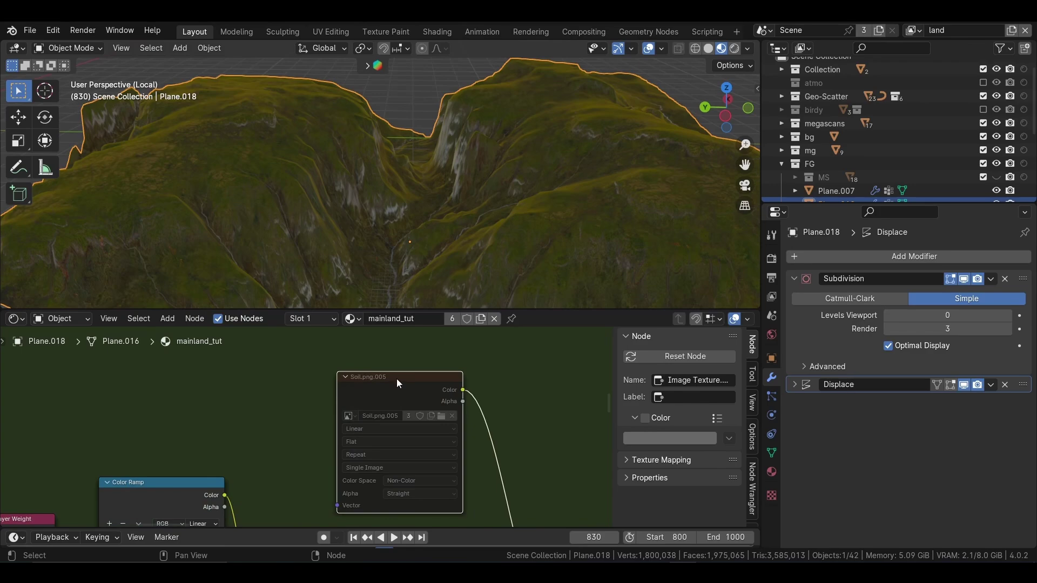
Preview the Soil.png.005 texture, then the displacement image, on the terrain.
{"action": "left_click", "coordinate": [396, 378], "text": "ctrl+shift"}
{"action": "mouse_move", "coordinate": [507, 178]}
{"action": "middle_mouse_down"}
{"action": "mouse_move", "coordinate": [514, 170]}
{"action": "mouse_move", "coordinate": [514, 186]}
{"action": "middle_mouse_up"}
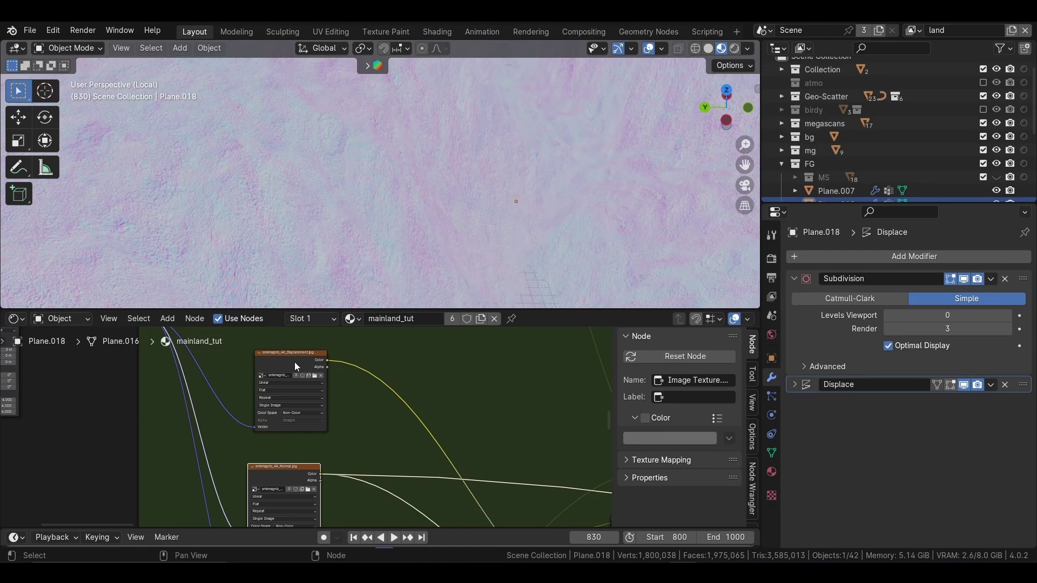
{"action": "left_click", "coordinate": [291, 364], "text": "ctrl+shift"}
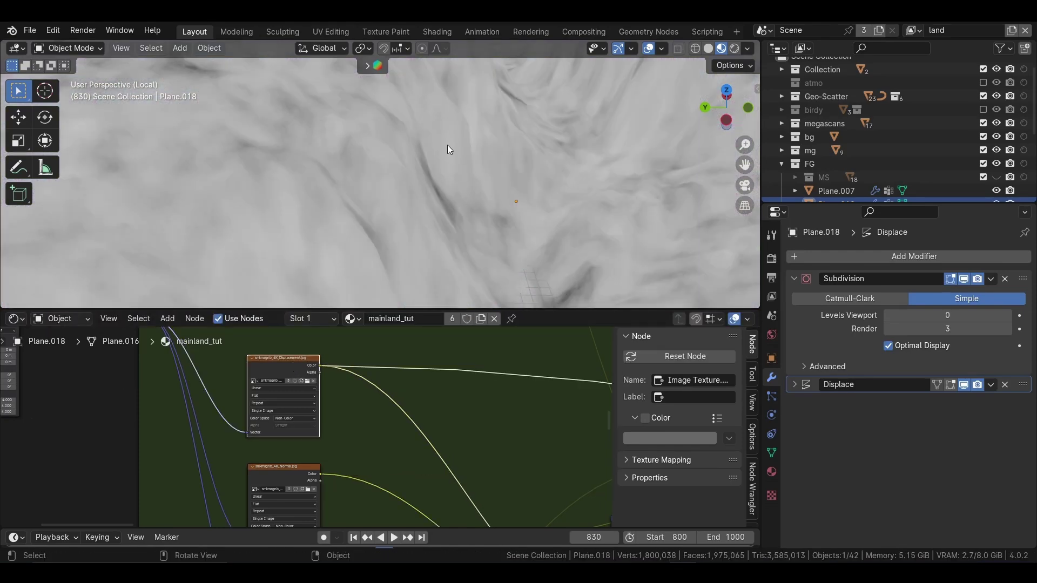
Preview the Bump.002 normal output, then the Arboreal height texture, on the terrain.
{"action": "middle_click_drag", "start_coordinate": [589, 405], "coordinate": [408, 402]}
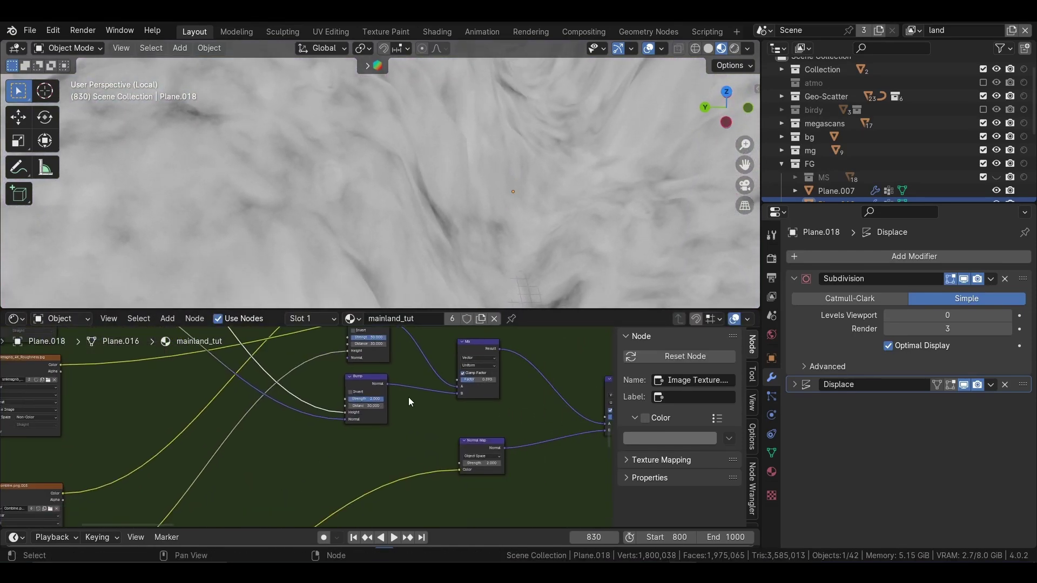
{"action": "scroll", "coordinate": [409, 402], "scroll_direction": "up", "scroll_amount": 2}
{"action": "scroll", "coordinate": [378, 413], "scroll_direction": "up", "scroll_amount": 1}
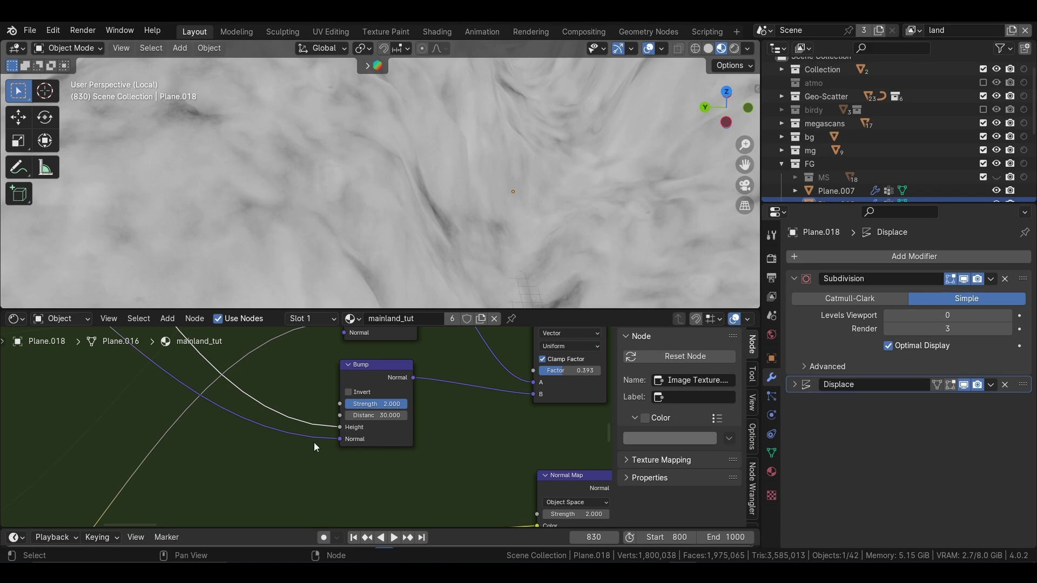
{"action": "middle_click_drag", "start_coordinate": [356, 439], "coordinate": [325, 407]}
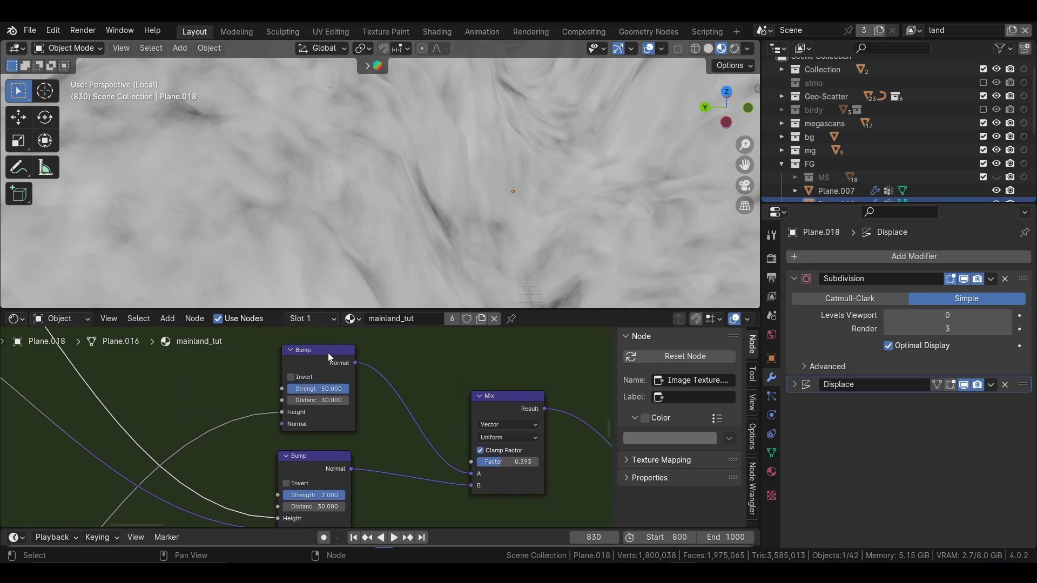
{"action": "left_click", "coordinate": [332, 354], "text": "ctrl+shift"}
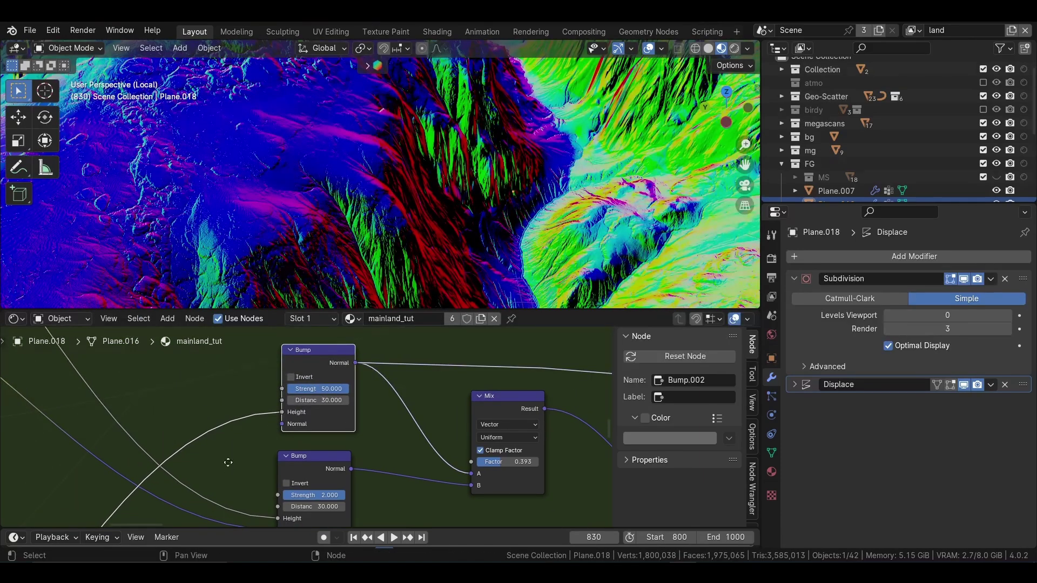
{"action": "middle_click_drag", "start_coordinate": [228, 462], "coordinate": [238, 496]}
{"action": "left_click", "coordinate": [233, 437], "text": "ctrl+shift"}
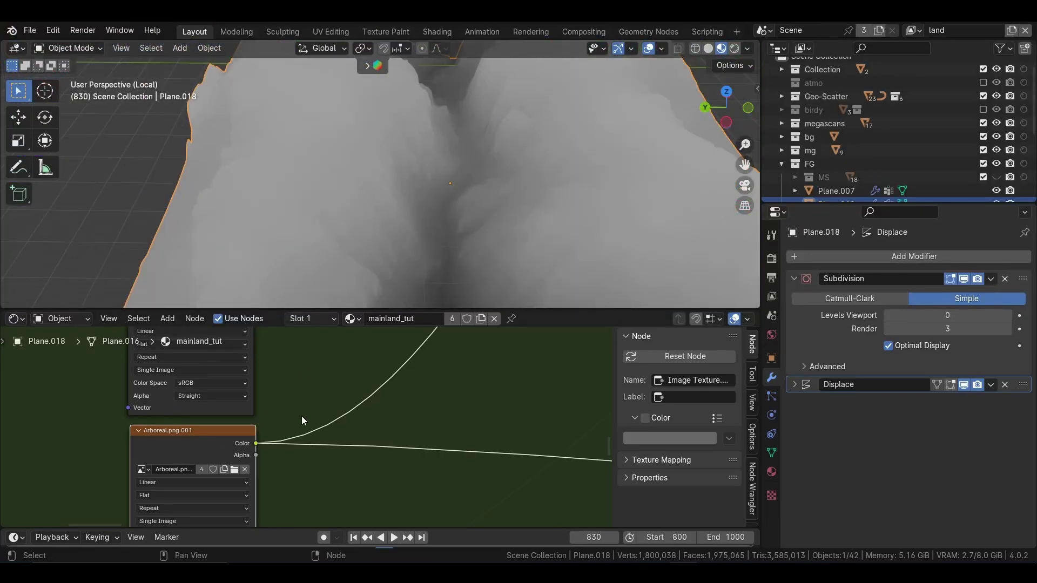
Return the preview to Bump.002 and orbit and zoom to inspect the rainbow normals.
{"action": "middle_click_drag", "start_coordinate": [302, 417], "coordinate": [172, 484]}
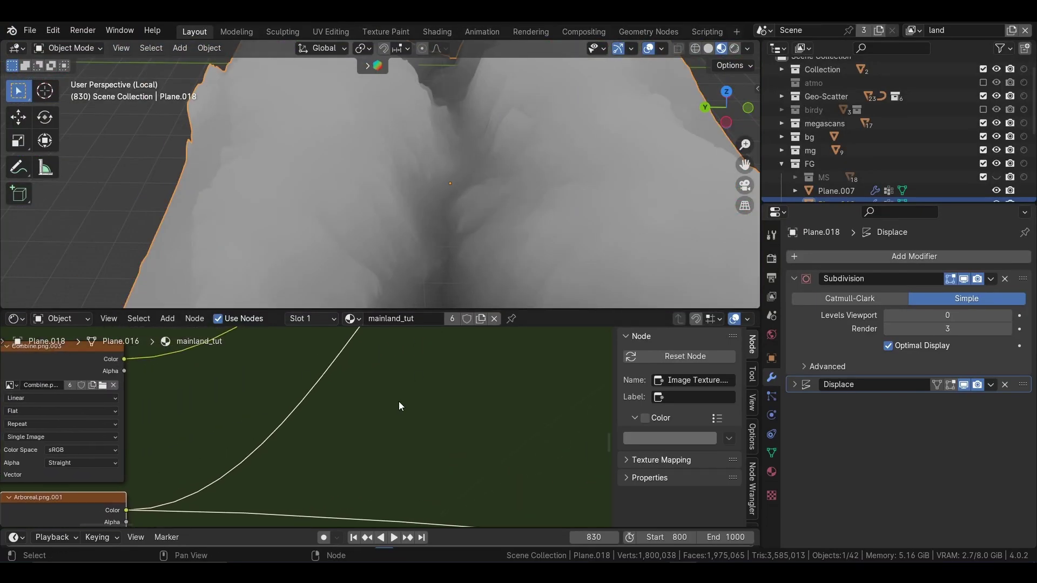
{"action": "middle_click_drag", "start_coordinate": [400, 406], "coordinate": [413, 339]}
{"action": "left_click", "coordinate": [412, 338], "text": "ctrl+shift"}
{"action": "mouse_move", "coordinate": [540, 227]}
{"action": "middle_mouse_down"}
{"action": "mouse_move", "coordinate": [594, 186]}
{"action": "mouse_move", "coordinate": [406, 118]}
{"action": "middle_mouse_up"}
{"action": "scroll", "coordinate": [456, 141], "scroll_direction": "up", "scroll_amount": 3}
{"action": "scroll", "coordinate": [379, 173], "scroll_direction": "up", "scroll_amount": 3}
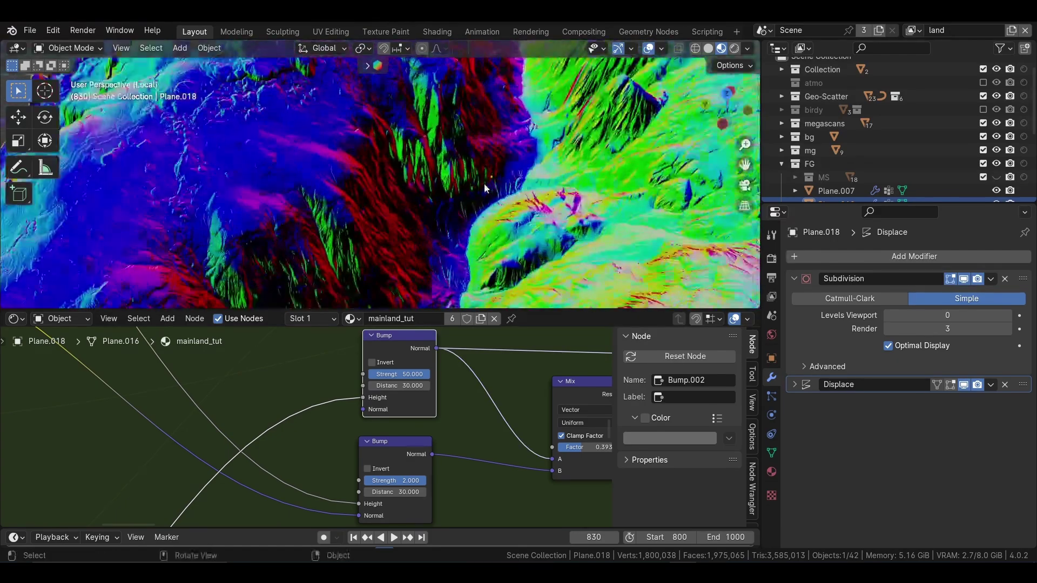
{"action": "scroll", "coordinate": [335, 189], "scroll_direction": "up", "scroll_amount": 2}
{"action": "mouse_move", "coordinate": [170, 223]}
{"action": "middle_mouse_down"}
{"action": "mouse_move", "coordinate": [315, 201]}
{"action": "mouse_move", "coordinate": [405, 231]}
{"action": "middle_mouse_up"}
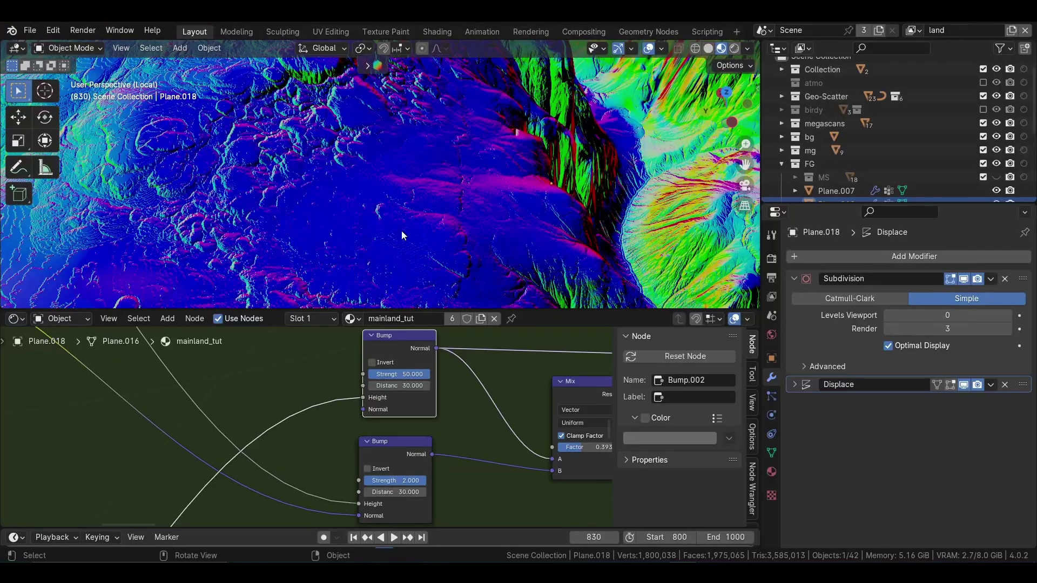
{"action": "scroll", "coordinate": [418, 238], "scroll_direction": "up", "scroll_amount": 3}
{"action": "scroll", "coordinate": [443, 243], "scroll_direction": "up", "scroll_amount": 3}
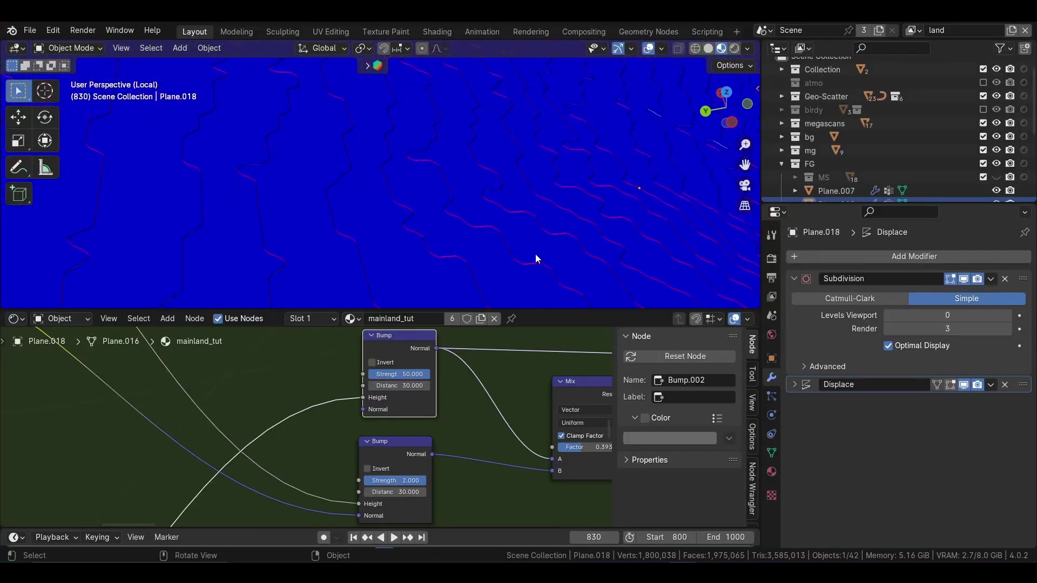
{"action": "scroll", "coordinate": [535, 258], "scroll_direction": "down", "scroll_amount": 4}
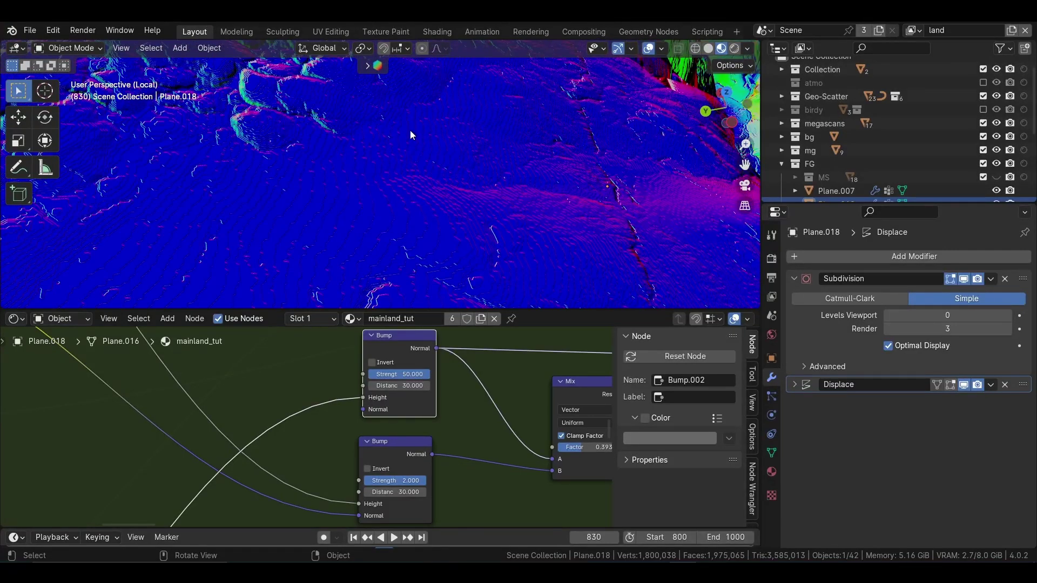
{"action": "scroll", "coordinate": [470, 128], "scroll_direction": "down", "scroll_amount": 3}
{"action": "scroll", "coordinate": [470, 176], "scroll_direction": "down", "scroll_amount": 3}
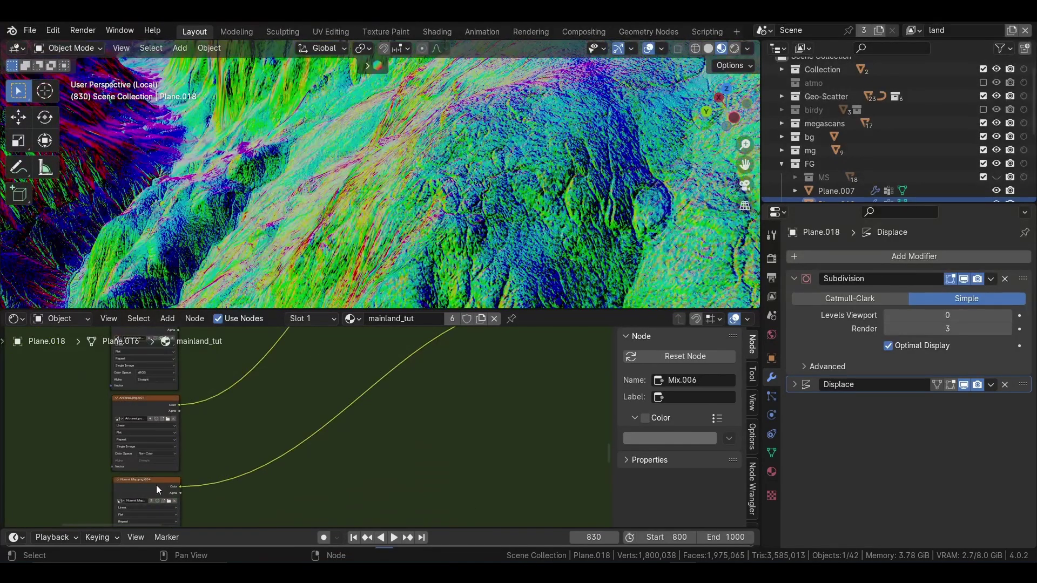
Preview the normal map texture, then the full moss Principled BSDF, on the terrain.
{"action": "left_click", "coordinate": [158, 481], "text": "ctrl+shift"}
{"action": "scroll", "coordinate": [518, 134], "scroll_direction": "down", "scroll_amount": 1}
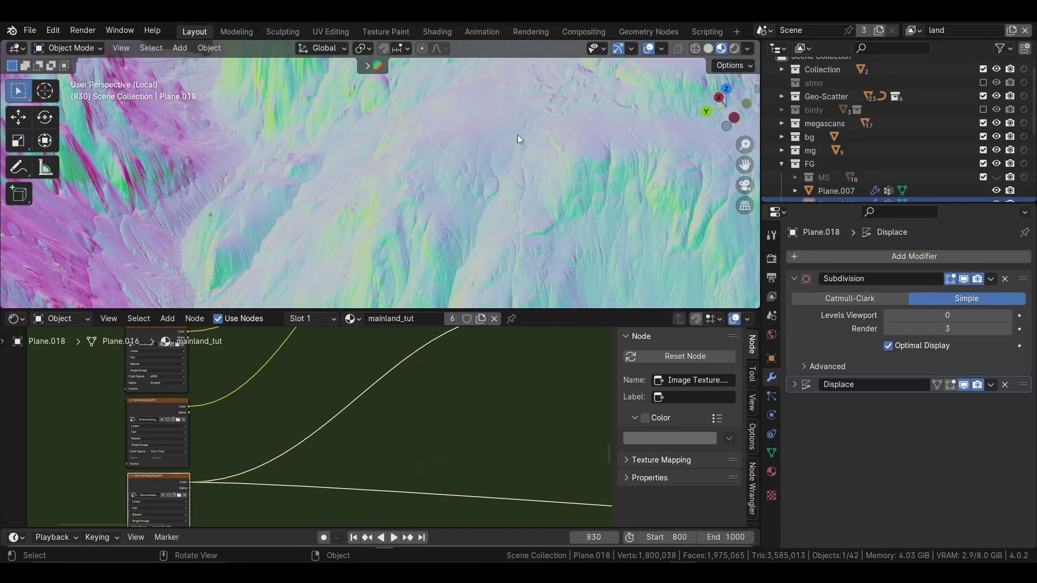
{"action": "middle_click_drag", "start_coordinate": [649, 203], "coordinate": [255, 162], "text": "shift"}
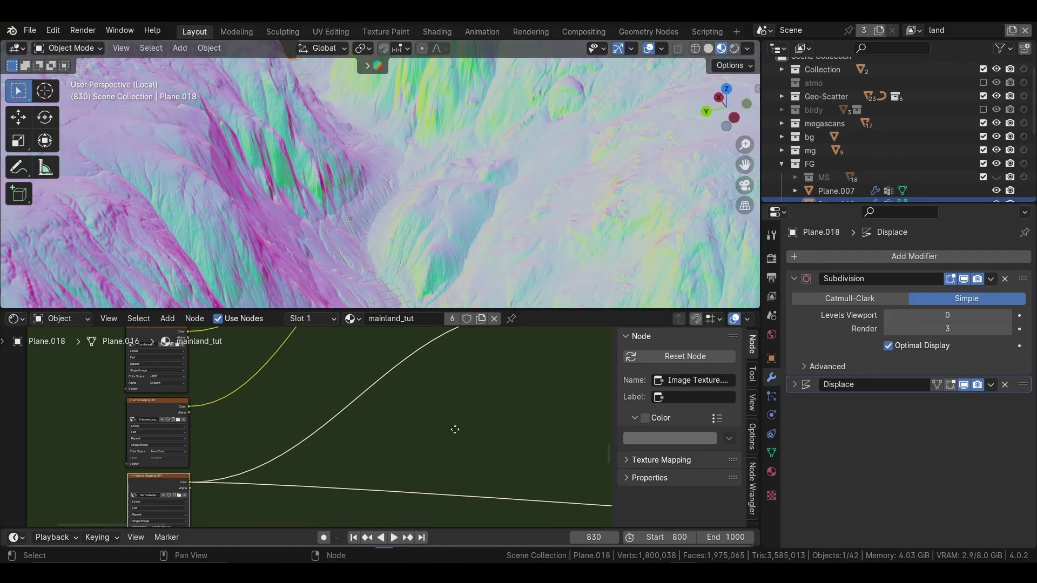
{"action": "scroll", "coordinate": [455, 429], "scroll_direction": "down", "scroll_amount": 2}
{"action": "scroll", "coordinate": [455, 430], "scroll_direction": "down", "scroll_amount": 1}
{"action": "left_click", "coordinate": [385, 425], "text": "ctrl+shift"}
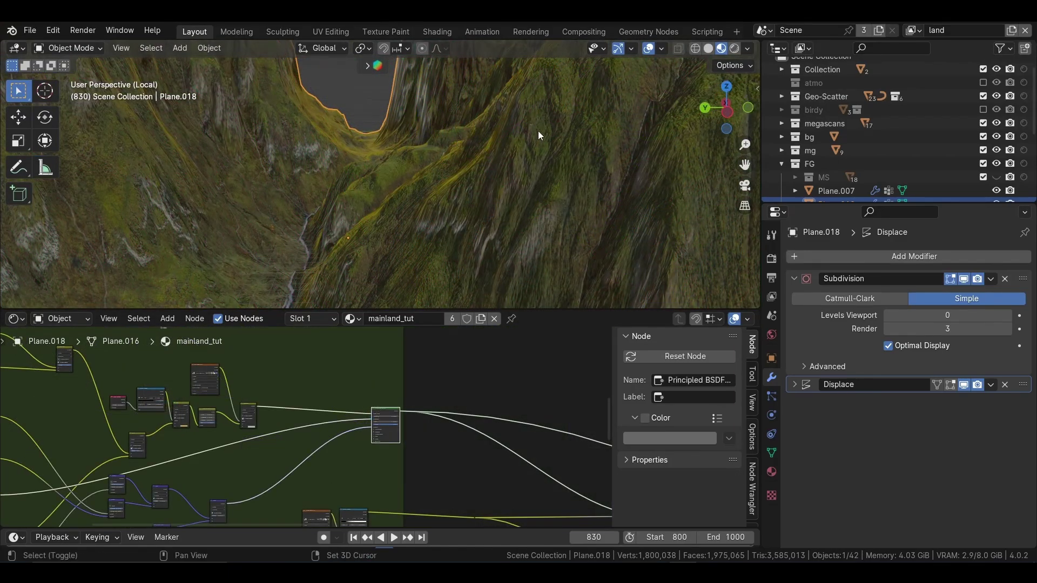
{"action": "scroll", "coordinate": [540, 140], "scroll_direction": "down", "scroll_amount": 3}
{"action": "scroll", "coordinate": [540, 141], "scroll_direction": "down", "scroll_amount": 2}
{"action": "scroll", "coordinate": [426, 432], "scroll_direction": "up", "scroll_amount": 2}
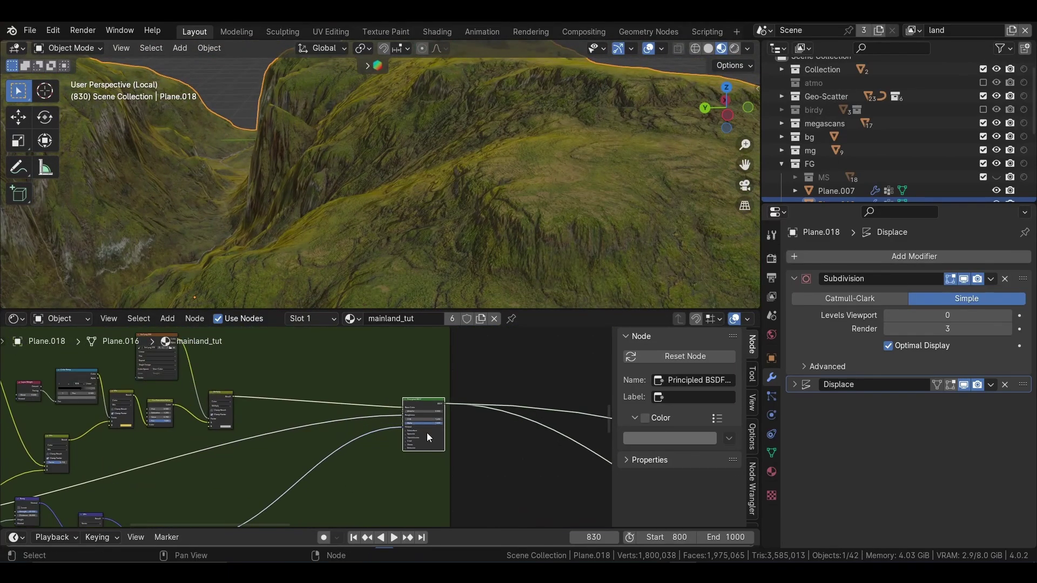
{"action": "scroll", "coordinate": [427, 433], "scroll_direction": "up", "scroll_amount": 2}
Mute the normal-map links into the shader for smoother terrain shading.
{"action": "right_click_drag", "start_coordinate": [361, 439], "coordinate": [359, 438], "text": "ctrl+alt"}
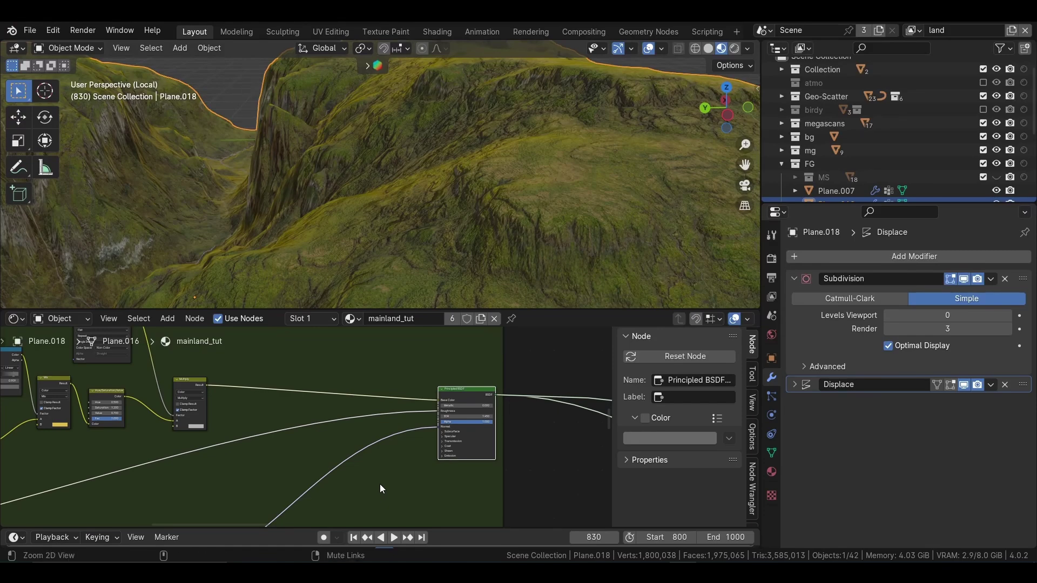
{"action": "mouse_move", "coordinate": [380, 484]}
{"action": "right_mouse_down", "text": "ctrl+alt"}
{"action": "mouse_move", "coordinate": [361, 449]}
{"action": "mouse_move", "coordinate": [347, 447]}
{"action": "right_mouse_up", "text": "ctrl+alt"}
{"action": "middle_click_drag", "start_coordinate": [347, 447], "coordinate": [382, 329]}
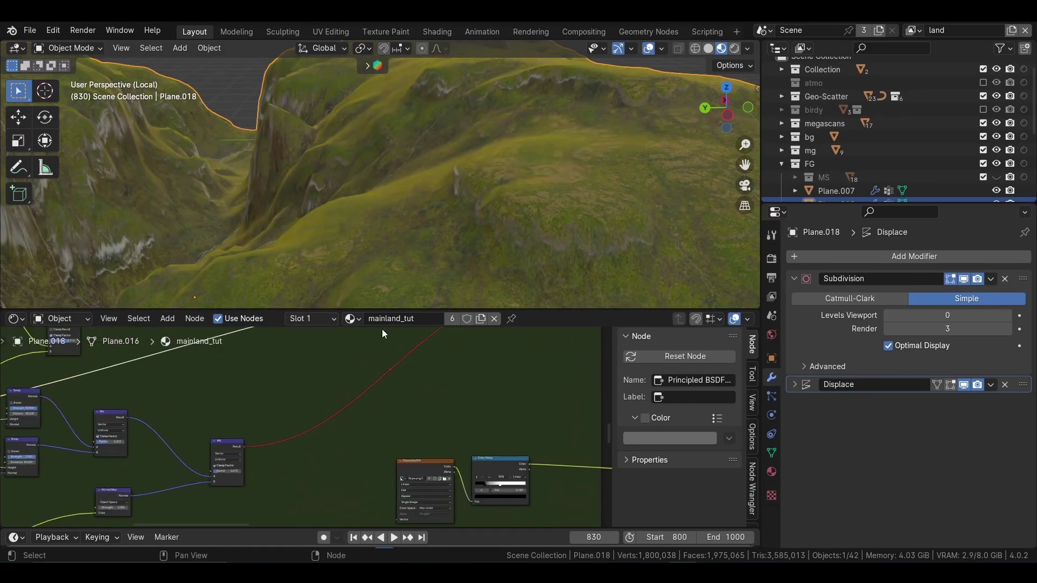
{"action": "middle_click_drag", "start_coordinate": [471, 351], "coordinate": [420, 416], "text": "shift"}
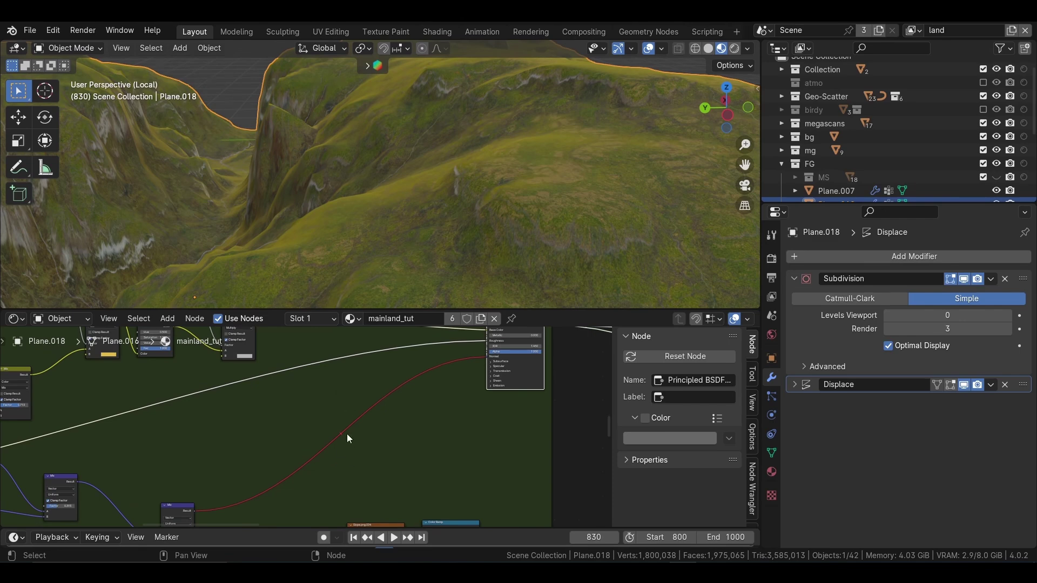
Restore the normal-map links and raise the terrain's viewport subdivision level to 3.
{"action": "key", "text": "ctrl+z"}
{"action": "scroll", "coordinate": [345, 411], "scroll_direction": "down", "scroll_amount": 3}
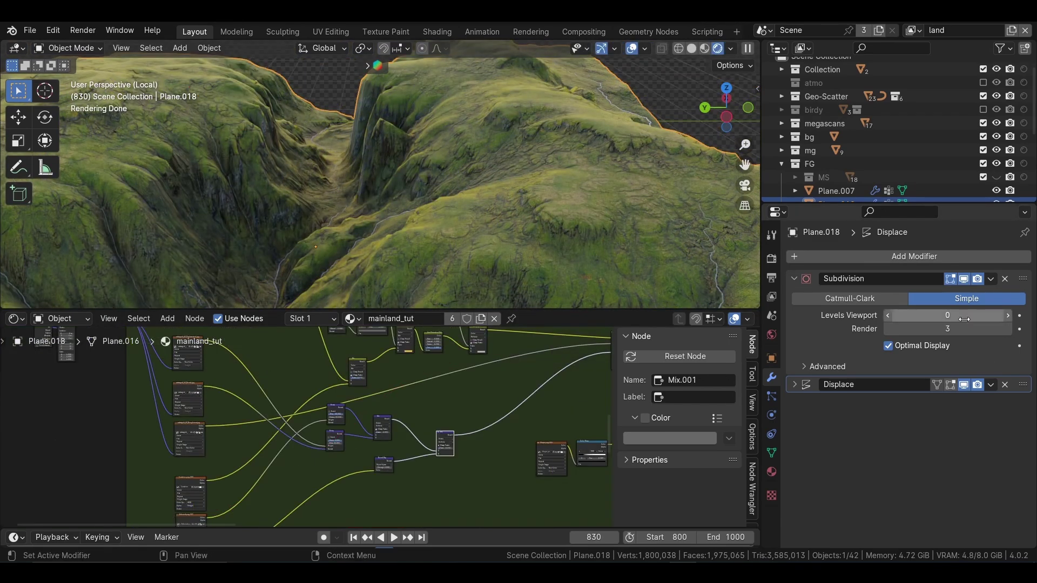
{"action": "left_click", "coordinate": [1009, 316]}
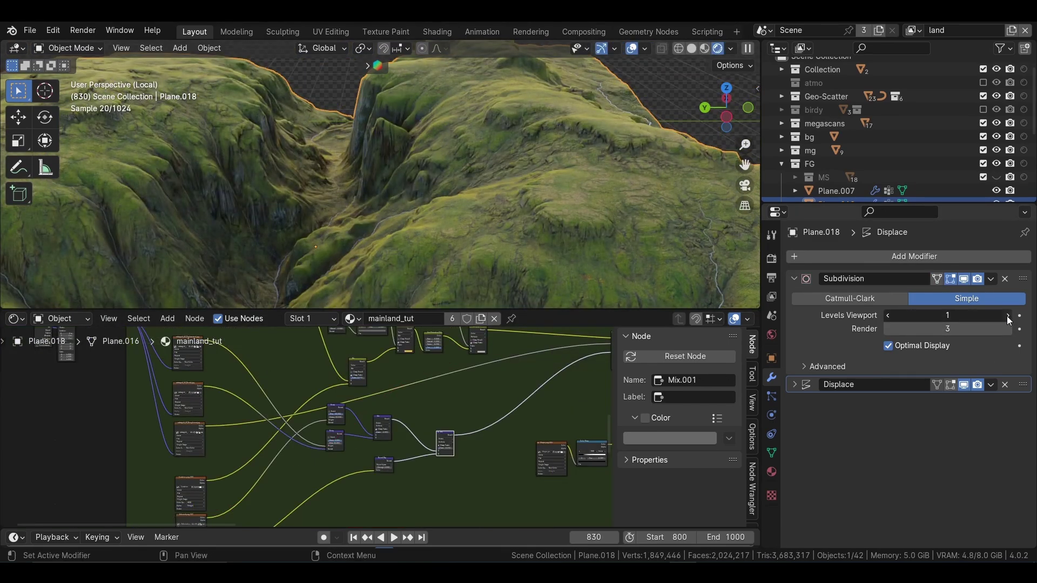
{"action": "left_click", "coordinate": [1007, 316]}
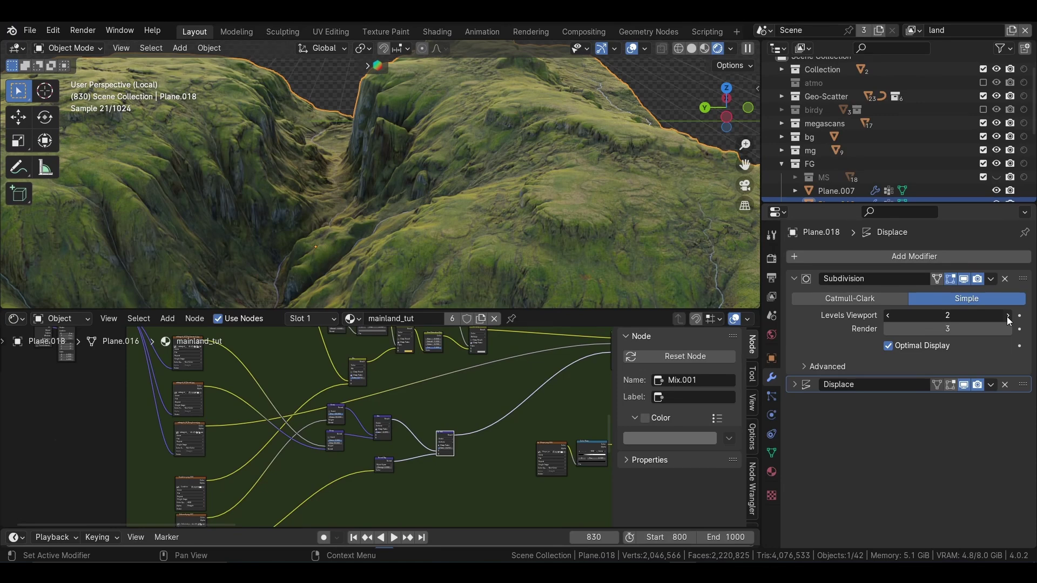
{"action": "left_click", "coordinate": [1008, 316]}
{"action": "scroll", "coordinate": [427, 189], "scroll_direction": "up", "scroll_amount": 5}
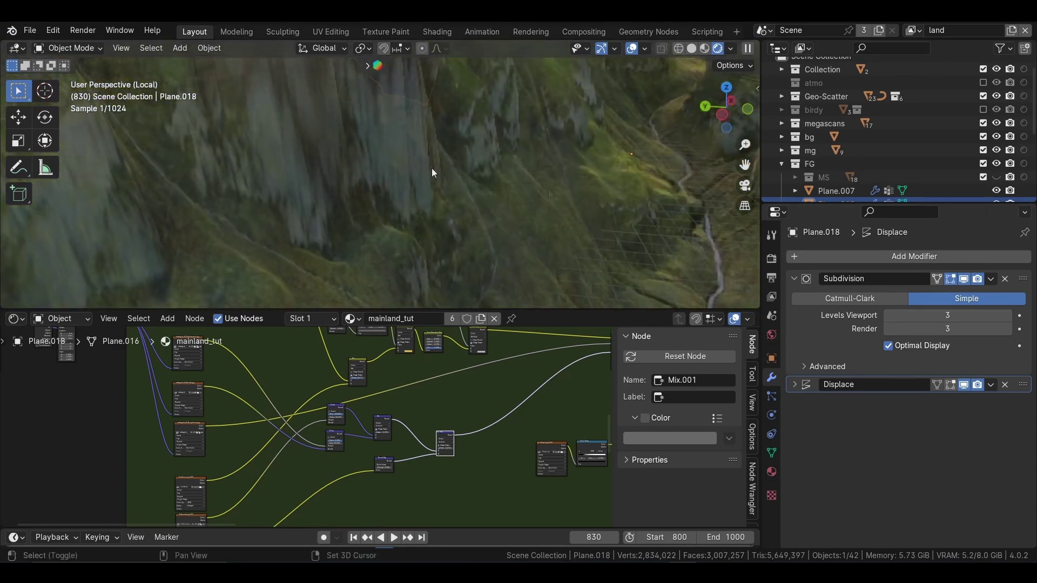
{"action": "mouse_move", "coordinate": [375, 50]}
{"action": "middle_mouse_down", "text": "shift"}
{"action": "mouse_move", "coordinate": [390, 160]}
{"action": "mouse_move", "coordinate": [349, 203]}
{"action": "middle_mouse_up", "text": "shift"}
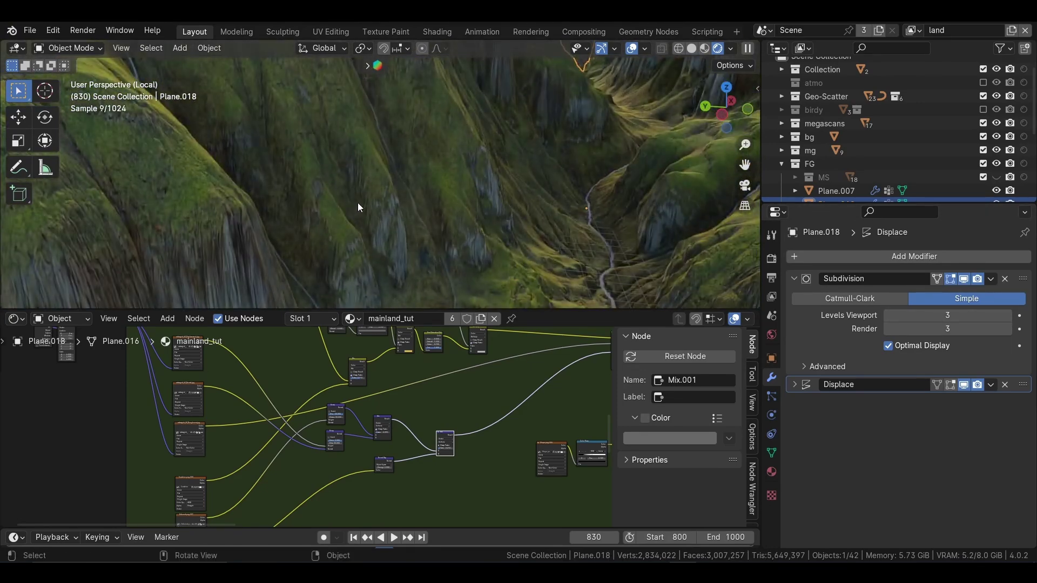
{"action": "mouse_move", "coordinate": [514, 222]}
{"action": "middle_mouse_down"}
{"action": "mouse_move", "coordinate": [324, 251]}
{"action": "mouse_move", "coordinate": [340, 176]}
{"action": "mouse_move", "coordinate": [313, 86]}
{"action": "middle_mouse_up"}
Switch to Material Preview shading and lower the viewport subdivision level back down.
{"action": "left_click", "coordinate": [704, 47]}
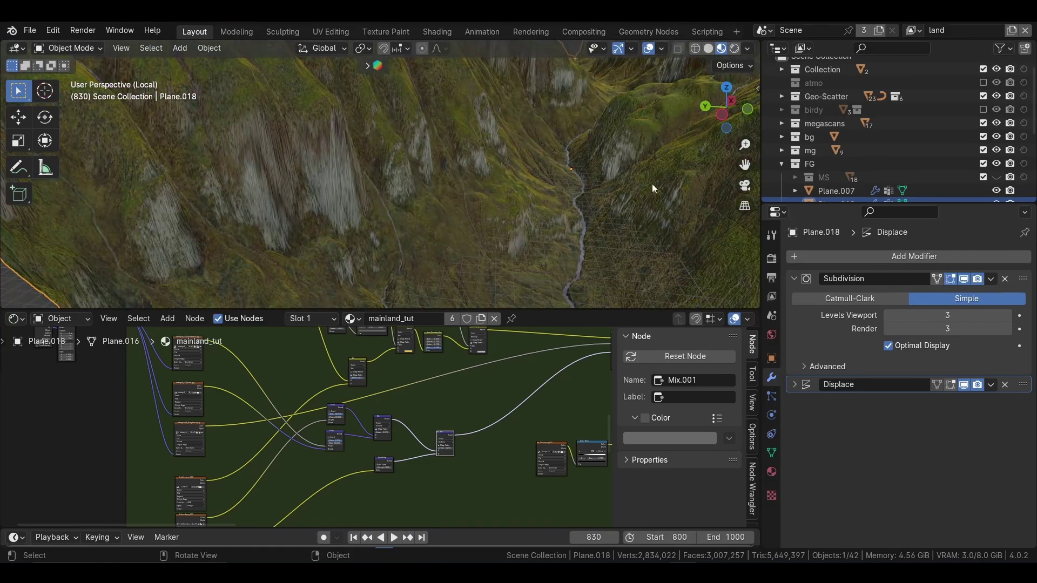
{"action": "middle_click_drag", "start_coordinate": [652, 183], "coordinate": [438, 164], "text": "shift"}
{"action": "scroll", "coordinate": [478, 175], "scroll_direction": "up", "scroll_amount": 4}
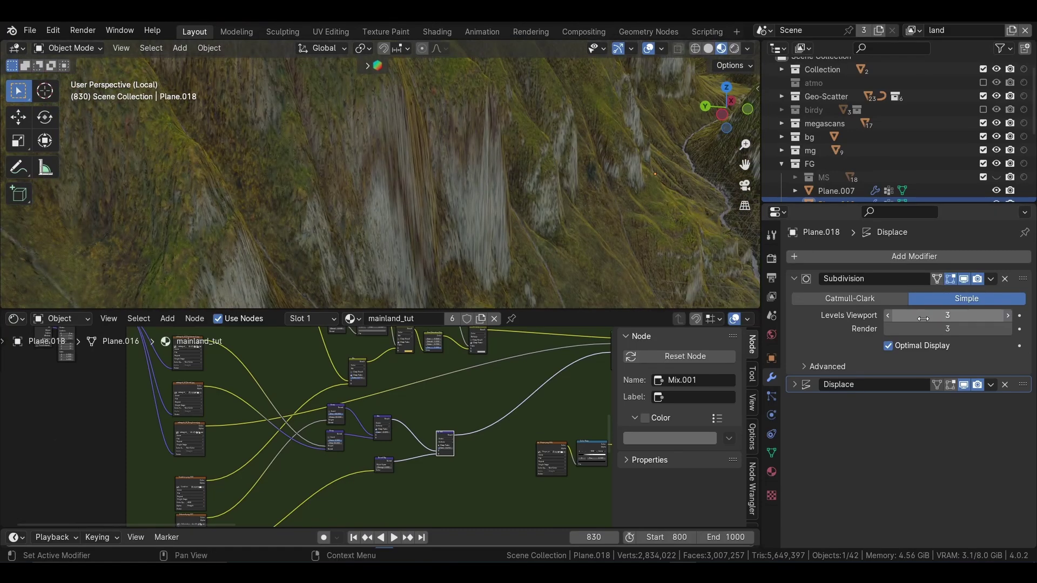
{"action": "left_click", "coordinate": [888, 315]}
{"action": "left_click", "coordinate": [888, 315]}
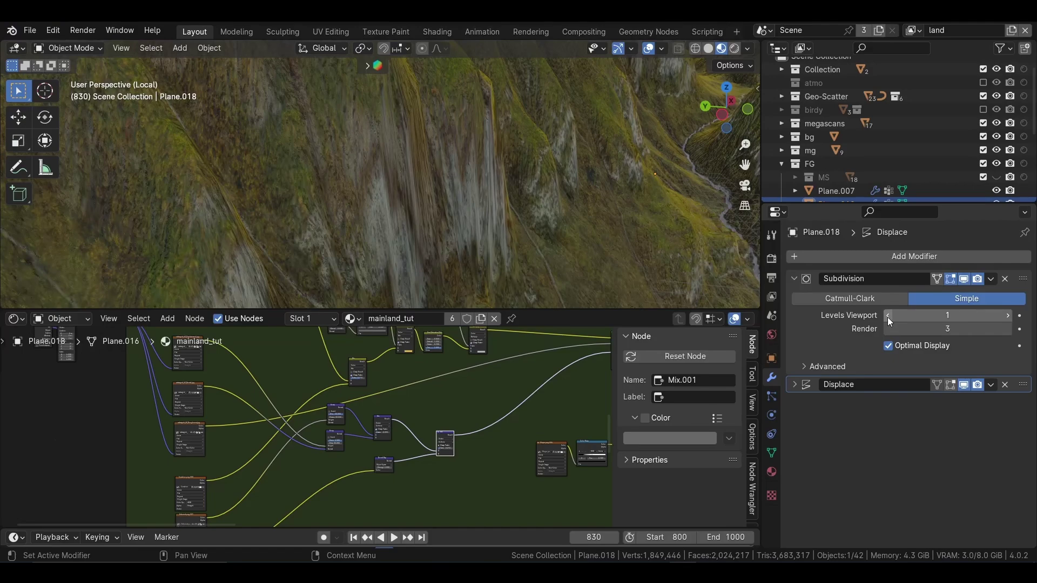
{"action": "mouse_move", "coordinate": [380, 187]}
{"action": "middle_mouse_down", "text": "shift"}
{"action": "mouse_move", "coordinate": [515, 200]}
{"action": "mouse_move", "coordinate": [355, 177]}
{"action": "middle_mouse_up", "text": "shift"}
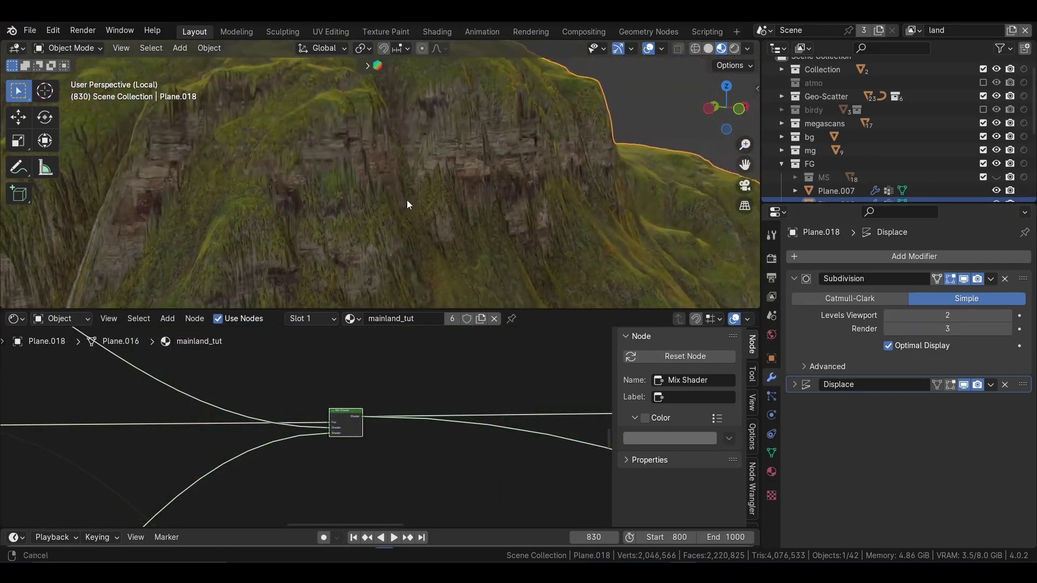
Preview only the rock Principled BSDF on the terrain and clear the Texture Coordinate Object field.
{"action": "scroll", "coordinate": [446, 145], "scroll_direction": "up", "scroll_amount": 1}
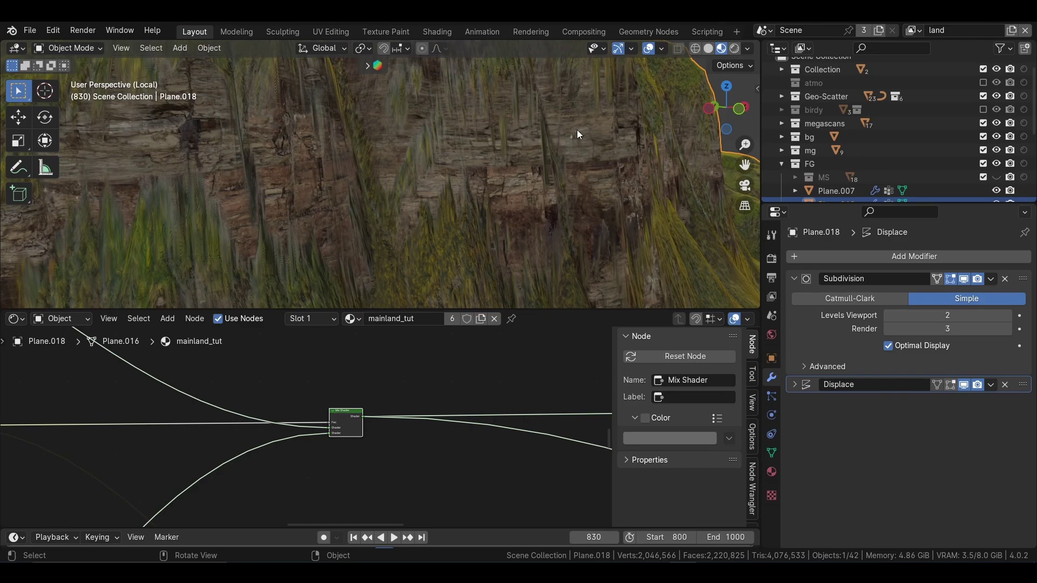
{"action": "scroll", "coordinate": [518, 173], "scroll_direction": "down", "scroll_amount": 3}
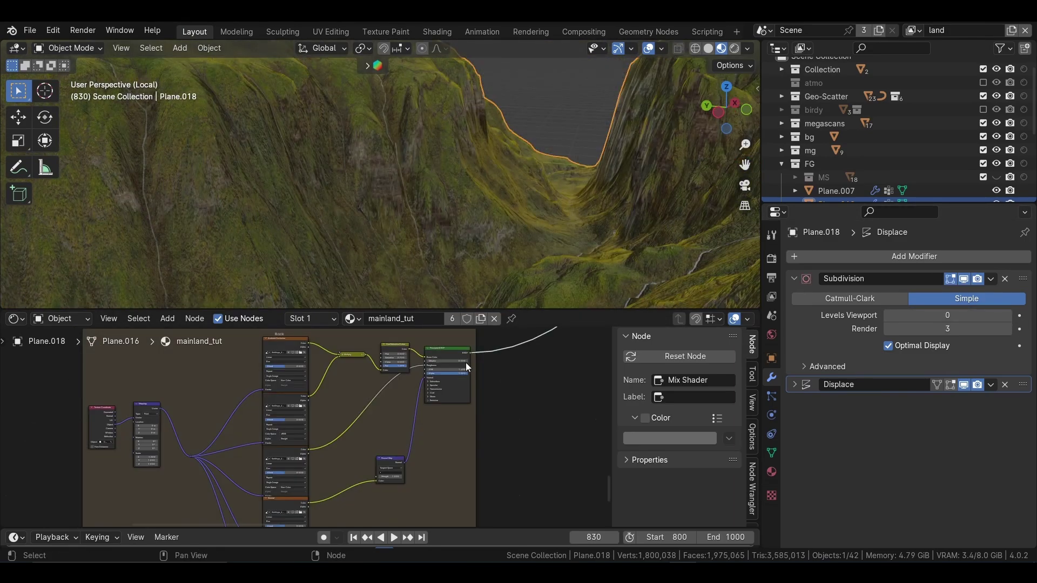
{"action": "left_click", "coordinate": [455, 349], "text": "ctrl+shift"}
{"action": "scroll", "coordinate": [579, 196], "scroll_direction": "up", "scroll_amount": 5}
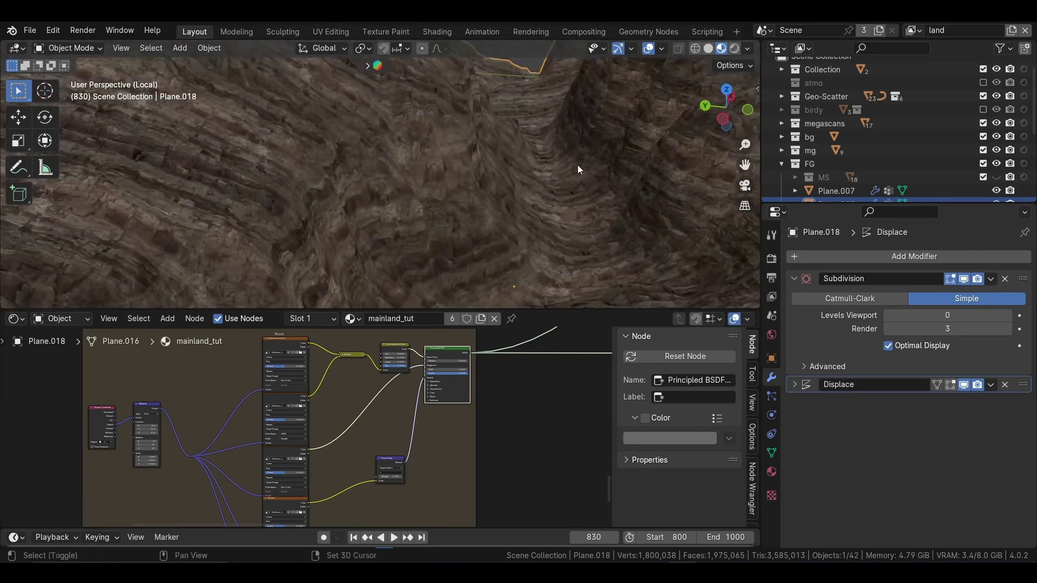
{"action": "mouse_move", "coordinate": [578, 170]}
{"action": "middle_mouse_down"}
{"action": "mouse_move", "coordinate": [627, 151]}
{"action": "mouse_move", "coordinate": [569, 155]}
{"action": "middle_mouse_up"}
{"action": "scroll", "coordinate": [368, 409], "scroll_direction": "up", "scroll_amount": 3}
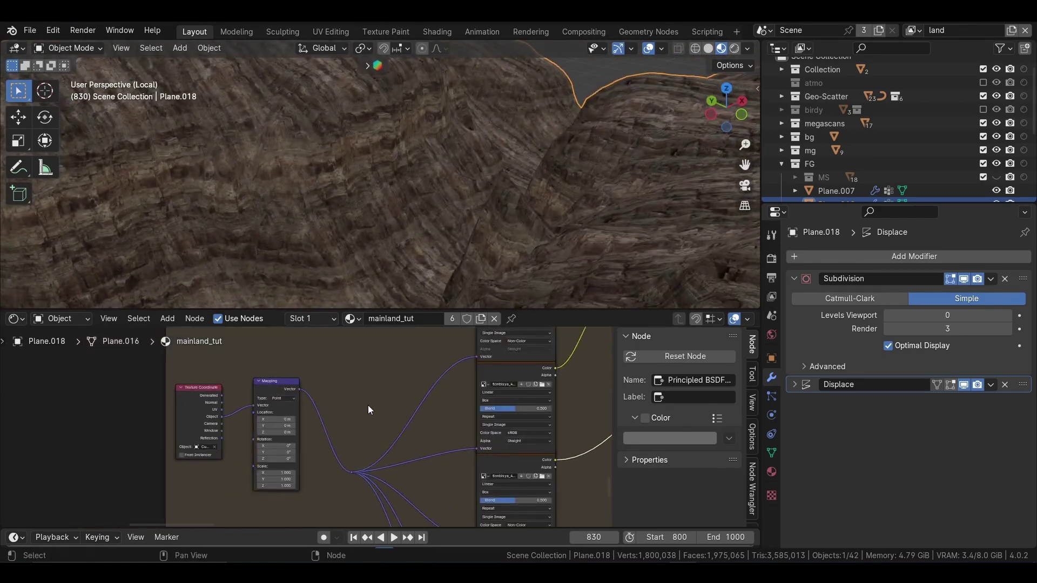
{"action": "scroll", "coordinate": [368, 405], "scroll_direction": "up", "scroll_amount": 3}
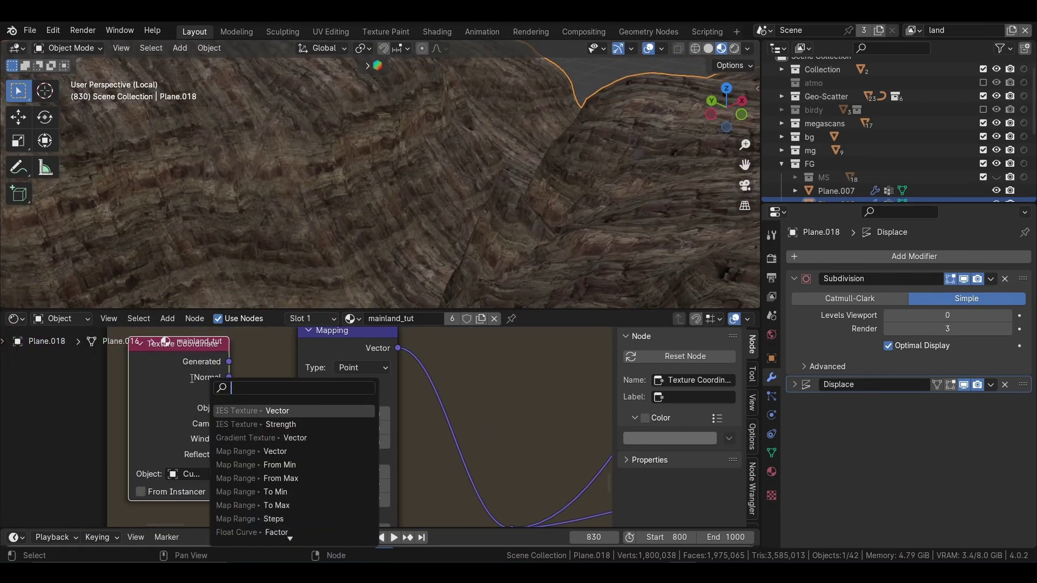
{"action": "left_click", "coordinate": [227, 480]}
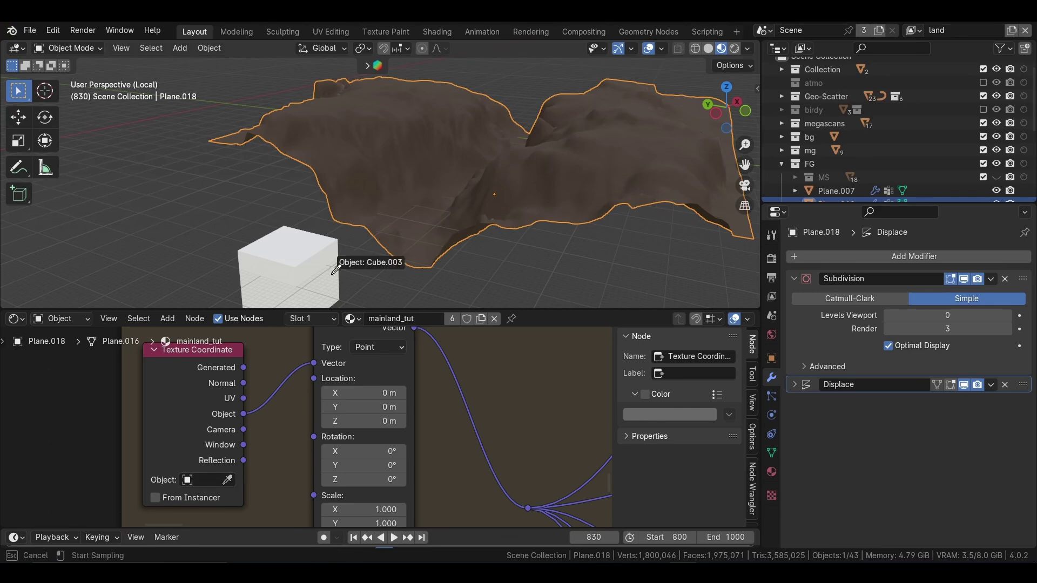
Pick Cube.003 as the Texture Coordinate object, then move and scale up the cube.
{"action": "left_click", "coordinate": [297, 252]}
{"action": "left_click", "coordinate": [349, 270]}
{"action": "scroll", "coordinate": [410, 168], "scroll_direction": "up", "scroll_amount": 5}
{"action": "scroll", "coordinate": [410, 172], "scroll_direction": "down", "scroll_amount": 5}
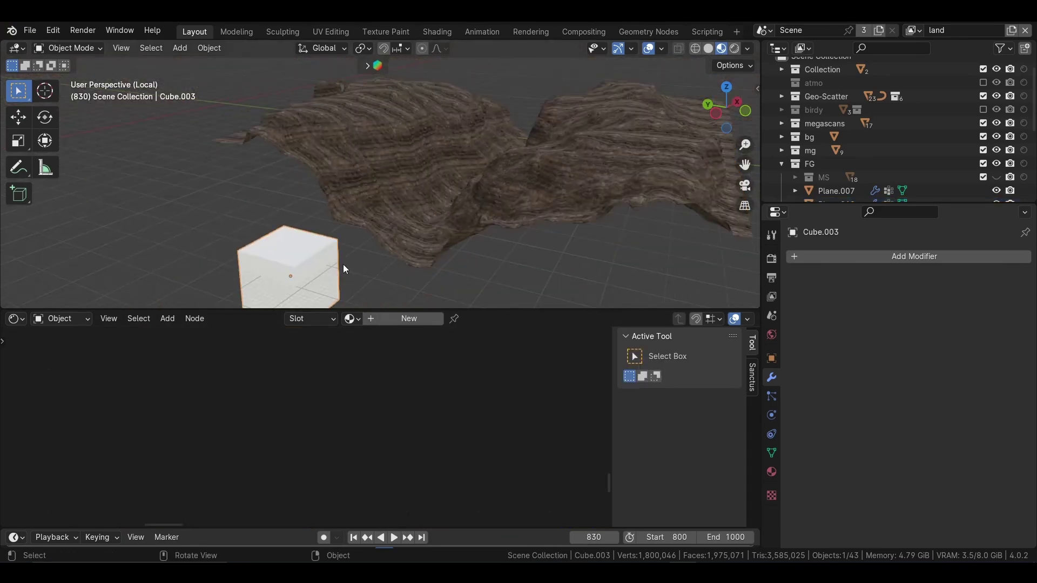
{"action": "key", "text": "g"}
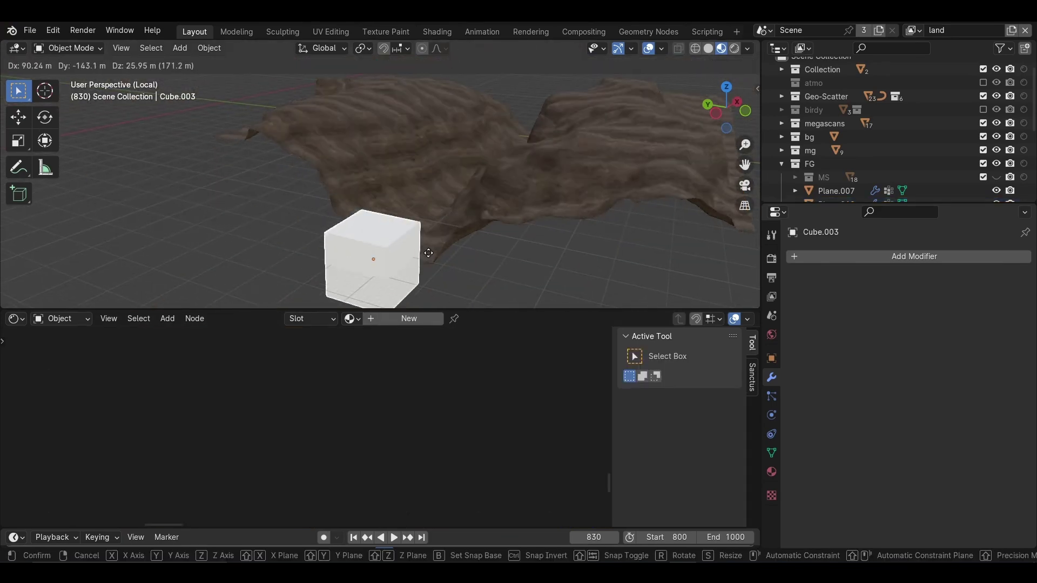
{"action": "left_click", "coordinate": [311, 225]}
{"action": "key", "text": "s"}
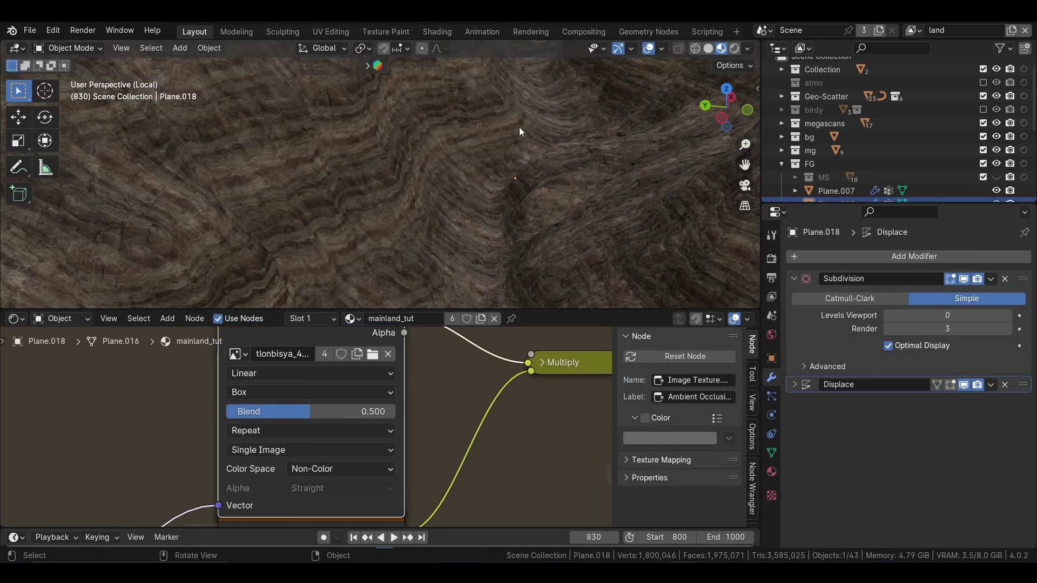
Set the Ambient Occlusion image texture to Box projection and reselect Cube.003.
{"action": "left_click", "coordinate": [248, 393]}
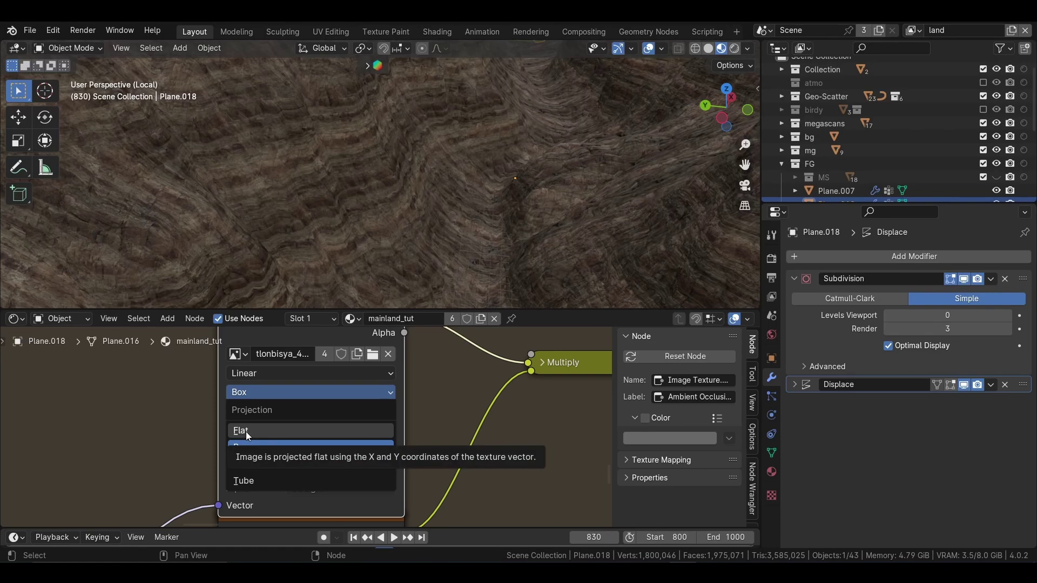
{"action": "scroll", "coordinate": [335, 203], "scroll_direction": "down", "scroll_amount": 5}
{"action": "mouse_move", "coordinate": [328, 195]}
{"action": "middle_mouse_down"}
{"action": "mouse_move", "coordinate": [403, 202]}
{"action": "mouse_move", "coordinate": [360, 169]}
{"action": "mouse_move", "coordinate": [379, 210]}
{"action": "middle_mouse_up"}
{"action": "left_click", "coordinate": [354, 222]}
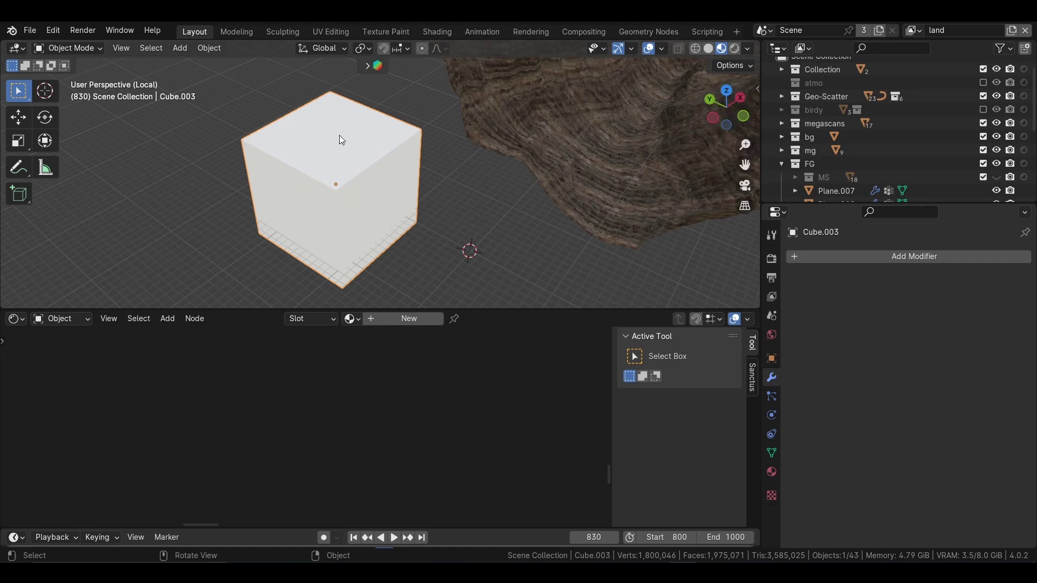
{"action": "middle_click_drag", "start_coordinate": [558, 155], "coordinate": [364, 266]}
Reselect Plane.018, move the River frame left beside the rock nodes, and zoom in on it.
{"action": "left_click", "coordinate": [365, 269]}
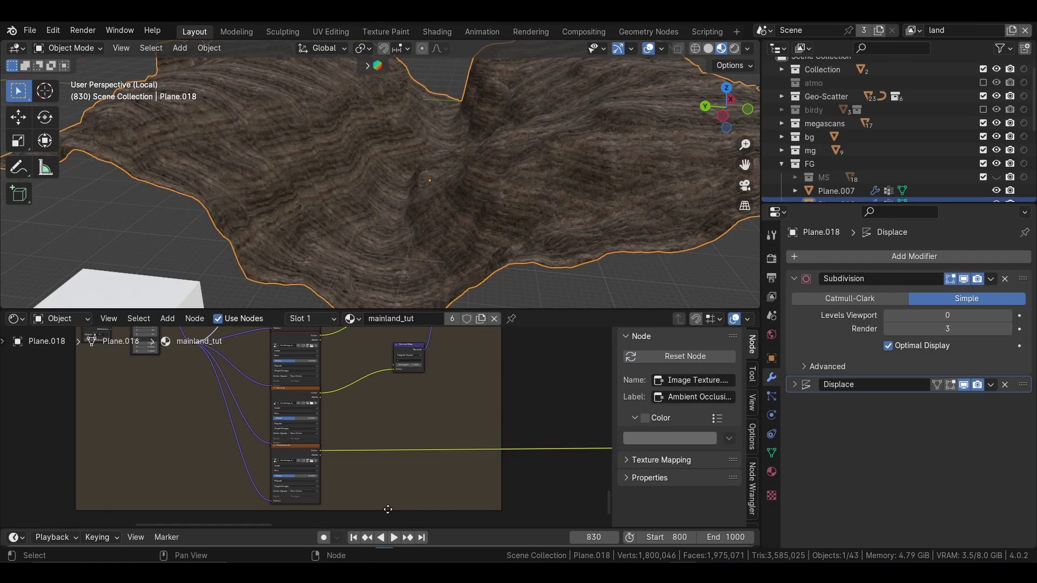
{"action": "middle_click_drag", "start_coordinate": [390, 329], "coordinate": [357, 442]}
{"action": "scroll", "coordinate": [357, 442], "scroll_direction": "up", "scroll_amount": 3}
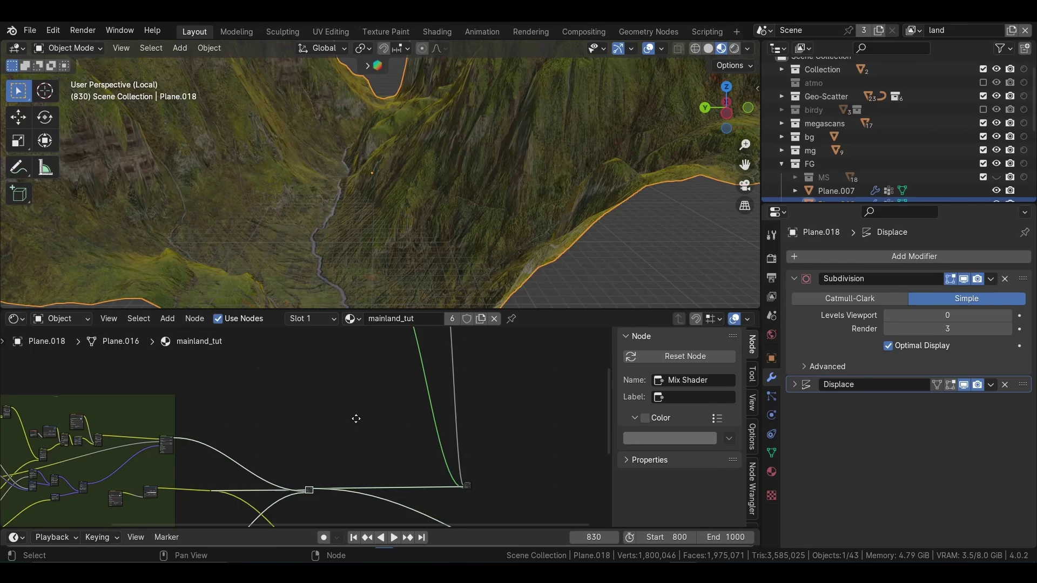
{"action": "middle_click_drag", "start_coordinate": [356, 419], "coordinate": [361, 455]}
{"action": "left_click_drag", "start_coordinate": [426, 376], "coordinate": [433, 388]}
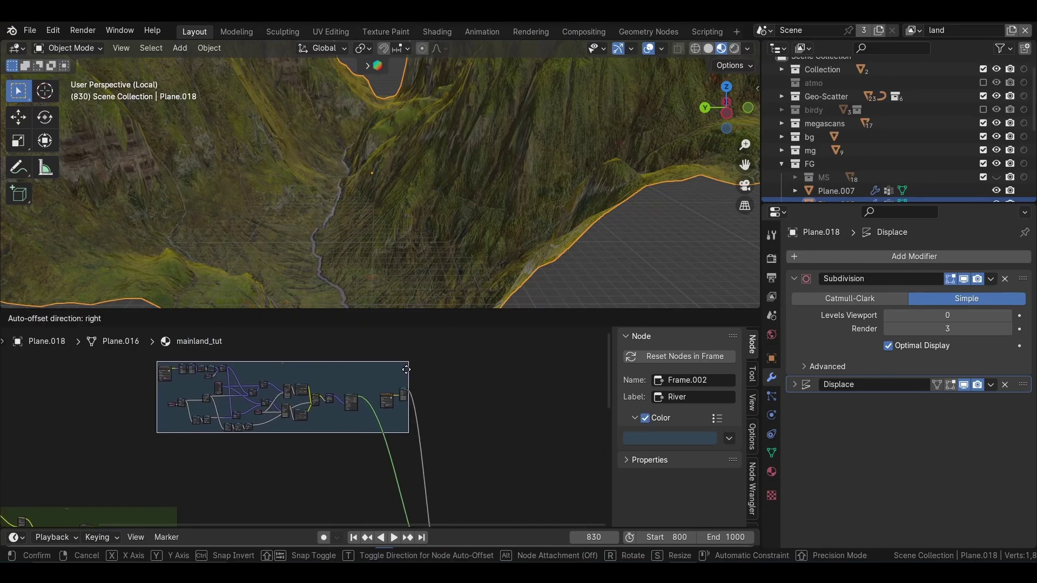
{"action": "left_click_drag", "start_coordinate": [433, 388], "coordinate": [276, 402]}
{"action": "scroll", "coordinate": [242, 393], "scroll_direction": "up", "scroll_amount": 1}
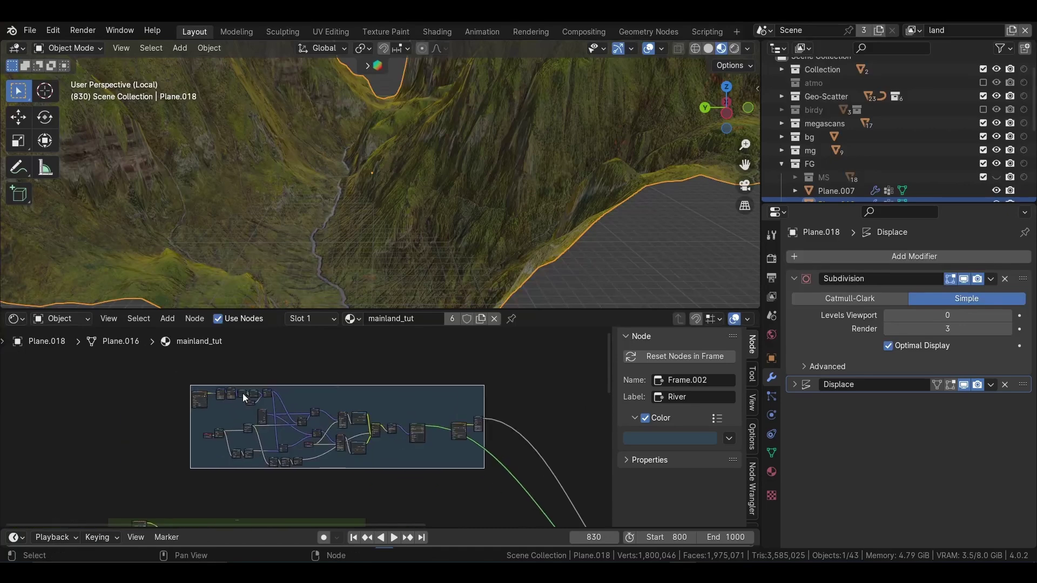
{"action": "scroll", "coordinate": [315, 459], "scroll_direction": "up", "scroll_amount": 2}
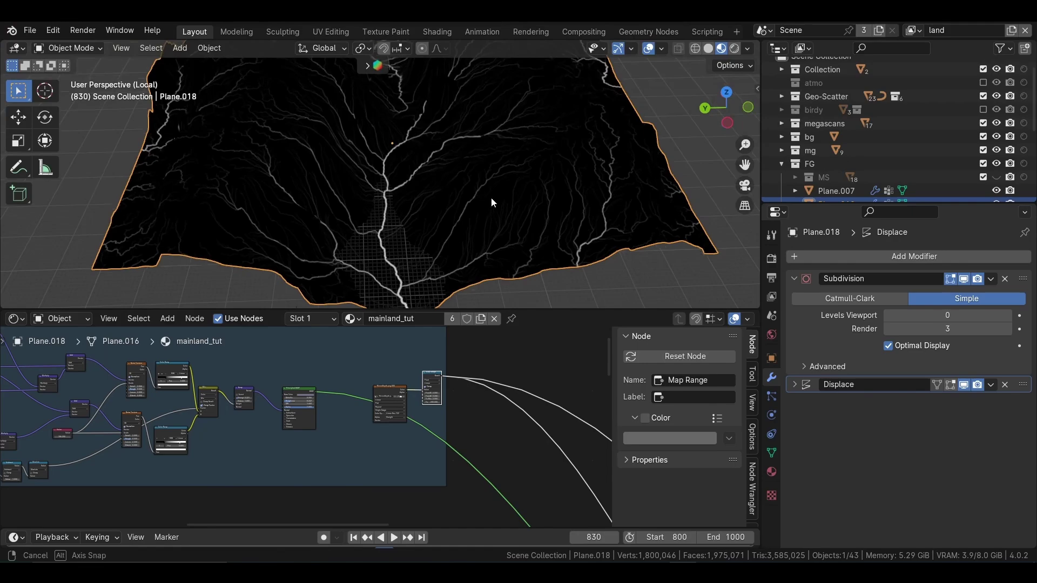
Orbit from the overview down to a low close-up, then to a side view of the ridge.
{"action": "middle_click_drag", "start_coordinate": [491, 197], "coordinate": [480, 157]}
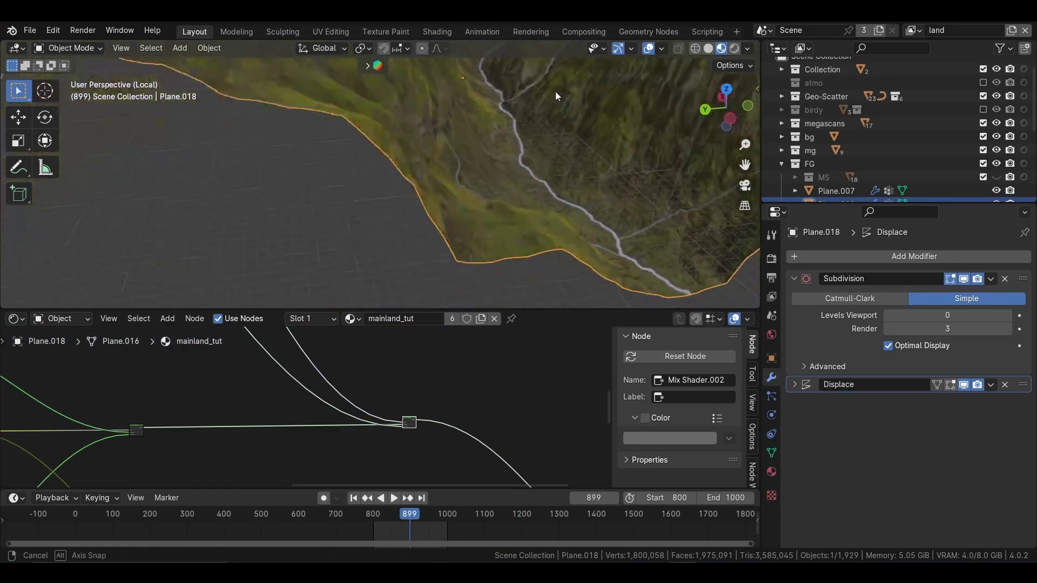
{"action": "mouse_move", "coordinate": [555, 92]}
{"action": "middle_mouse_down"}
{"action": "mouse_move", "coordinate": [502, 90]}
{"action": "mouse_move", "coordinate": [552, 151]}
{"action": "mouse_move", "coordinate": [517, 183]}
{"action": "mouse_move", "coordinate": [525, 93]}
{"action": "mouse_move", "coordinate": [489, 197]}
{"action": "mouse_move", "coordinate": [467, 117]}
{"action": "middle_mouse_up"}
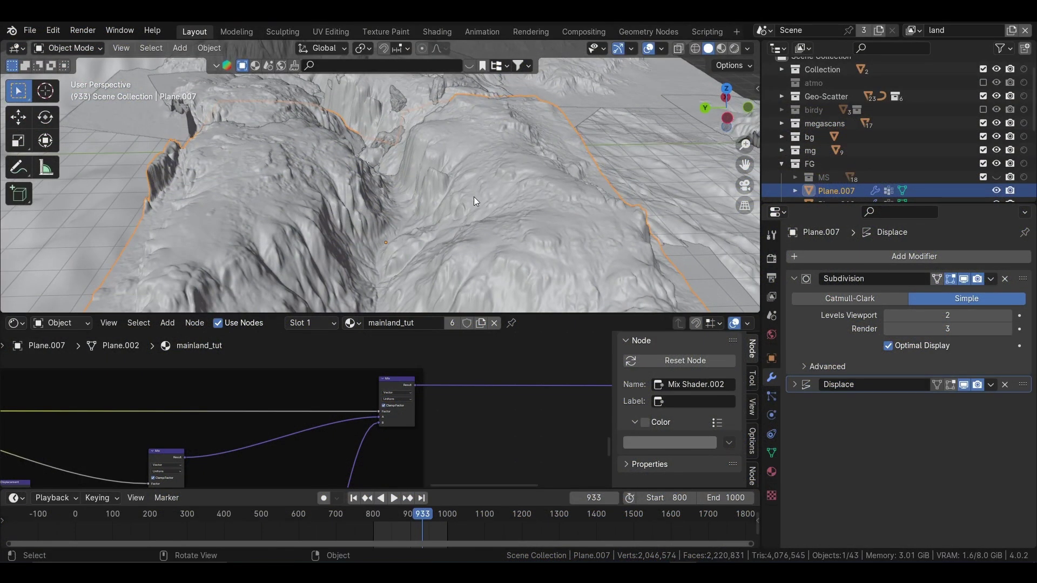
Frame the terrain and unhide the MS scanned-rock collection in the Outliner.
{"action": "key", "text": "KP_Decimal"}
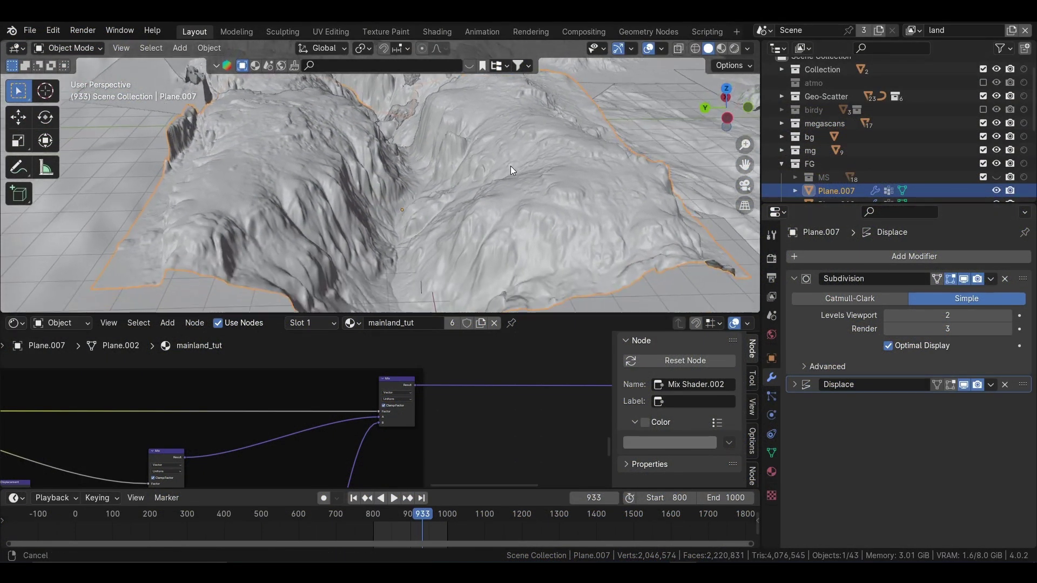
{"action": "left_click", "coordinate": [997, 177]}
{"action": "scroll", "coordinate": [527, 158], "scroll_direction": "up", "scroll_amount": 2}
{"action": "scroll", "coordinate": [556, 174], "scroll_direction": "up", "scroll_amount": 5}
{"action": "scroll", "coordinate": [556, 174], "scroll_direction": "up", "scroll_amount": 2}
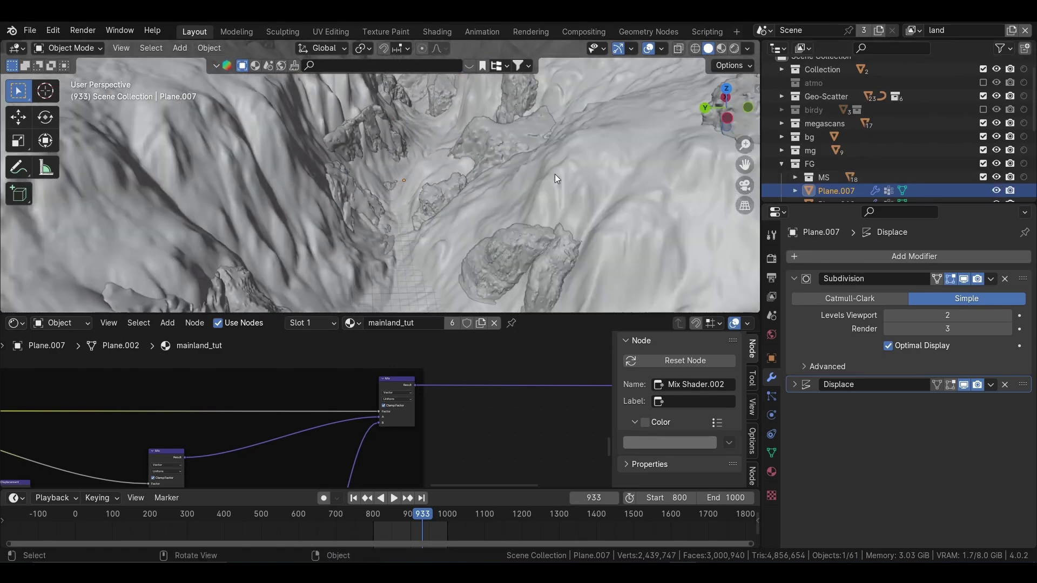
{"action": "left_click", "coordinate": [509, 248]}
{"action": "middle_click_drag", "start_coordinate": [508, 247], "coordinate": [402, 232], "text": "shift"}
{"action": "left_click", "coordinate": [795, 178]}
{"action": "scroll", "coordinate": [843, 162], "scroll_direction": "down", "scroll_amount": 5}
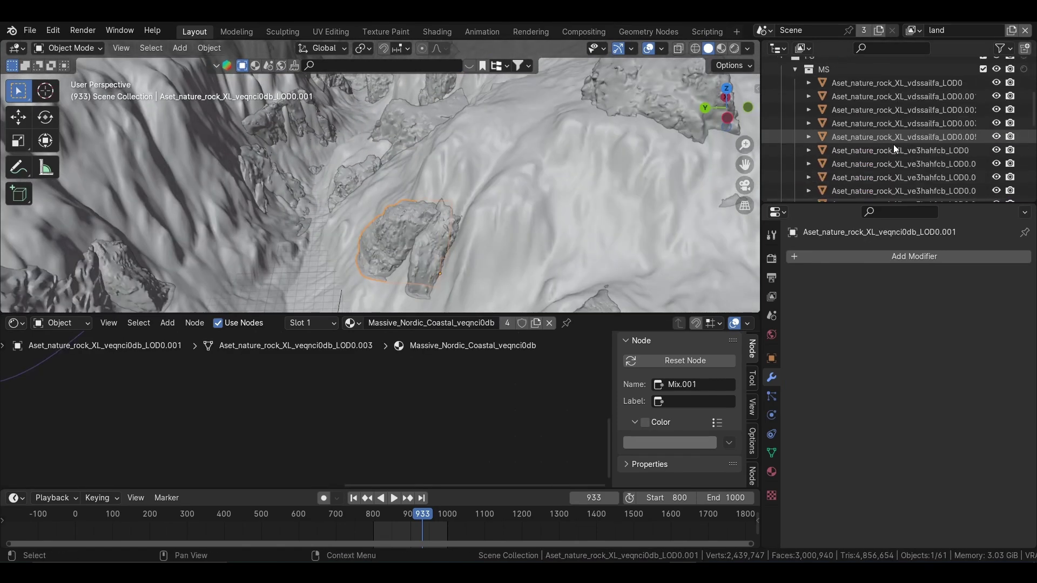
{"action": "scroll", "coordinate": [897, 157], "scroll_direction": "down", "scroll_amount": 2}
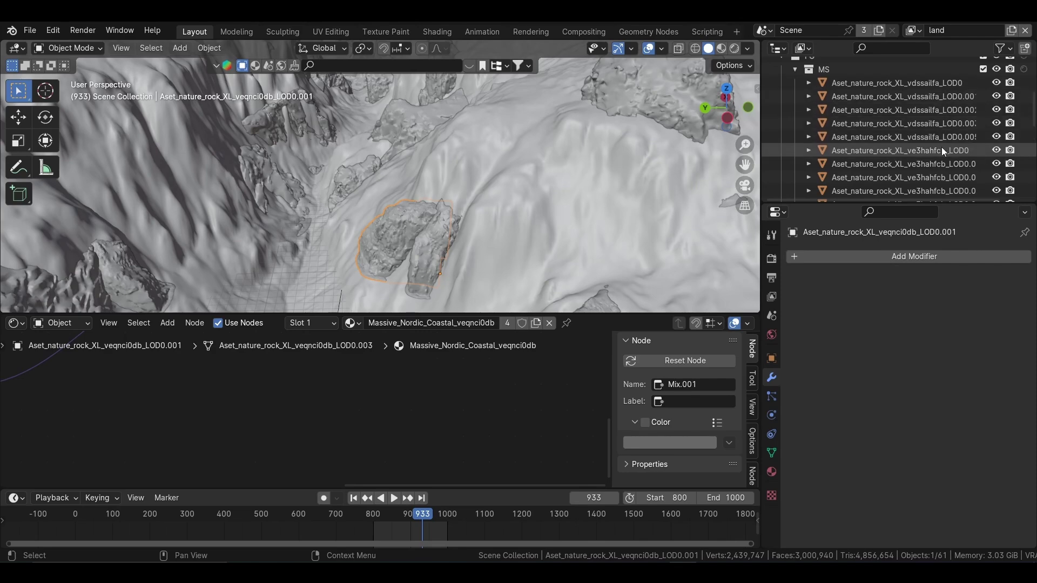
{"action": "left_click", "coordinate": [467, 183]}
Switch to Material Preview, frame a large cliff rock with View Selected and isolate it.
{"action": "key", "text": "z"}
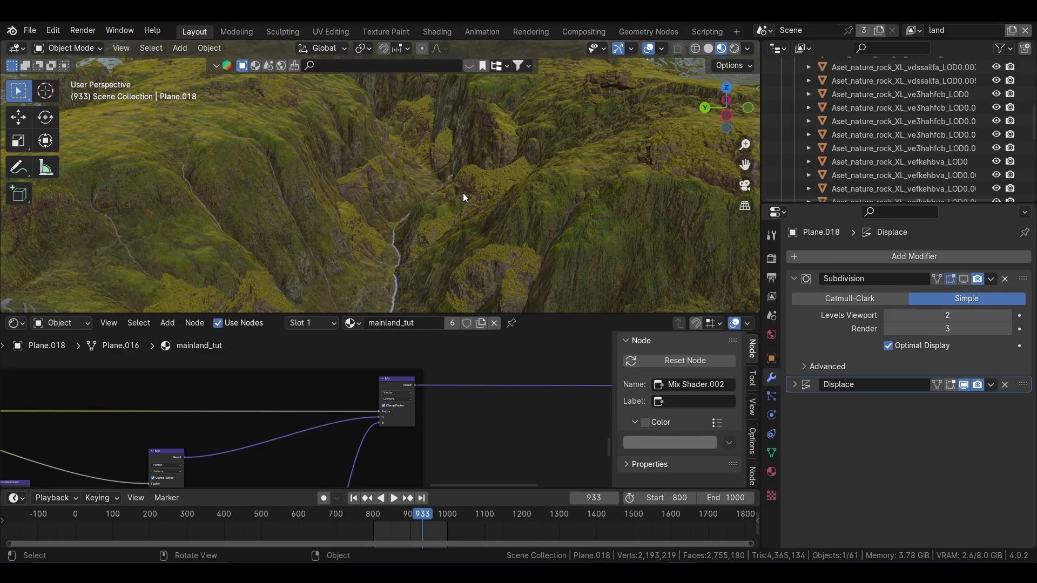
{"action": "left_click", "coordinate": [463, 193]}
{"action": "key", "text": "KP_Decimal"}
{"action": "key", "text": "grave"}
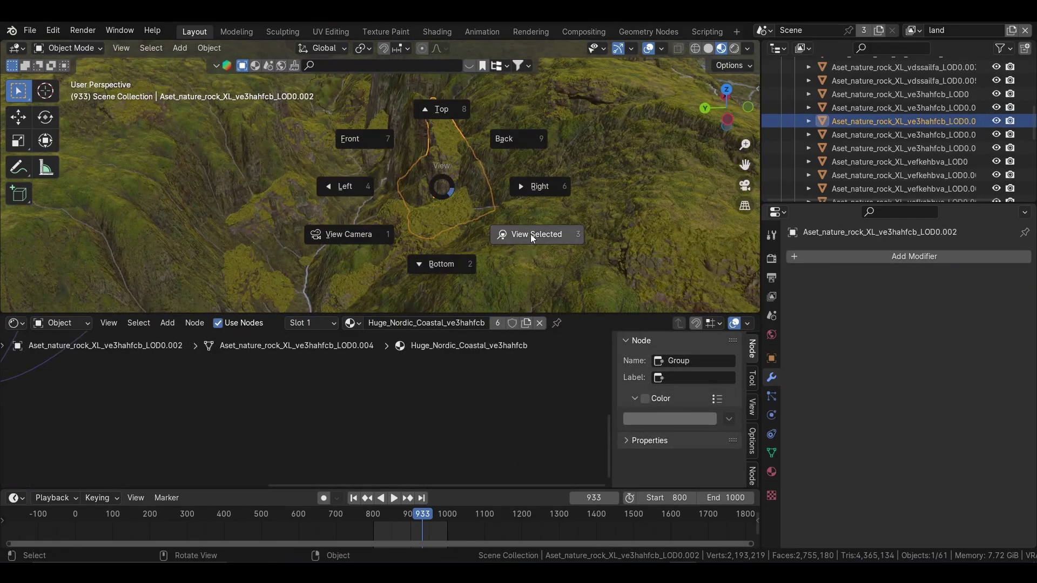
{"action": "left_click", "coordinate": [531, 234]}
{"action": "mouse_move", "coordinate": [427, 203]}
{"action": "middle_mouse_down"}
{"action": "mouse_move", "coordinate": [560, 199]}
{"action": "mouse_move", "coordinate": [547, 179]}
{"action": "mouse_move", "coordinate": [427, 209]}
{"action": "middle_mouse_up"}
{"action": "key", "text": "KP_Divide"}
{"action": "scroll", "coordinate": [515, 190], "scroll_direction": "up", "scroll_amount": 2}
Maximize the viewport and orbit the isolated cliff rock in Rendered shading, then restore the layout.
{"action": "mouse_move", "coordinate": [515, 190]}
{"action": "middle_mouse_down"}
{"action": "mouse_move", "coordinate": [447, 208]}
{"action": "mouse_move", "coordinate": [546, 131]}
{"action": "middle_mouse_up"}
{"action": "key", "text": "ctrl+space"}
{"action": "mouse_move", "coordinate": [544, 244]}
{"action": "middle_mouse_down"}
{"action": "mouse_move", "coordinate": [522, 249]}
{"action": "mouse_move", "coordinate": [668, 259]}
{"action": "mouse_move", "coordinate": [540, 332]}
{"action": "mouse_move", "coordinate": [530, 298]}
{"action": "middle_mouse_up"}
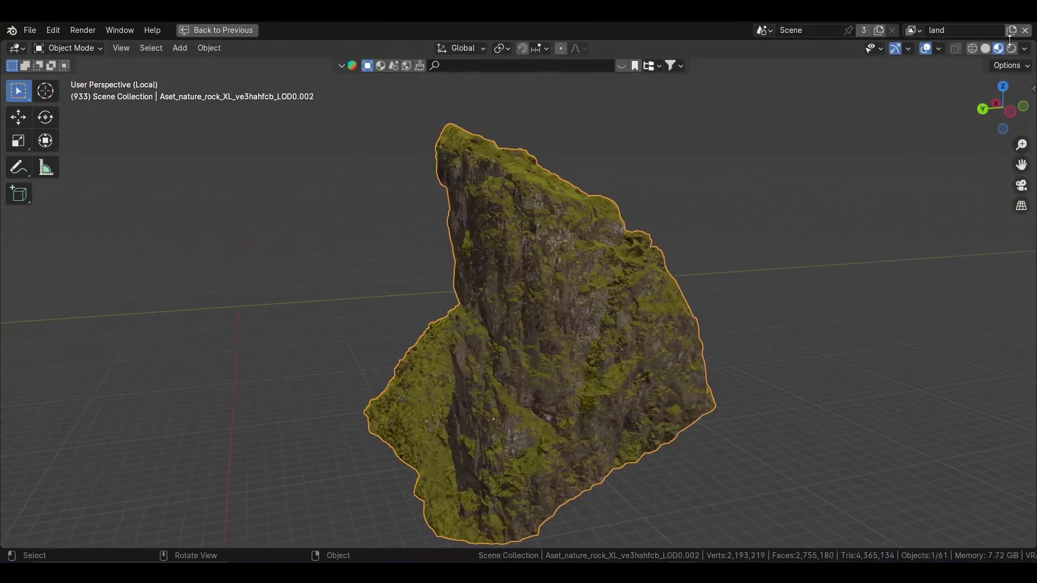
{"action": "left_click", "coordinate": [1012, 48]}
{"action": "mouse_move", "coordinate": [668, 261]}
{"action": "middle_mouse_down"}
{"action": "mouse_move", "coordinate": [576, 278]}
{"action": "mouse_move", "coordinate": [556, 313]}
{"action": "mouse_move", "coordinate": [663, 270]}
{"action": "mouse_move", "coordinate": [739, 270]}
{"action": "mouse_move", "coordinate": [603, 271]}
{"action": "mouse_move", "coordinate": [565, 299]}
{"action": "middle_mouse_up"}
{"action": "key", "text": "ctrl+alt+space"}
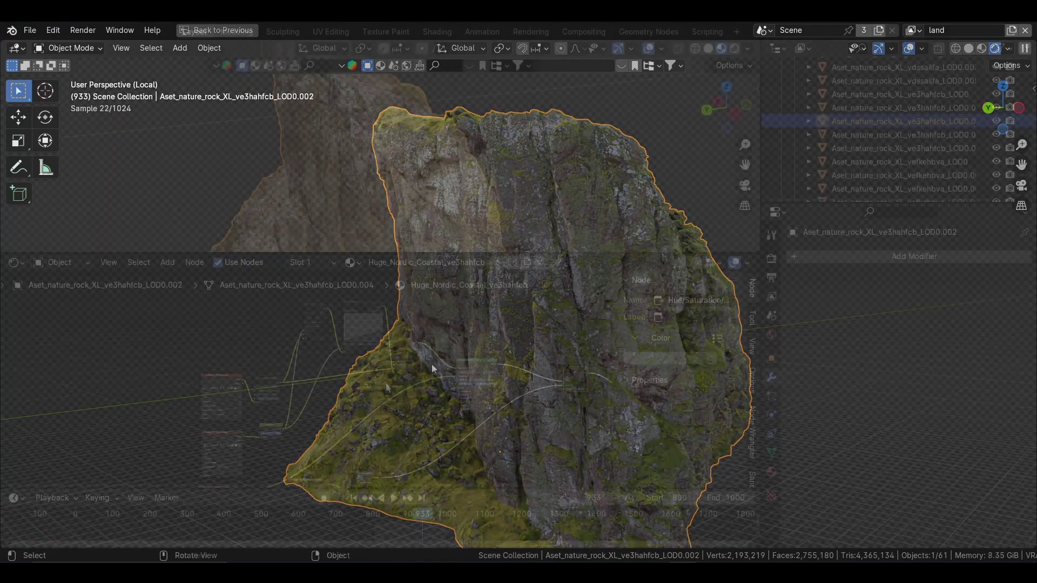
Mute the Hue/Saturation, RGB Curves and Mix tint nodes to remove the yellow cast.
{"action": "left_click", "coordinate": [245, 411]}
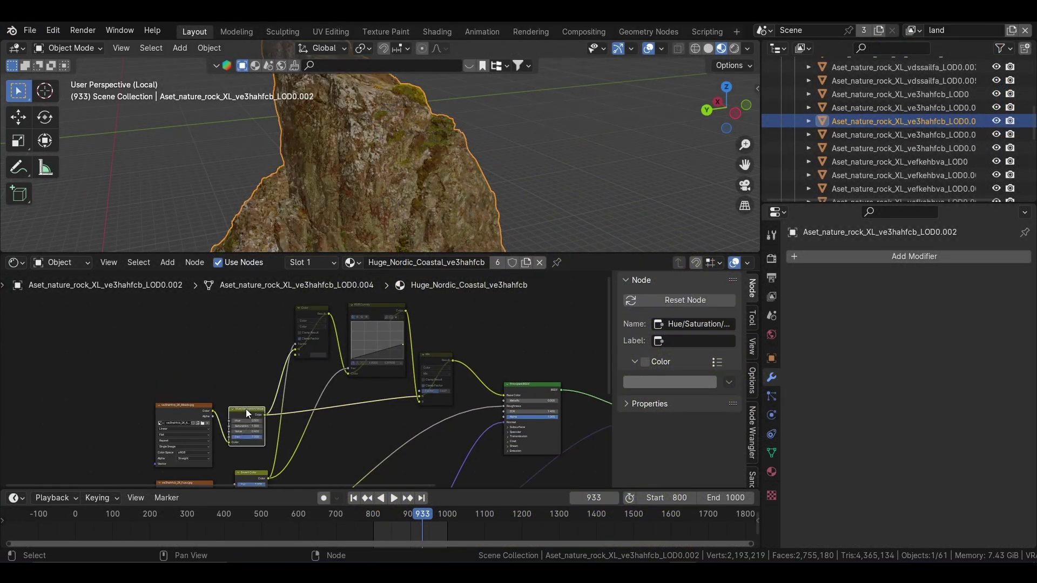
{"action": "middle_click_drag", "start_coordinate": [245, 410], "coordinate": [193, 446]}
{"action": "left_click_drag", "start_coordinate": [241, 323], "coordinate": [413, 413]}
{"action": "key", "text": "m"}
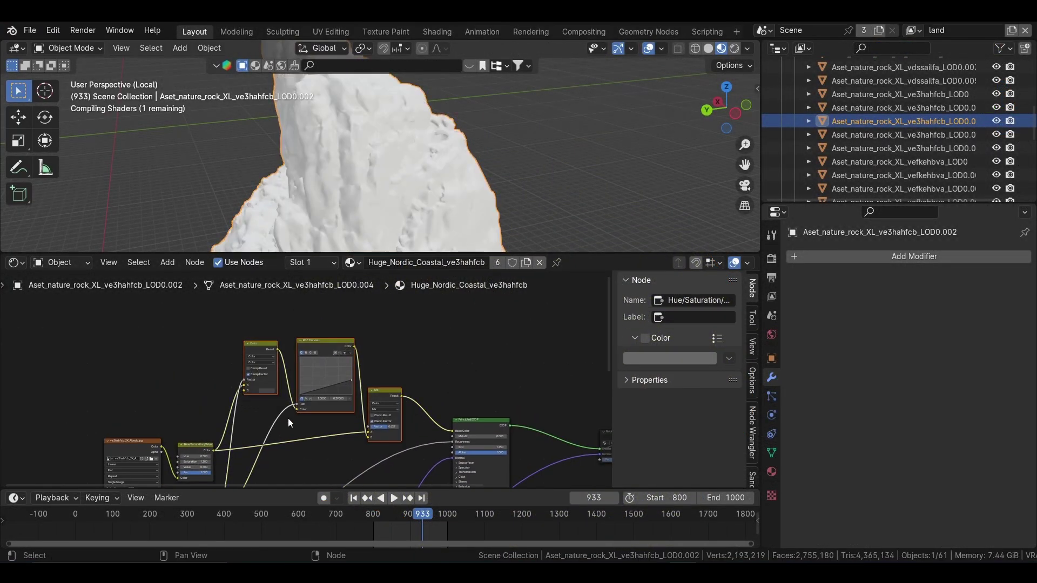
Preview the Albedo texture alone on the rock.
{"action": "middle_click_drag", "start_coordinate": [355, 436], "coordinate": [415, 365]}
{"action": "scroll", "coordinate": [404, 367], "scroll_direction": "up", "scroll_amount": 1}
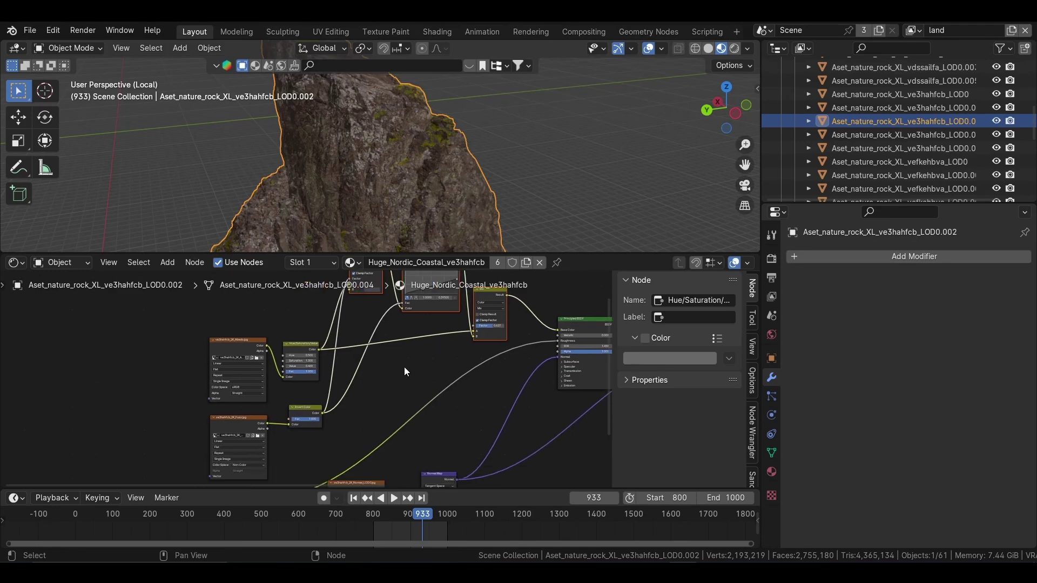
{"action": "scroll", "coordinate": [367, 406], "scroll_direction": "up", "scroll_amount": 1}
{"action": "scroll", "coordinate": [355, 412], "scroll_direction": "up", "scroll_amount": 1}
{"action": "scroll", "coordinate": [360, 412], "scroll_direction": "down", "scroll_amount": 2}
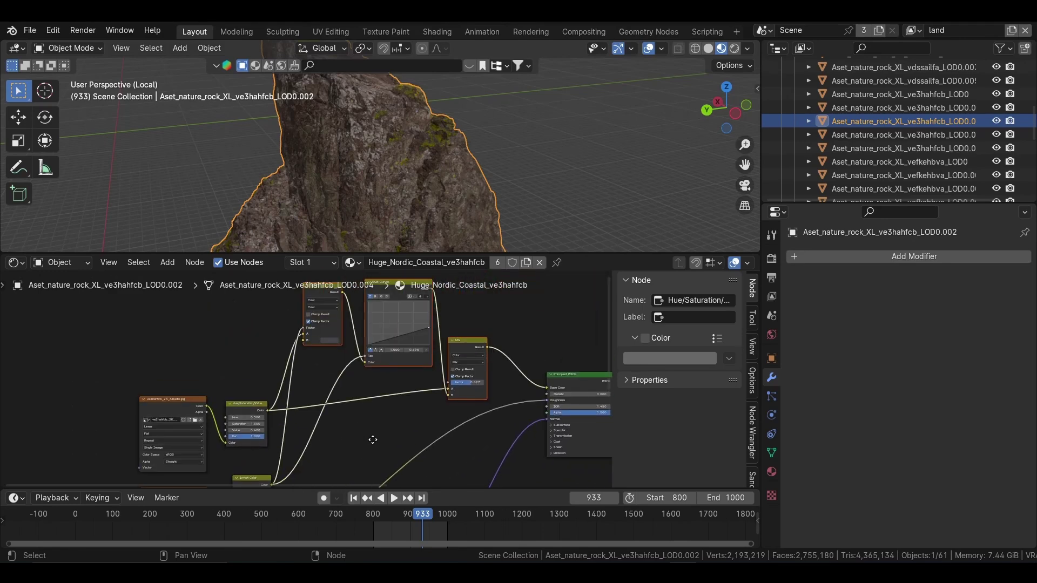
{"action": "scroll", "coordinate": [345, 415], "scroll_direction": "down", "scroll_amount": 1}
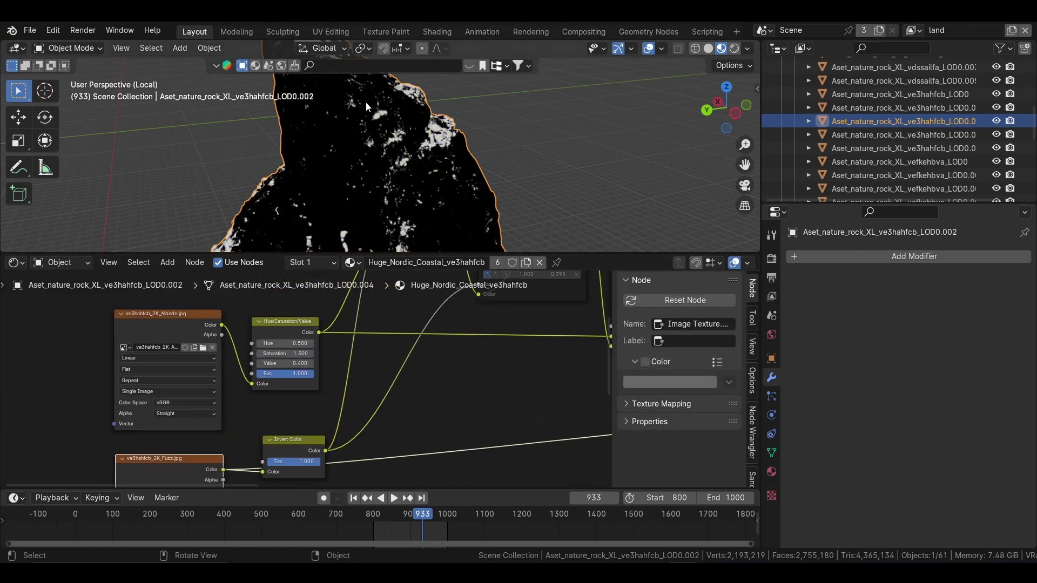
{"action": "middle_click_drag", "start_coordinate": [450, 328], "coordinate": [411, 336]}
{"action": "left_click", "coordinate": [124, 355], "text": "ctrl+shift"}
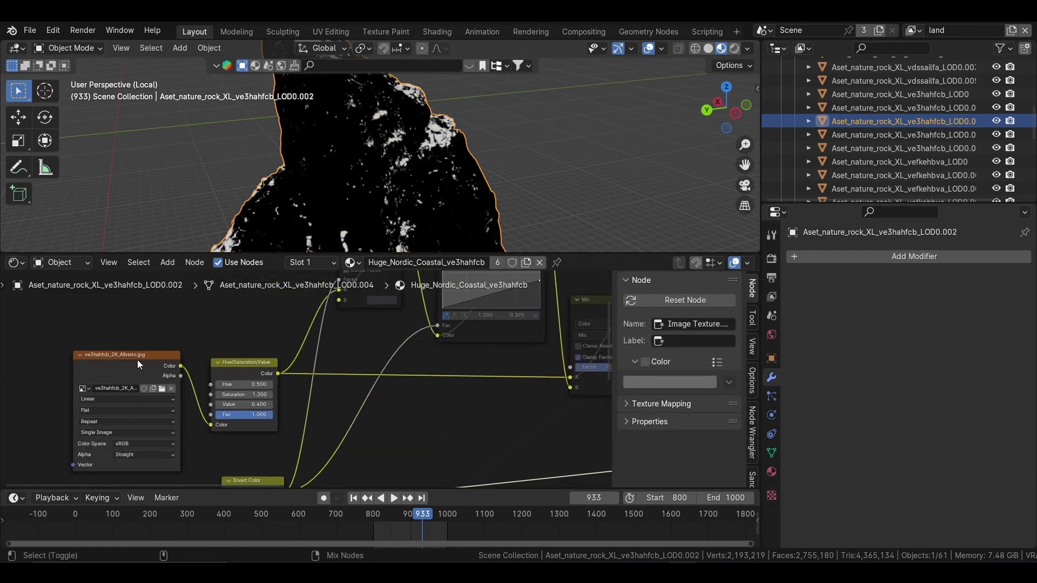
Preview the Fuzz texture mask alone on the rock and inspect it.
{"action": "scroll", "coordinate": [470, 139], "scroll_direction": "up", "scroll_amount": 3}
{"action": "scroll", "coordinate": [449, 164], "scroll_direction": "up", "scroll_amount": 3}
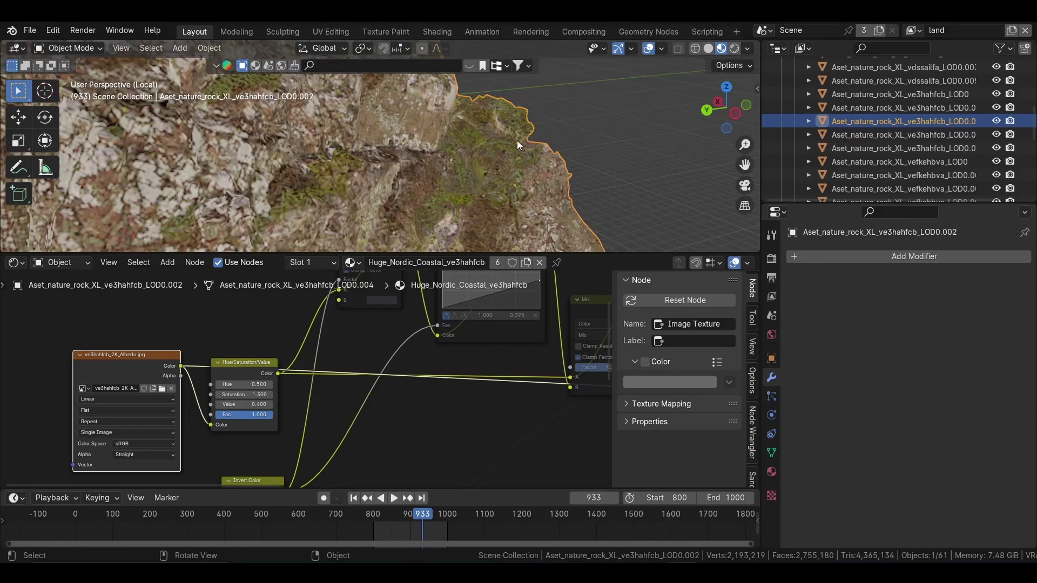
{"action": "scroll", "coordinate": [517, 140], "scroll_direction": "down", "scroll_amount": 3}
{"action": "scroll", "coordinate": [455, 181], "scroll_direction": "down", "scroll_amount": 3}
{"action": "middle_click_drag", "start_coordinate": [305, 411], "coordinate": [346, 322]}
{"action": "left_click", "coordinate": [201, 410], "text": "ctrl+shift"}
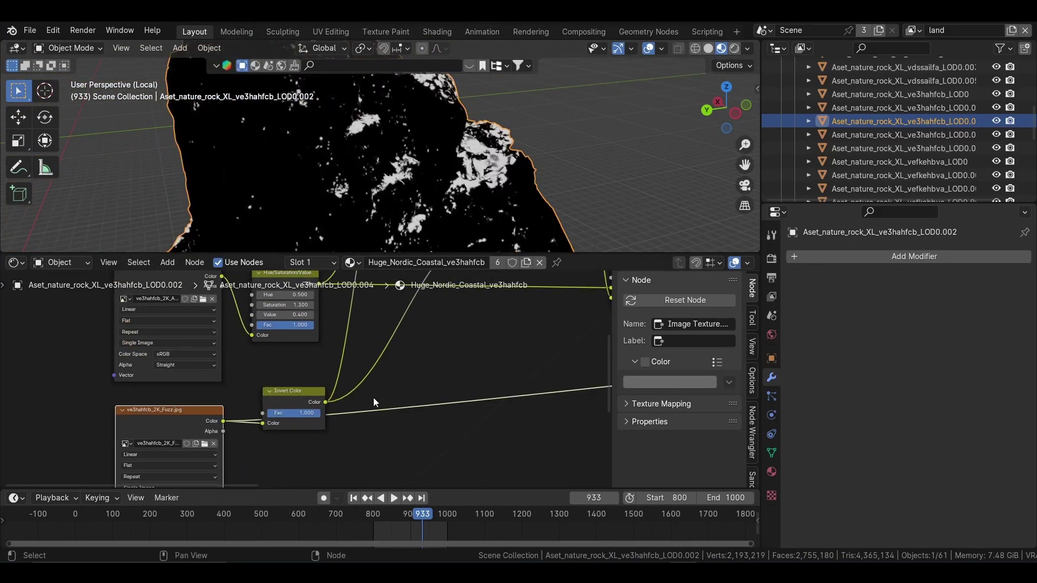
{"action": "middle_click_drag", "start_coordinate": [374, 397], "coordinate": [354, 416]}
{"action": "mouse_move", "coordinate": [394, 186]}
{"action": "middle_mouse_down"}
{"action": "mouse_move", "coordinate": [445, 168]}
{"action": "mouse_move", "coordinate": [300, 114]}
{"action": "middle_mouse_up"}
Restore the full Principled BSDF preview and drop NodeGroup.001 onto the BSDF→Output link.
{"action": "mouse_move", "coordinate": [378, 411]}
{"action": "middle_mouse_down"}
{"action": "mouse_move", "coordinate": [475, 324]}
{"action": "mouse_move", "coordinate": [265, 319]}
{"action": "middle_mouse_up"}
{"action": "left_click", "coordinate": [480, 313], "text": "ctrl+shift"}
{"action": "middle_click_drag", "start_coordinate": [379, 351], "coordinate": [200, 346]}
{"action": "mouse_move", "coordinate": [295, 330]}
{"action": "left_mouse_down"}
{"action": "mouse_move", "coordinate": [318, 440]}
{"action": "mouse_move", "coordinate": [297, 365]}
{"action": "left_mouse_up"}
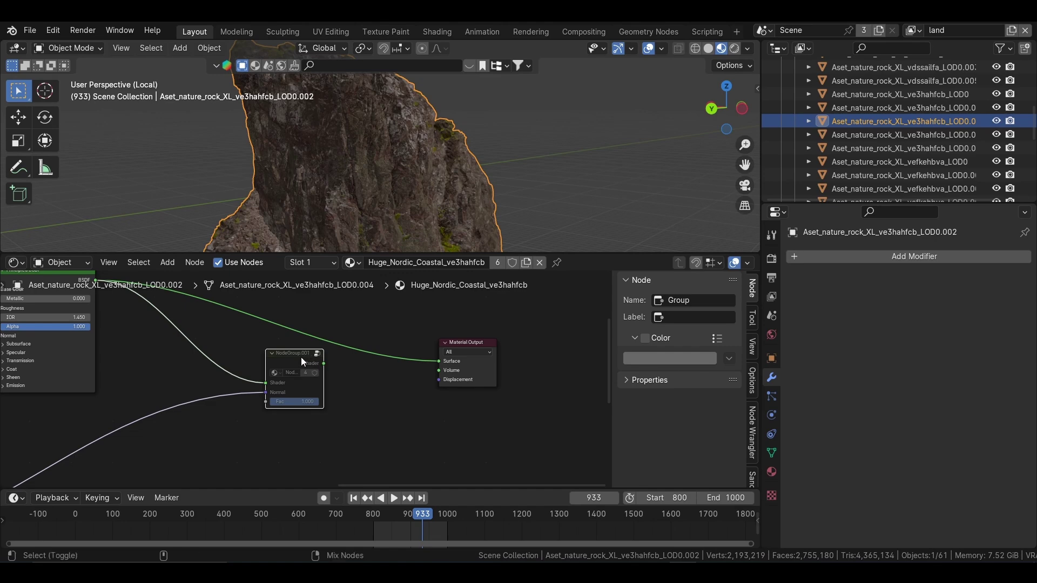
Confirm NodeGroup.001 before the Material Output and view the newly mossy rock.
{"action": "left_click", "coordinate": [302, 357], "text": "ctrl+shift"}
{"action": "middle_click_drag", "start_coordinate": [374, 384], "coordinate": [399, 374]}
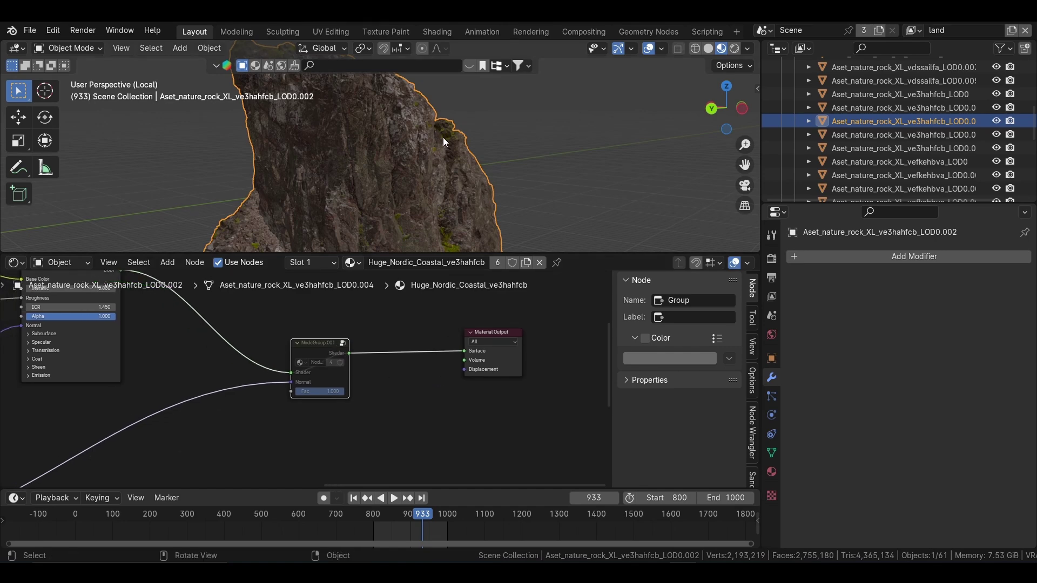
{"action": "middle_click_drag", "start_coordinate": [444, 141], "coordinate": [377, 166]}
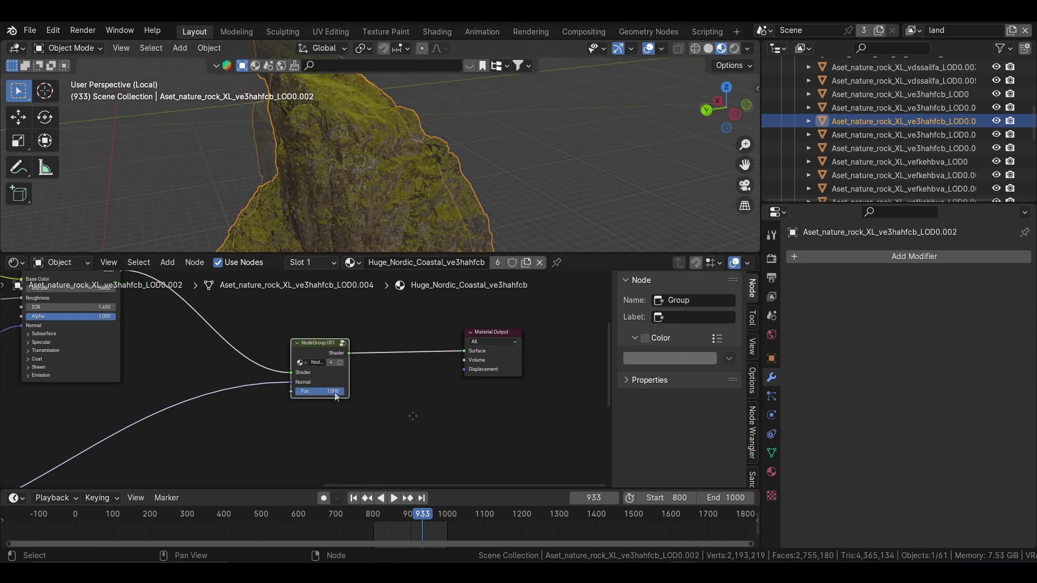
{"action": "scroll", "coordinate": [413, 415], "scroll_direction": "up", "scroll_amount": 3}
Inside NodeGroup.001, rearrange the upper nodes and the Group Input node.
{"action": "key", "text": "Tab"}
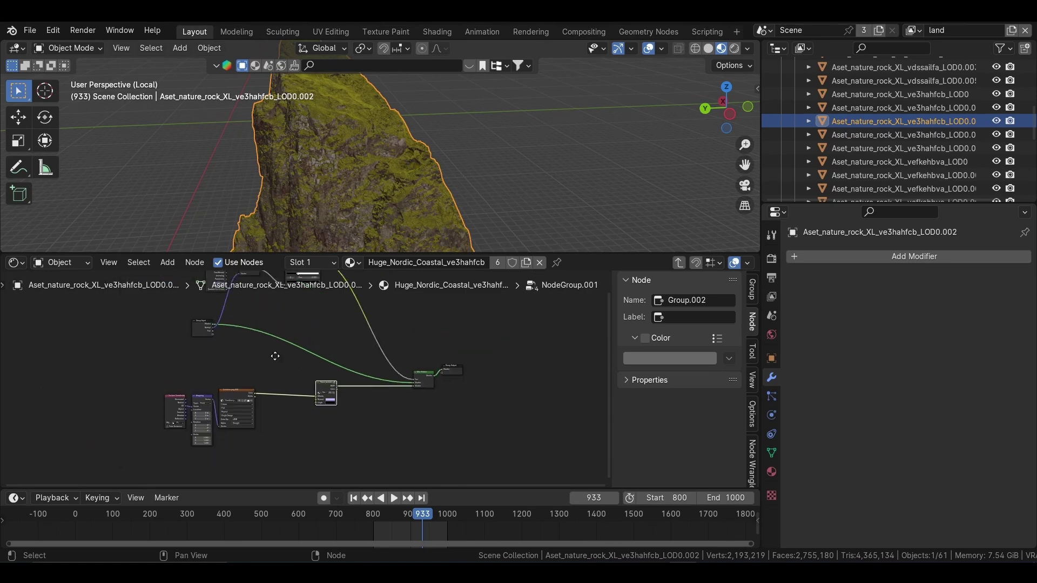
{"action": "middle_click_drag", "start_coordinate": [275, 356], "coordinate": [304, 394]}
{"action": "left_click_drag", "start_coordinate": [190, 319], "coordinate": [323, 378]}
{"action": "key", "text": "h"}
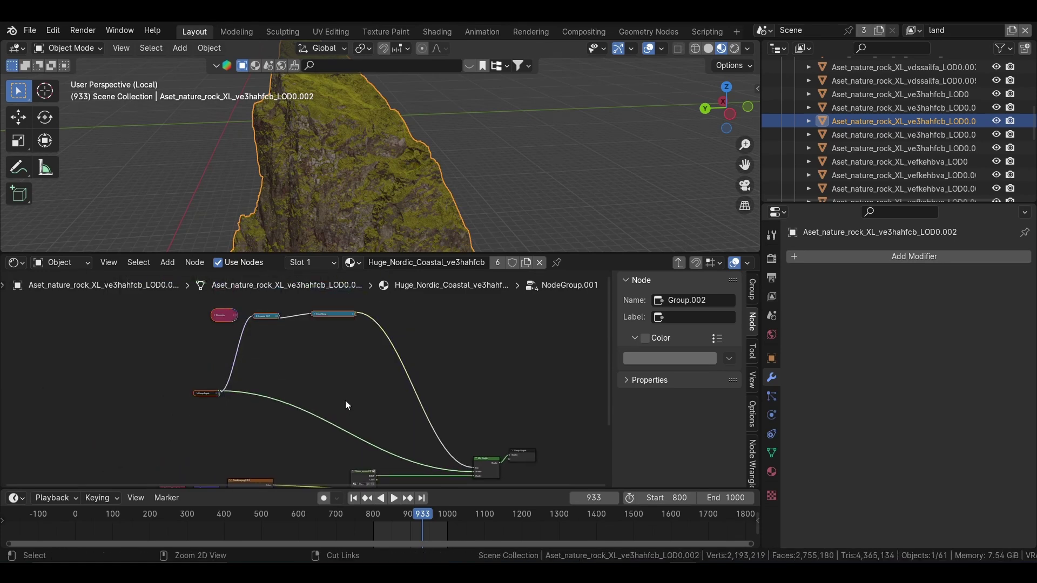
{"action": "key", "text": "h"}
{"action": "key", "text": "g"}
{"action": "left_click", "coordinate": [381, 396]}
{"action": "scroll", "coordinate": [358, 414], "scroll_direction": "up", "scroll_amount": 5}
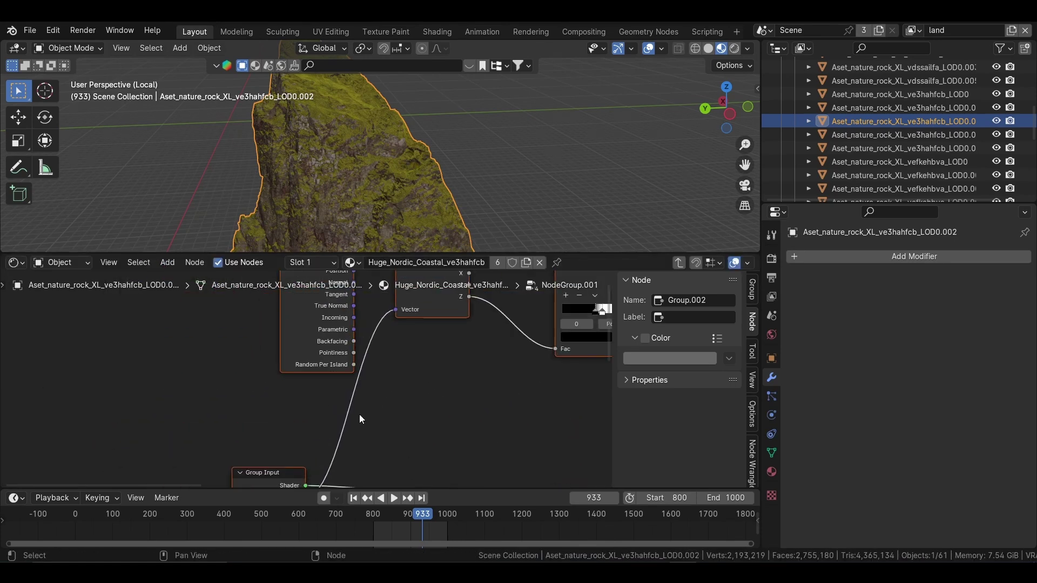
{"action": "left_click_drag", "start_coordinate": [262, 473], "coordinate": [232, 381]}
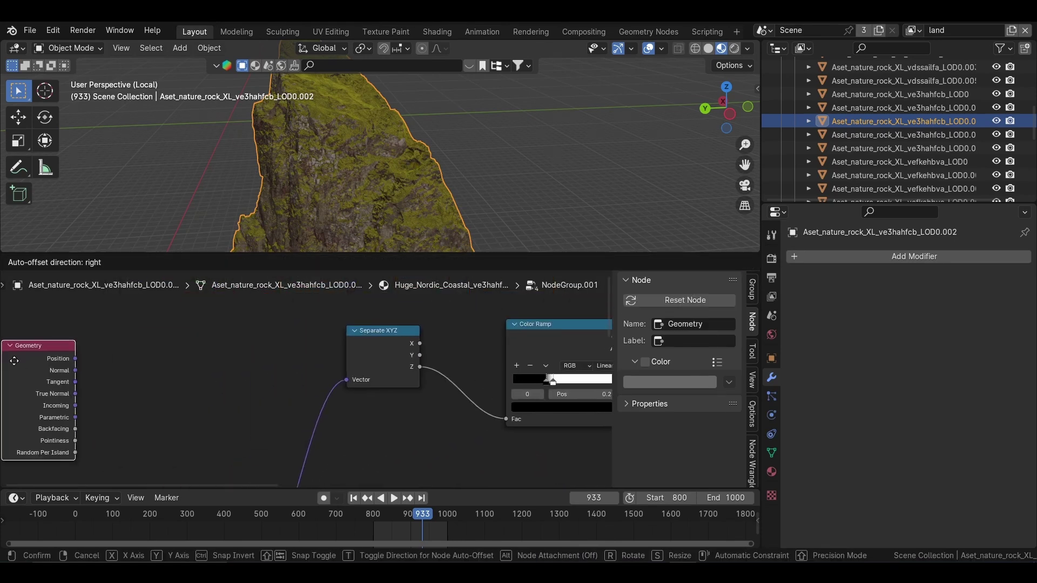
{"action": "left_click", "coordinate": [232, 382]}
Preview the group's Color Ramp slope mask and Grass_texture output on the rock.
{"action": "middle_click_drag", "start_coordinate": [421, 336], "coordinate": [351, 336]}
{"action": "left_click", "coordinate": [347, 329], "text": "ctrl+shift"}
{"action": "mouse_move", "coordinate": [335, 195]}
{"action": "middle_mouse_down"}
{"action": "mouse_move", "coordinate": [356, 229]}
{"action": "mouse_move", "coordinate": [378, 238]}
{"action": "middle_mouse_up"}
{"action": "middle_click_drag", "start_coordinate": [465, 401], "coordinate": [401, 370]}
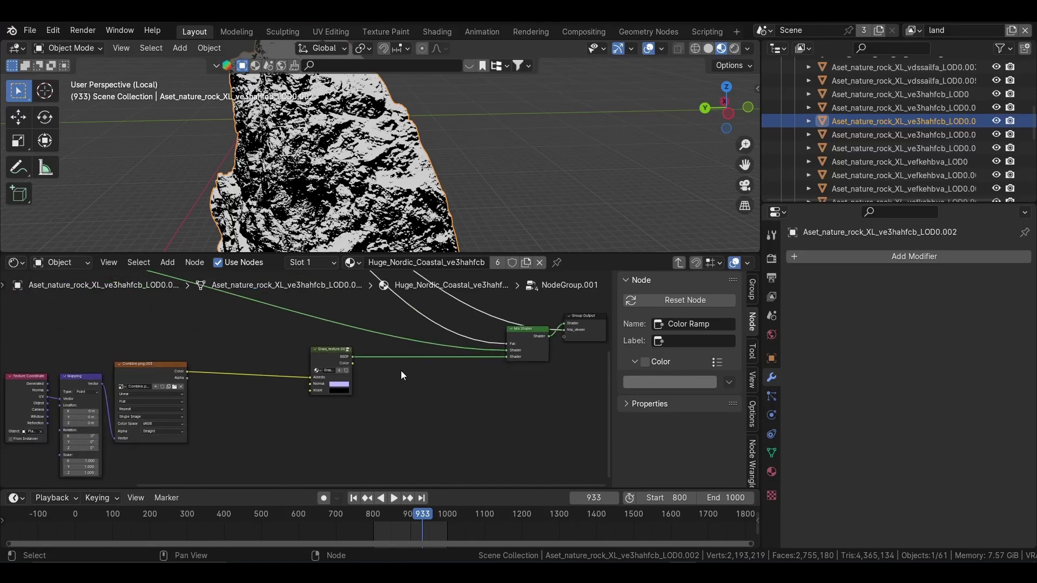
{"action": "scroll", "coordinate": [397, 367], "scroll_direction": "up", "scroll_amount": 4}
{"action": "left_click", "coordinate": [362, 319], "text": "ctrl+shift"}
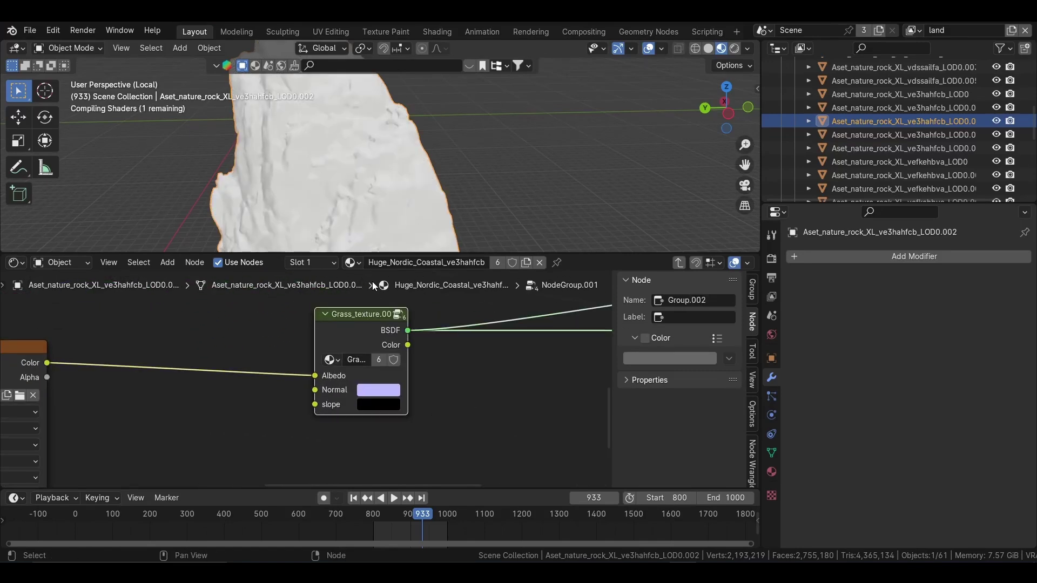
{"action": "mouse_move", "coordinate": [378, 184]}
{"action": "middle_mouse_down"}
{"action": "mouse_move", "coordinate": [355, 172]}
{"action": "mouse_move", "coordinate": [401, 158]}
{"action": "middle_mouse_up"}
Compare the rock's bare Principled BSDF with the NodeGroup.001 moss output.
{"action": "key", "text": "Tab"}
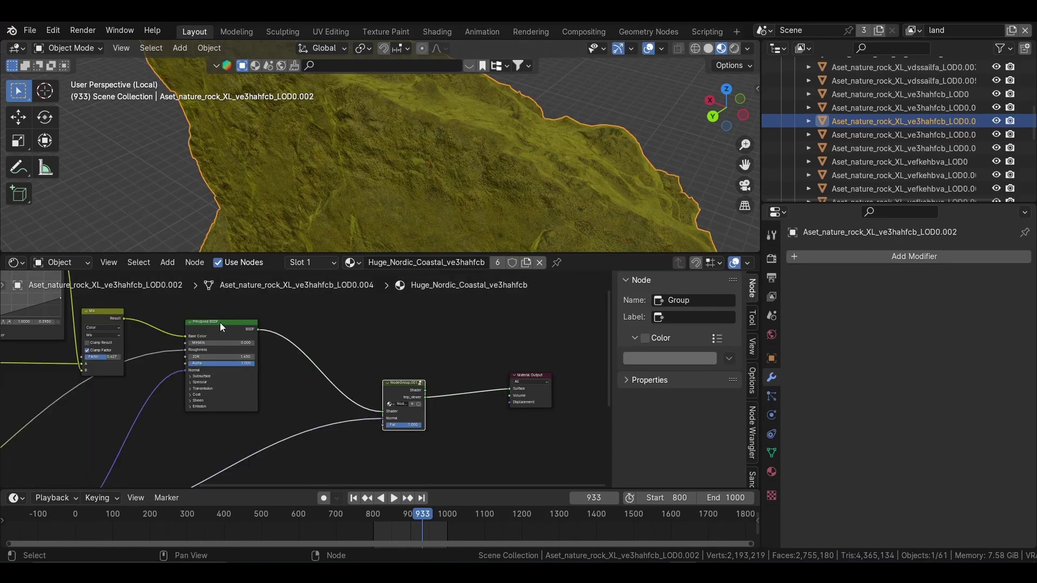
{"action": "left_click", "coordinate": [239, 326], "text": "ctrl+shift"}
{"action": "middle_click_drag", "start_coordinate": [426, 377], "coordinate": [362, 330]}
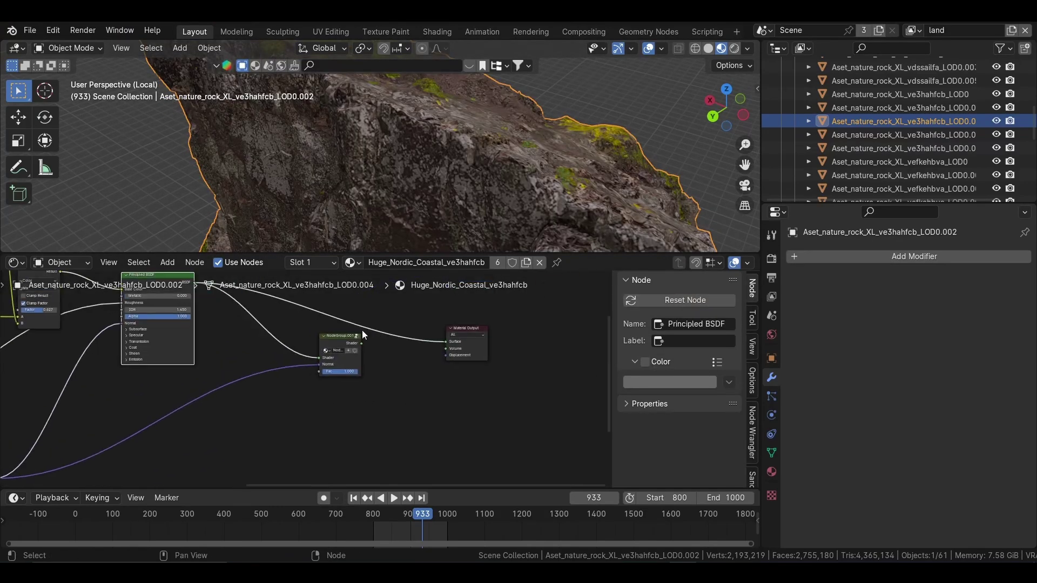
{"action": "left_click", "coordinate": [340, 337], "text": "ctrl+shift"}
{"action": "mouse_move", "coordinate": [379, 205]}
{"action": "middle_mouse_down"}
{"action": "mouse_move", "coordinate": [409, 158]}
{"action": "mouse_move", "coordinate": [336, 153]}
{"action": "mouse_move", "coordinate": [585, 220]}
{"action": "mouse_move", "coordinate": [437, 157]}
{"action": "mouse_move", "coordinate": [423, 115]}
{"action": "mouse_move", "coordinate": [478, 169]}
{"action": "mouse_move", "coordinate": [390, 133]}
{"action": "middle_mouse_up"}
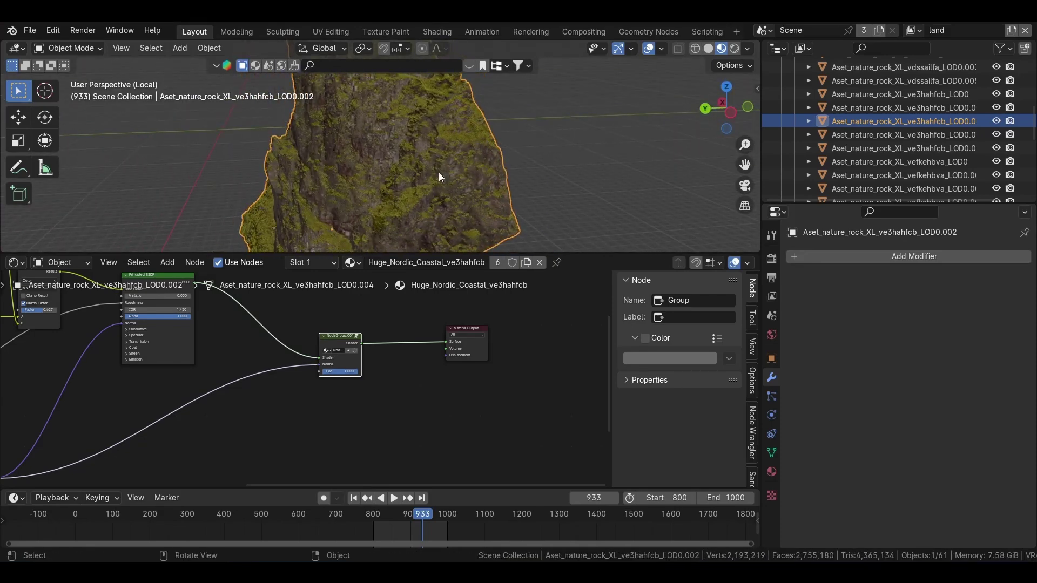
{"action": "middle_click_drag", "start_coordinate": [438, 177], "coordinate": [453, 179]}
{"action": "scroll", "coordinate": [465, 378], "scroll_direction": "up", "scroll_amount": 3}
Shift NodeGroup.001 up and left, then exit Local view to the full canyon.
{"action": "middle_click_drag", "start_coordinate": [466, 378], "coordinate": [352, 379]}
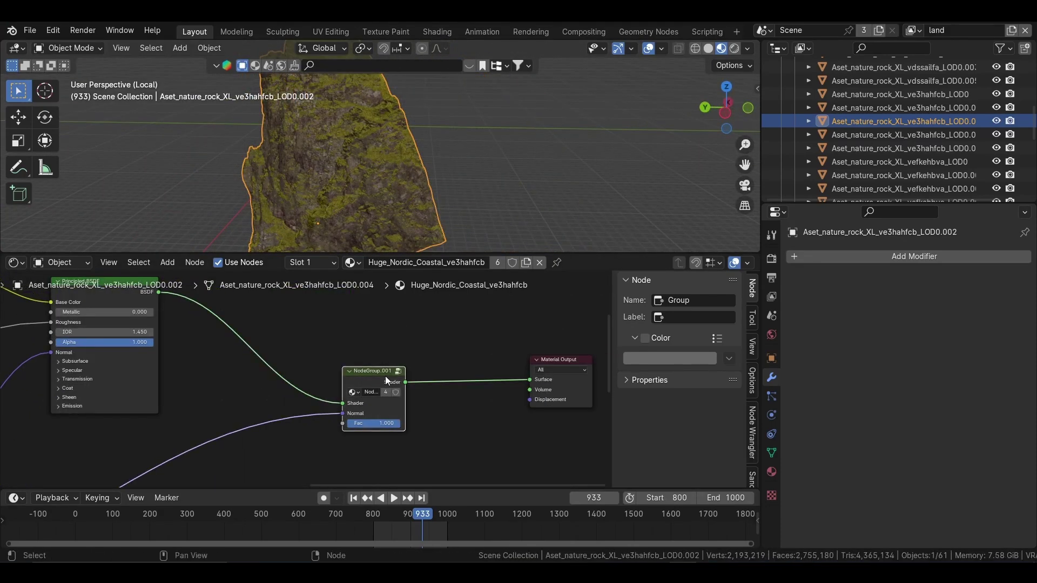
{"action": "left_click_drag", "start_coordinate": [372, 372], "coordinate": [352, 341]}
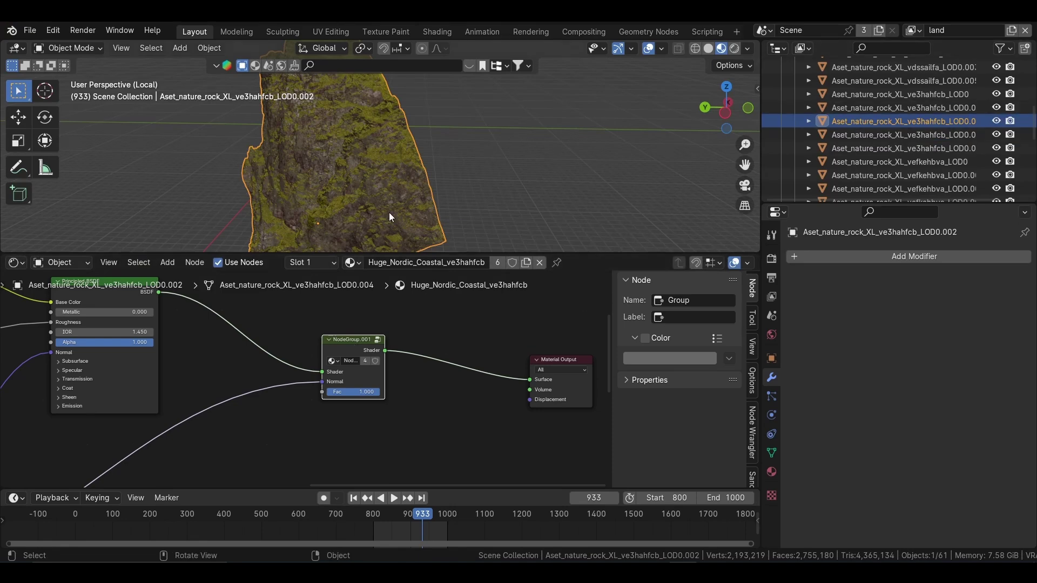
{"action": "key", "text": "KP_Divide"}
{"action": "middle_click_drag", "start_coordinate": [464, 149], "coordinate": [455, 174]}
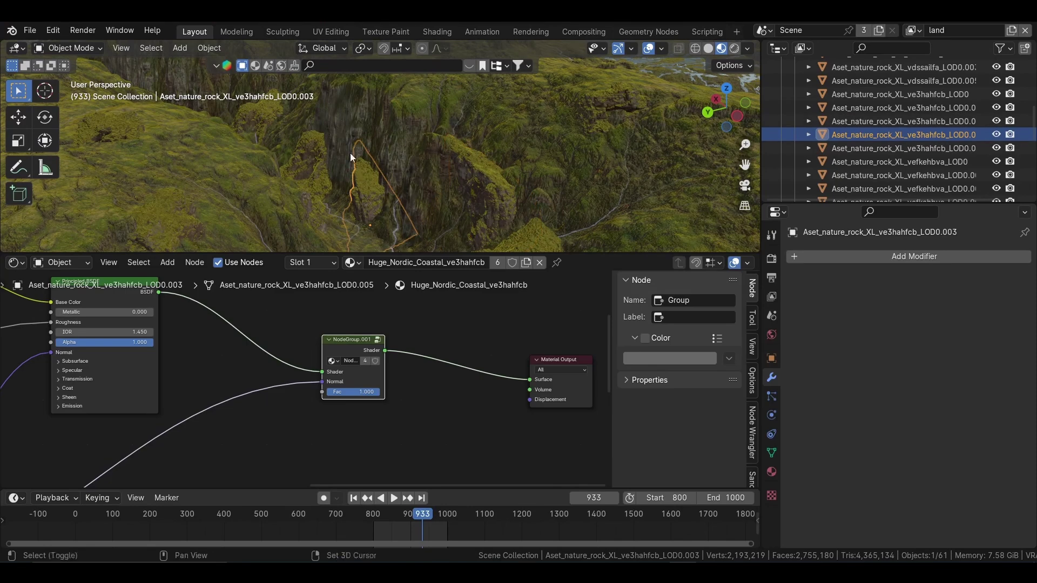
Select the vefkehbva rock and move its NodeGroup.001 toward the material output.
{"action": "middle_click_drag", "start_coordinate": [350, 154], "coordinate": [381, 186], "text": "shift"}
{"action": "left_click", "coordinate": [339, 167]}
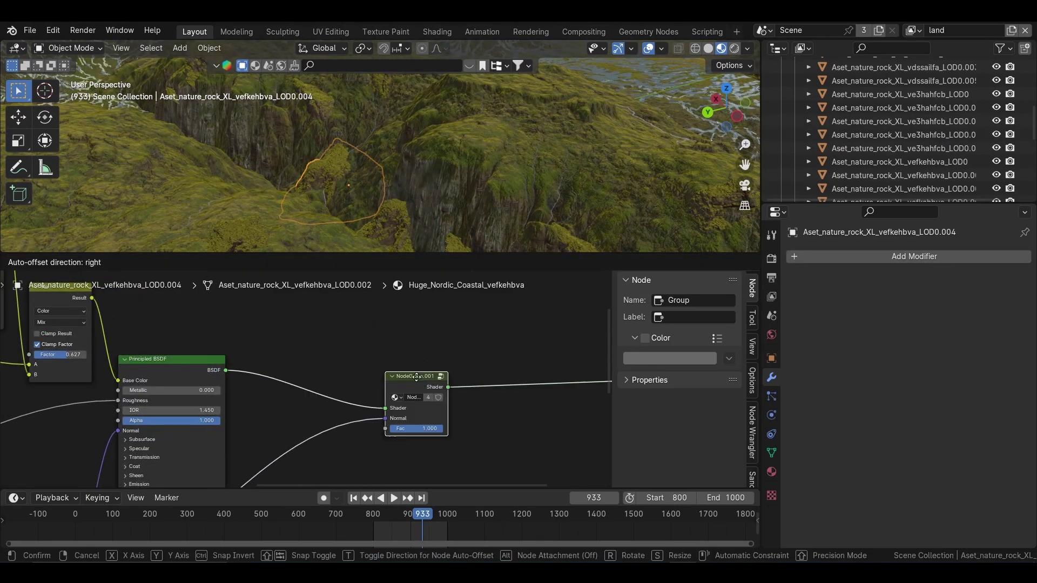
{"action": "middle_click_drag", "start_coordinate": [416, 378], "coordinate": [309, 316]}
{"action": "left_click_drag", "start_coordinate": [305, 302], "coordinate": [317, 359]}
{"action": "left_click", "coordinate": [318, 359]}
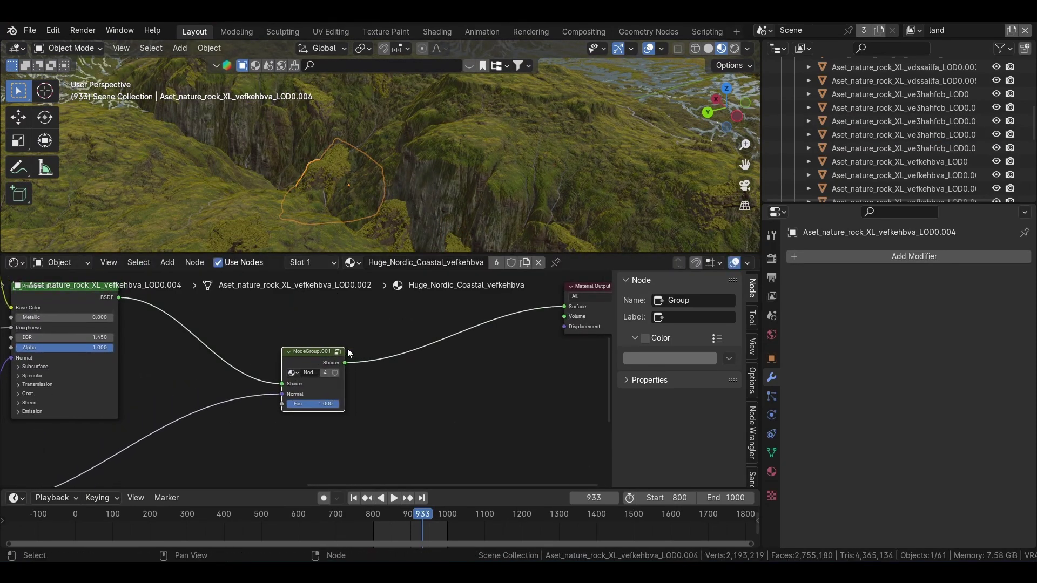
Inside NodeGroup.001, mute the Grass_texture link into the Mix Shader.
{"action": "key", "text": "Tab"}
{"action": "scroll", "coordinate": [318, 355], "scroll_direction": "up", "scroll_amount": 2, "text": "ctrl"}
{"action": "scroll", "coordinate": [317, 355], "scroll_direction": "up", "scroll_amount": 4, "text": "ctrl"}
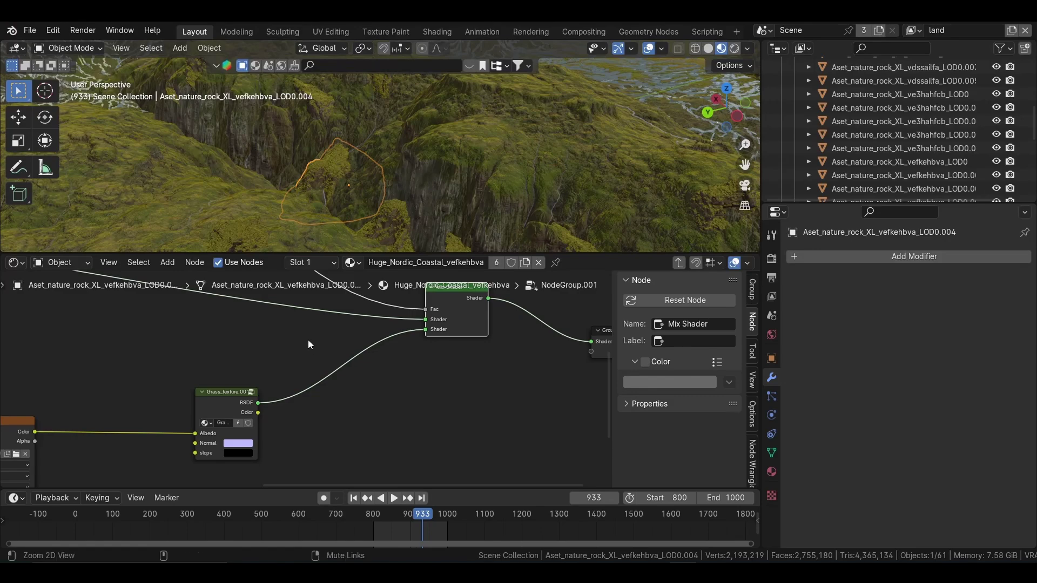
{"action": "right_click_drag", "start_coordinate": [308, 339], "coordinate": [379, 389], "text": "ctrl+alt"}
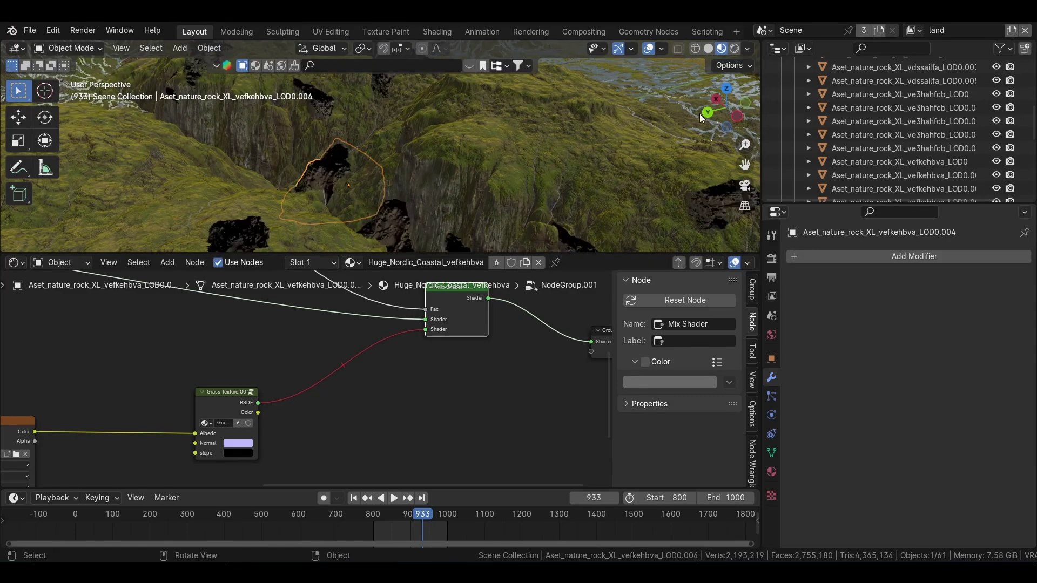
Select the vdssailfa cliff rock and orbit around it.
{"action": "middle_click_drag", "start_coordinate": [151, 171], "coordinate": [462, 118]}
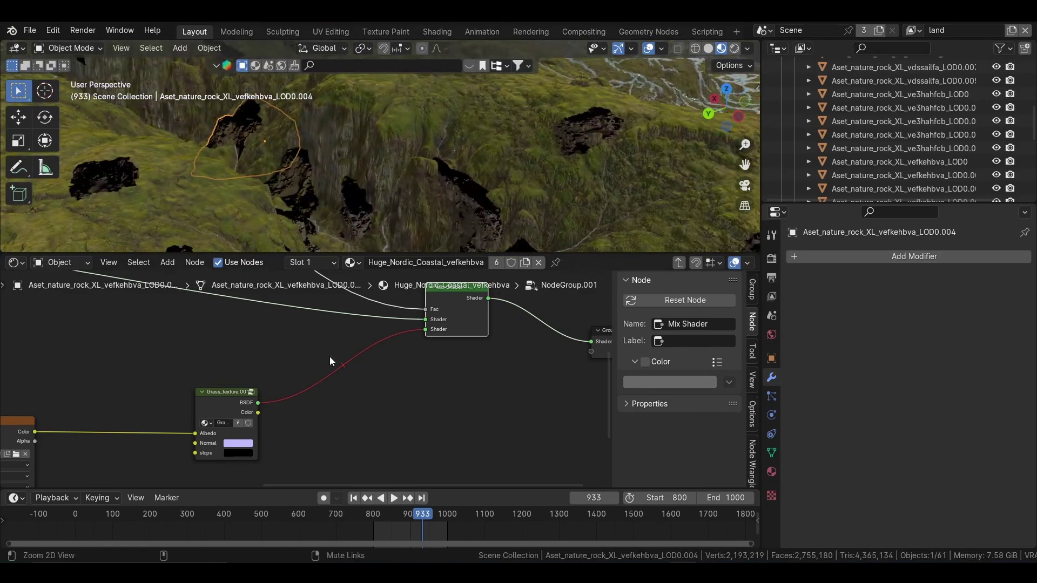
{"action": "left_click", "coordinate": [481, 157]}
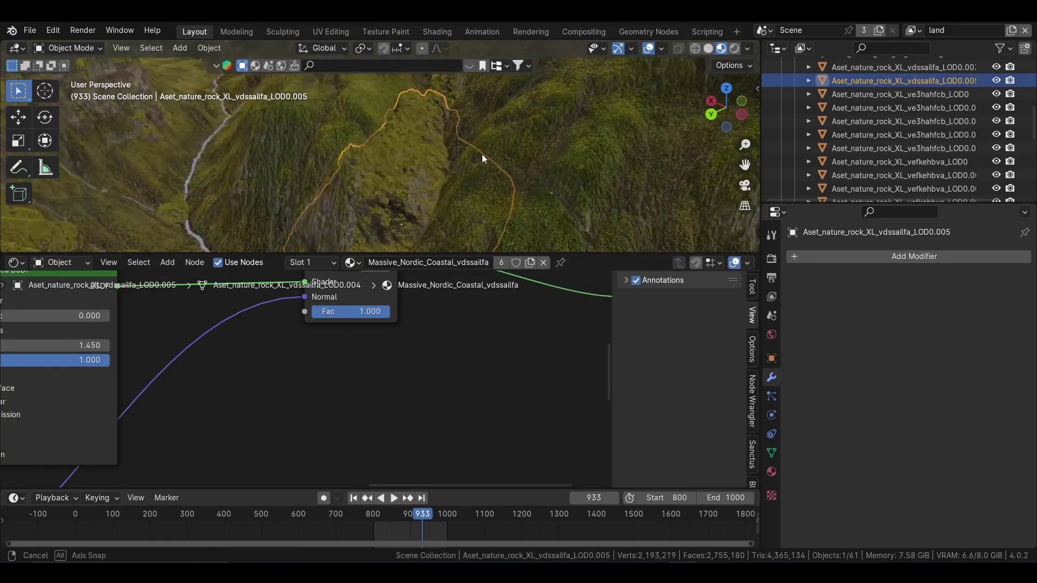
{"action": "mouse_move", "coordinate": [482, 154]}
{"action": "middle_mouse_down"}
{"action": "mouse_move", "coordinate": [474, 176]}
{"action": "mouse_move", "coordinate": [416, 157]}
{"action": "middle_mouse_up"}
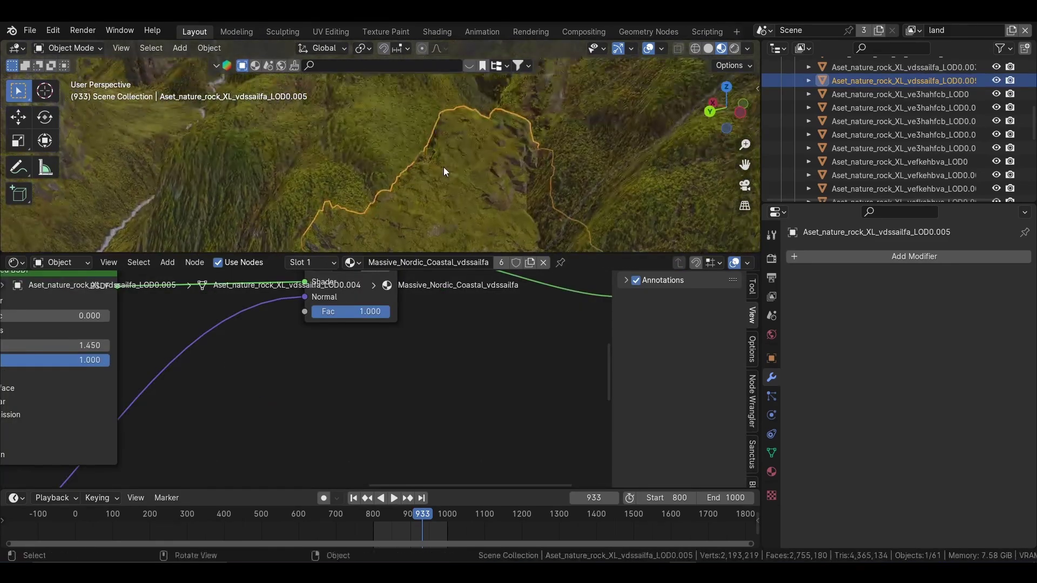
{"action": "mouse_move", "coordinate": [437, 162]}
{"action": "middle_mouse_down"}
{"action": "mouse_move", "coordinate": [473, 138]}
{"action": "mouse_move", "coordinate": [446, 172]}
{"action": "mouse_move", "coordinate": [469, 128]}
{"action": "middle_mouse_up"}
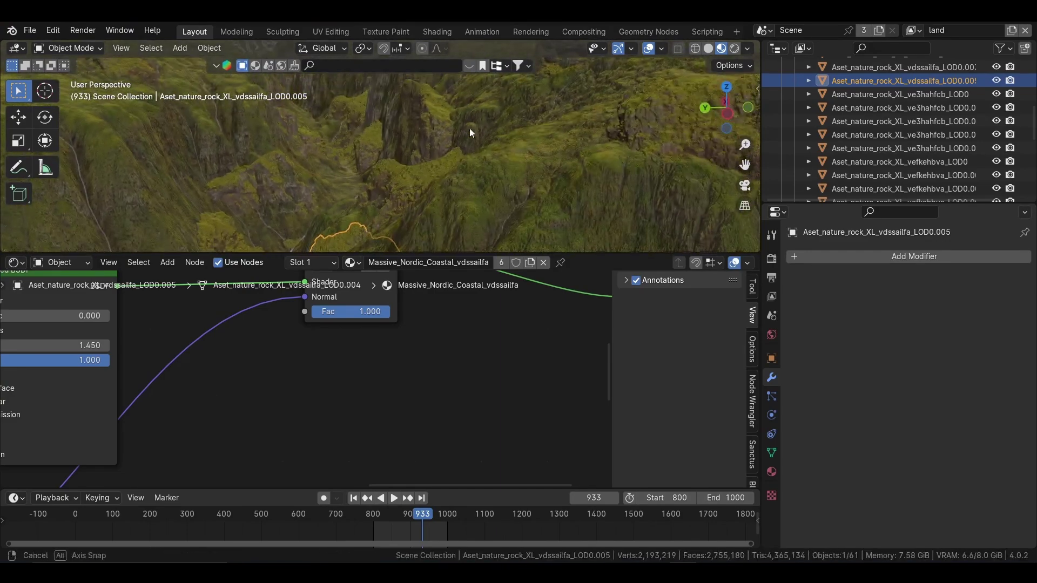
Switch the viewport to Rendered shading and pan across the canyon.
{"action": "left_click", "coordinate": [738, 49]}
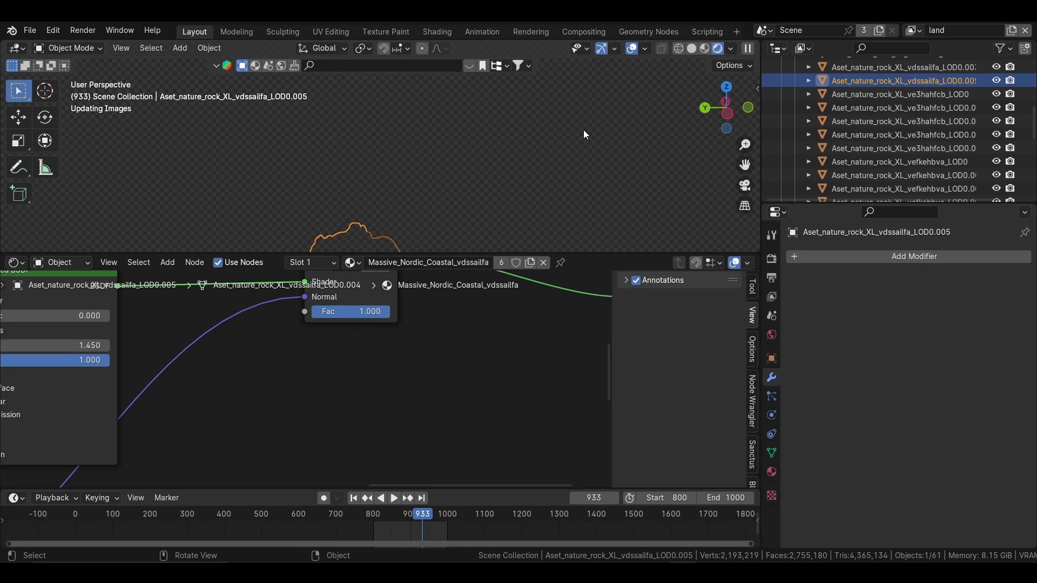
{"action": "middle_click_drag", "start_coordinate": [403, 161], "coordinate": [478, 176], "text": "shift"}
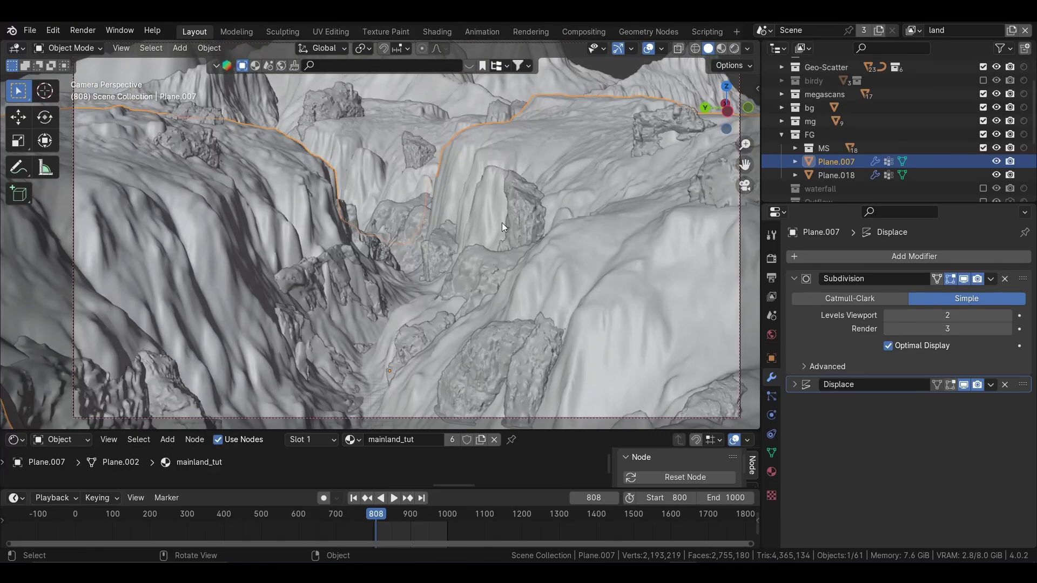
Isolate the stacked mossy boulders in local view and inspect them in Material Preview.
{"action": "mouse_move", "coordinate": [501, 223]}
{"action": "middle_mouse_down"}
{"action": "mouse_move", "coordinate": [504, 238]}
{"action": "mouse_move", "coordinate": [521, 194]}
{"action": "mouse_move", "coordinate": [466, 157]}
{"action": "mouse_move", "coordinate": [523, 255]}
{"action": "mouse_move", "coordinate": [517, 233]}
{"action": "mouse_move", "coordinate": [452, 221]}
{"action": "mouse_move", "coordinate": [385, 247]}
{"action": "mouse_move", "coordinate": [455, 229]}
{"action": "mouse_move", "coordinate": [385, 231]}
{"action": "mouse_move", "coordinate": [429, 247]}
{"action": "mouse_move", "coordinate": [439, 220]}
{"action": "mouse_move", "coordinate": [468, 259]}
{"action": "middle_mouse_up"}
{"action": "left_click", "coordinate": [425, 222]}
{"action": "mouse_move", "coordinate": [365, 144]}
{"action": "left_mouse_down"}
{"action": "mouse_move", "coordinate": [469, 362]}
{"action": "mouse_move", "coordinate": [474, 349]}
{"action": "left_mouse_up"}
{"action": "key", "text": "KP_Divide"}
{"action": "middle_click_drag", "start_coordinate": [473, 349], "coordinate": [469, 190]}
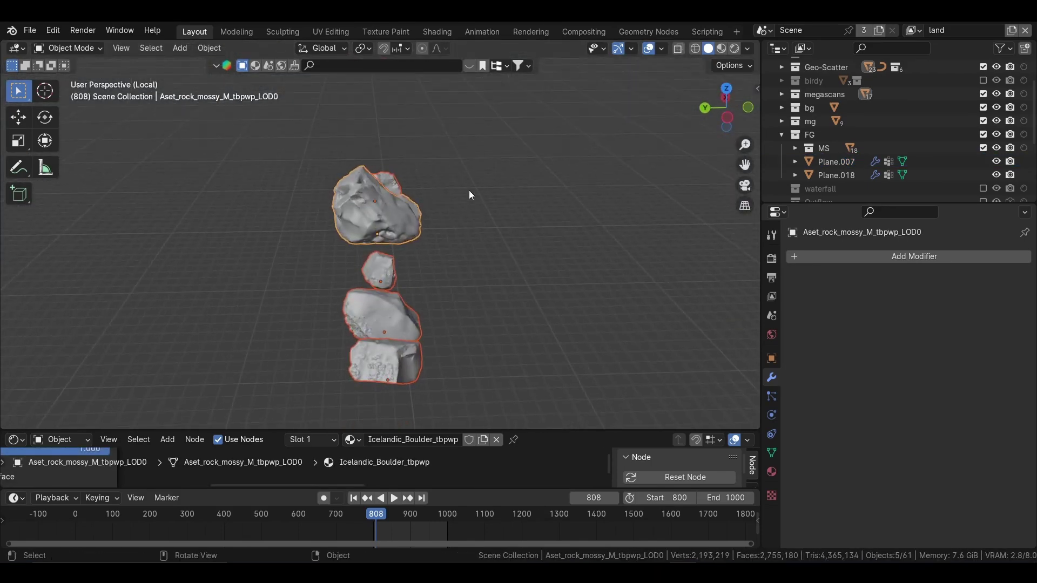
{"action": "left_click", "coordinate": [721, 48]}
{"action": "scroll", "coordinate": [543, 167], "scroll_direction": "up", "scroll_amount": 6}
{"action": "mouse_move", "coordinate": [447, 239]}
{"action": "middle_mouse_down"}
{"action": "mouse_move", "coordinate": [384, 246]}
{"action": "mouse_move", "coordinate": [497, 267]}
{"action": "mouse_move", "coordinate": [462, 250]}
{"action": "middle_mouse_up"}
{"action": "key", "text": "KP_Divide"}
Isolate the Plane.007 terrain and show the scatter systems in the N sidebar.
{"action": "mouse_move", "coordinate": [459, 213]}
{"action": "middle_mouse_down"}
{"action": "mouse_move", "coordinate": [471, 216]}
{"action": "mouse_move", "coordinate": [455, 242]}
{"action": "mouse_move", "coordinate": [443, 168]}
{"action": "mouse_move", "coordinate": [429, 215]}
{"action": "mouse_move", "coordinate": [449, 255]}
{"action": "mouse_move", "coordinate": [506, 223]}
{"action": "mouse_move", "coordinate": [481, 249]}
{"action": "mouse_move", "coordinate": [482, 168]}
{"action": "mouse_move", "coordinate": [622, 248]}
{"action": "mouse_move", "coordinate": [562, 261]}
{"action": "middle_mouse_up"}
{"action": "left_click", "coordinate": [439, 183]}
{"action": "key", "text": "KP_Divide"}
{"action": "scroll", "coordinate": [479, 222], "scroll_direction": "up", "scroll_amount": 5}
{"action": "key", "text": "n"}
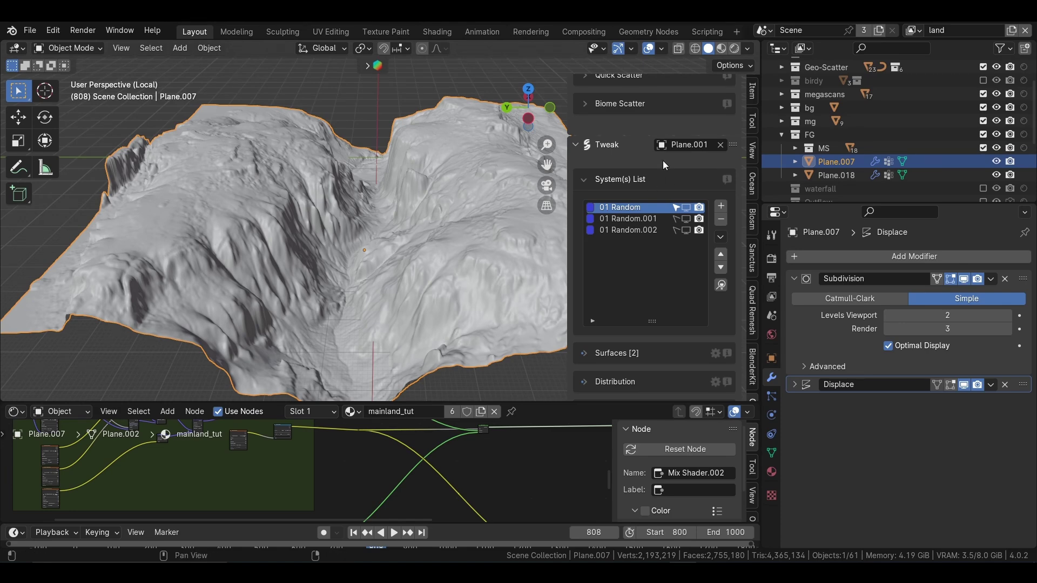
Show 01 Random's scatter in the full scene and hide the mg, bg, megascans and MS collections.
{"action": "left_click", "coordinate": [686, 208]}
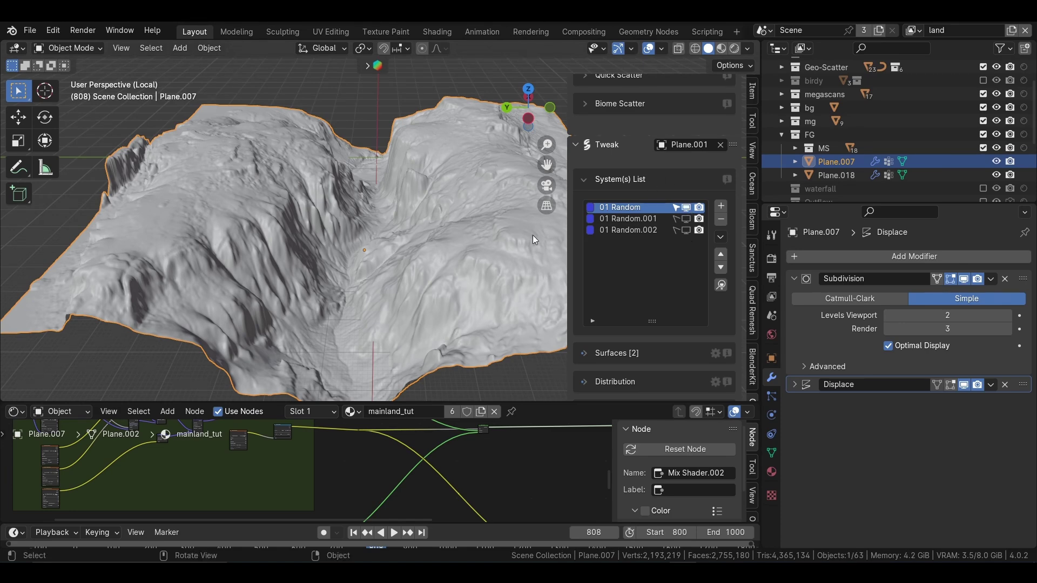
{"action": "key", "text": "KP_Divide"}
{"action": "mouse_move", "coordinate": [533, 235]}
{"action": "middle_mouse_down", "text": "ctrl"}
{"action": "mouse_move", "coordinate": [462, 234]}
{"action": "mouse_move", "coordinate": [470, 230]}
{"action": "middle_mouse_up", "text": "ctrl"}
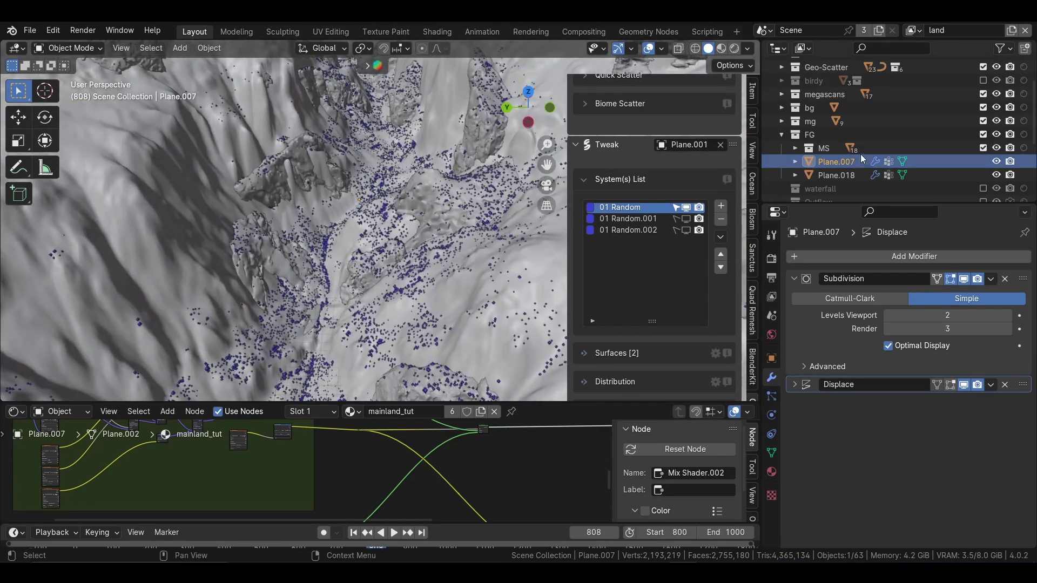
{"action": "left_click", "coordinate": [997, 120]}
{"action": "left_click", "coordinate": [999, 95]}
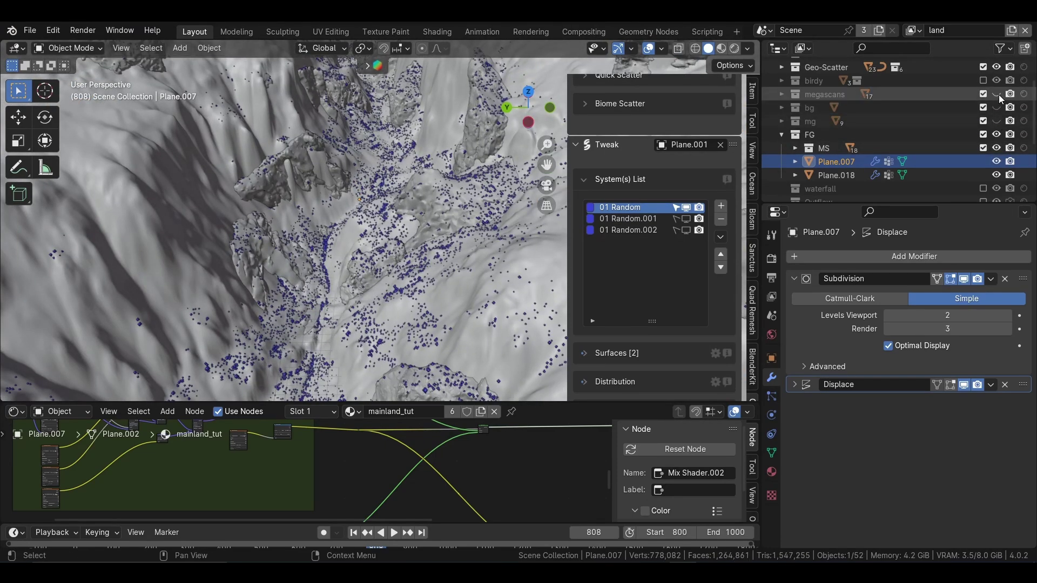
{"action": "left_click", "coordinate": [998, 147]}
{"action": "scroll", "coordinate": [394, 189], "scroll_direction": "down", "scroll_amount": 5}
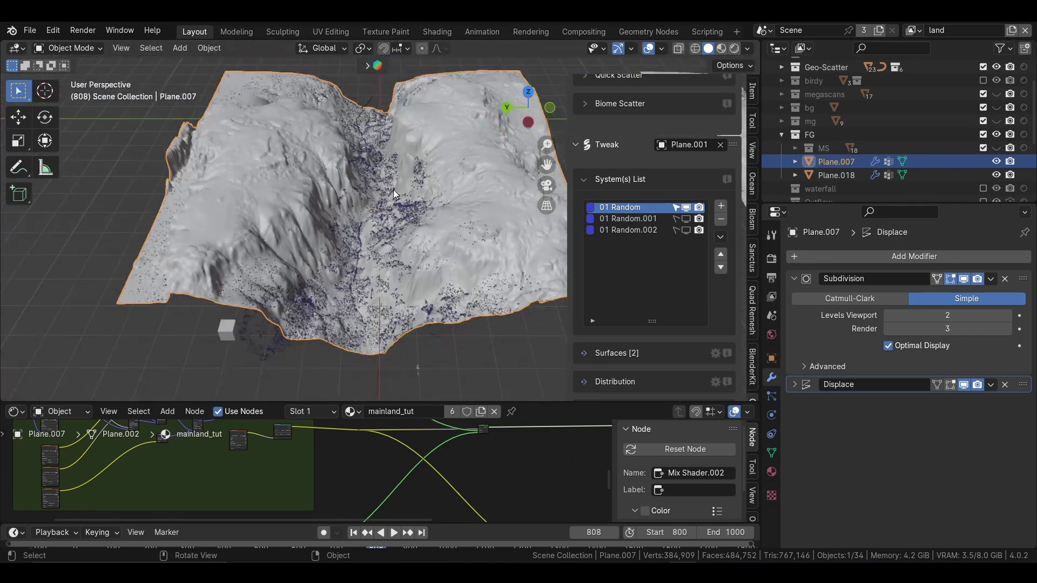
{"action": "scroll", "coordinate": [406, 187], "scroll_direction": "down", "scroll_amount": 3}
{"action": "scroll", "coordinate": [400, 192], "scroll_direction": "down", "scroll_amount": 1}
{"action": "scroll", "coordinate": [400, 192], "scroll_direction": "up", "scroll_amount": 5}
{"action": "scroll", "coordinate": [421, 210], "scroll_direction": "up", "scroll_amount": 2}
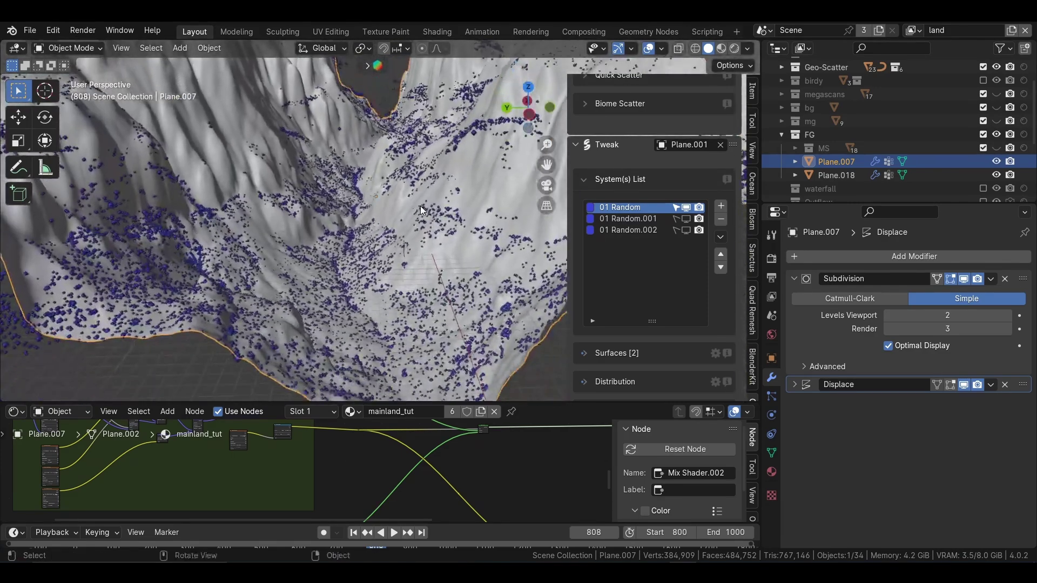
{"action": "middle_click_drag", "start_coordinate": [421, 206], "coordinate": [426, 216]}
Toggle 01 Random, 01 Random.001 and 01 Random.002 until all three scatters display.
{"action": "left_click", "coordinate": [687, 215]}
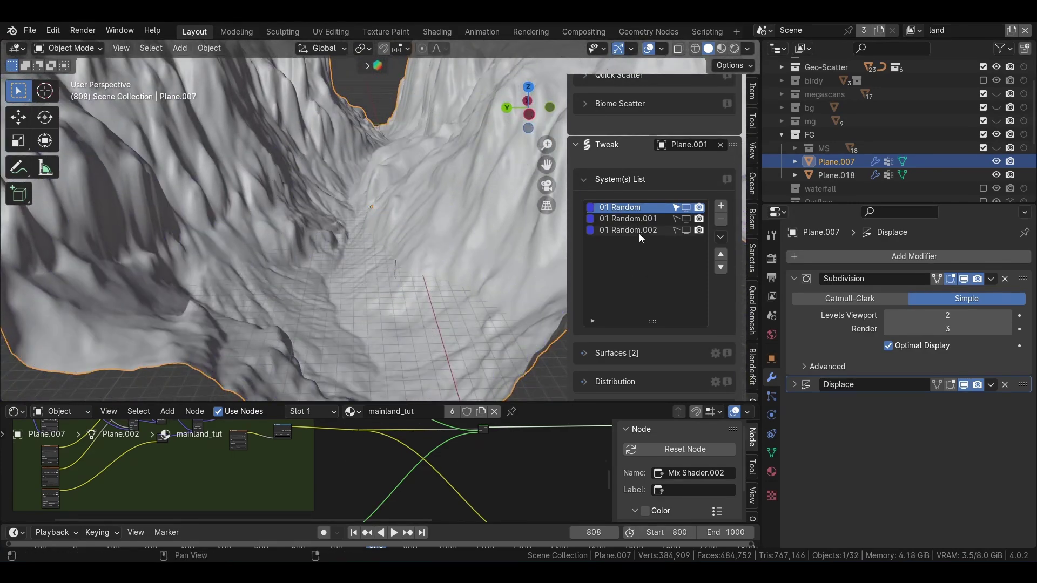
{"action": "left_click", "coordinate": [686, 207]}
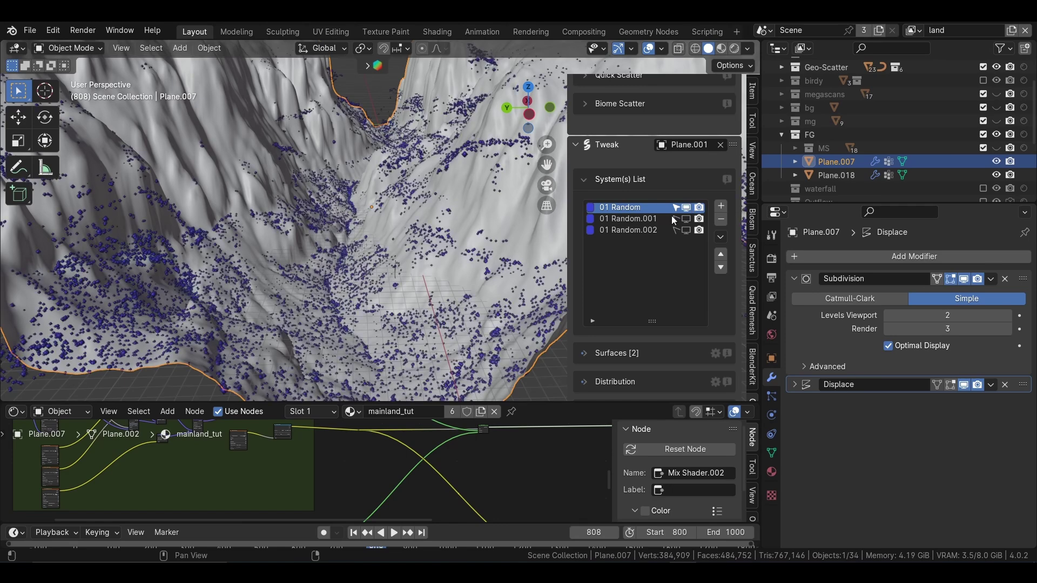
{"action": "middle_click_drag", "start_coordinate": [457, 211], "coordinate": [446, 206]}
{"action": "left_click", "coordinate": [686, 209]}
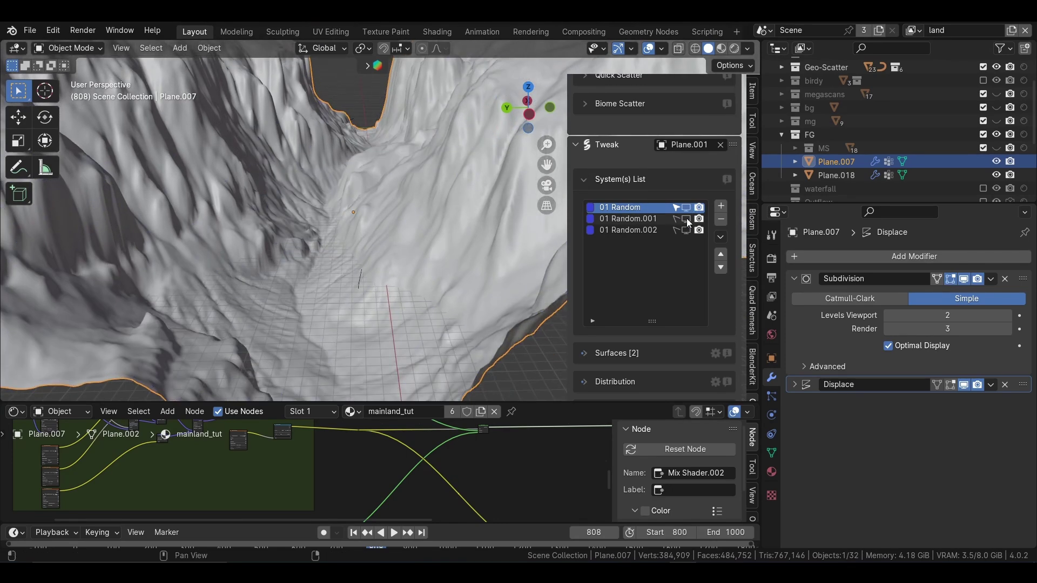
{"action": "left_click", "coordinate": [686, 219]}
{"action": "mouse_move", "coordinate": [389, 143]}
{"action": "middle_mouse_down"}
{"action": "mouse_move", "coordinate": [322, 257]}
{"action": "mouse_move", "coordinate": [453, 153]}
{"action": "middle_mouse_up"}
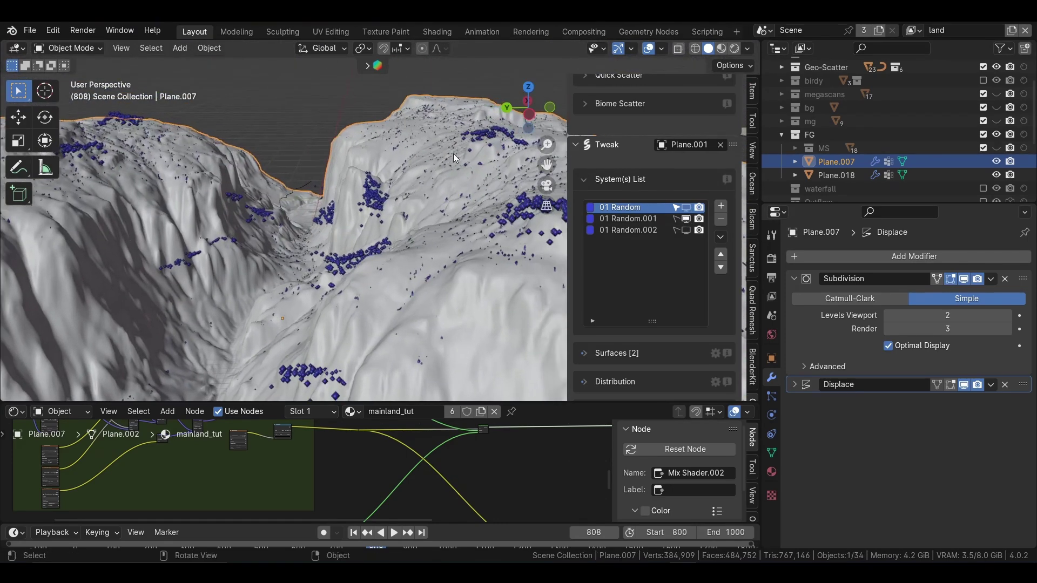
{"action": "left_click", "coordinate": [686, 219]}
{"action": "middle_click_drag", "start_coordinate": [336, 264], "coordinate": [420, 208]}
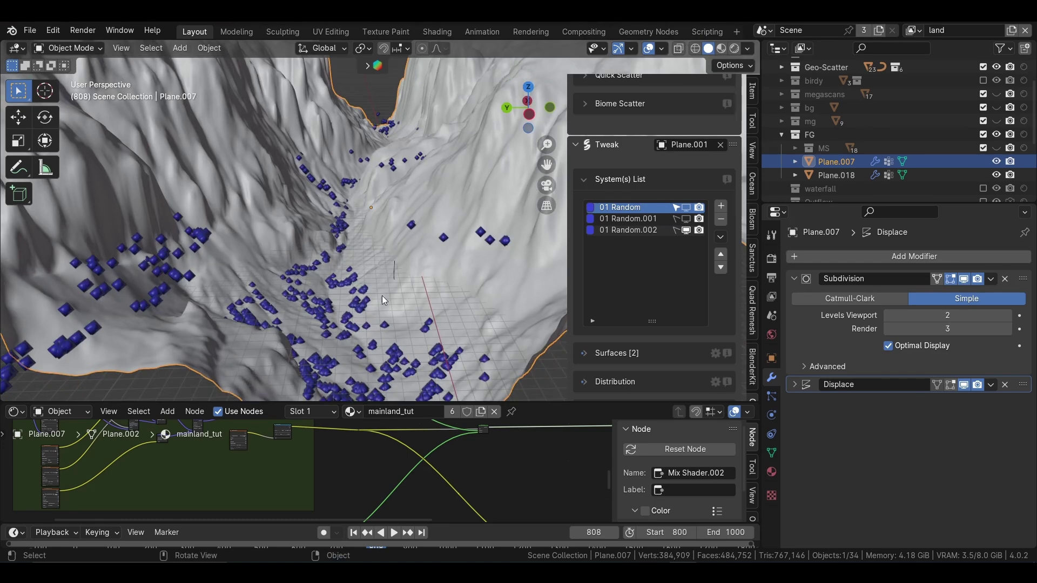
{"action": "left_click", "coordinate": [686, 219]}
{"action": "middle_click_drag", "start_coordinate": [487, 241], "coordinate": [448, 246]}
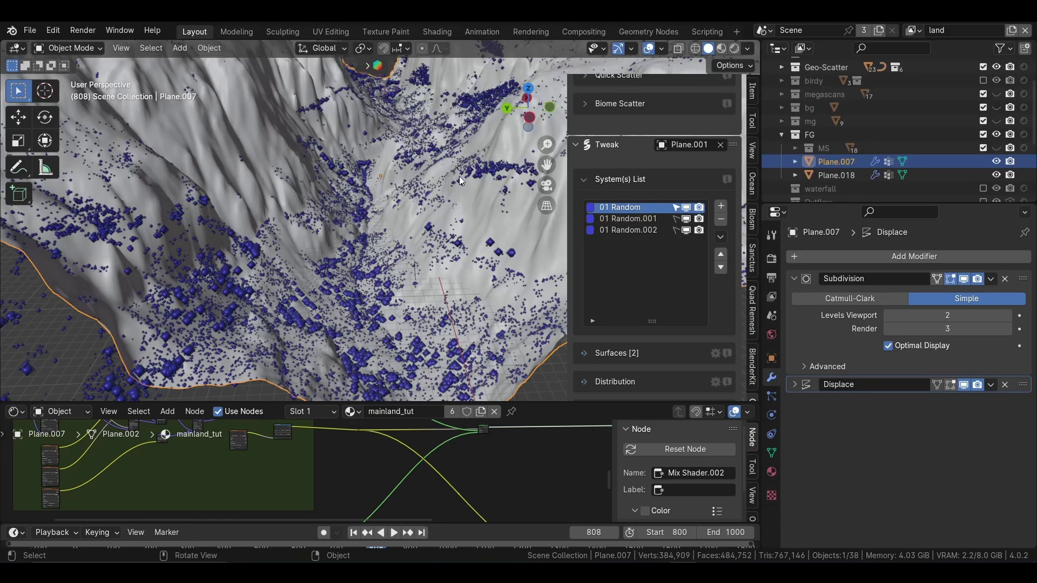
{"action": "scroll", "coordinate": [448, 187], "scroll_direction": "down", "scroll_amount": 5}
{"action": "middle_click_drag", "start_coordinate": [448, 187], "coordinate": [324, 113]}
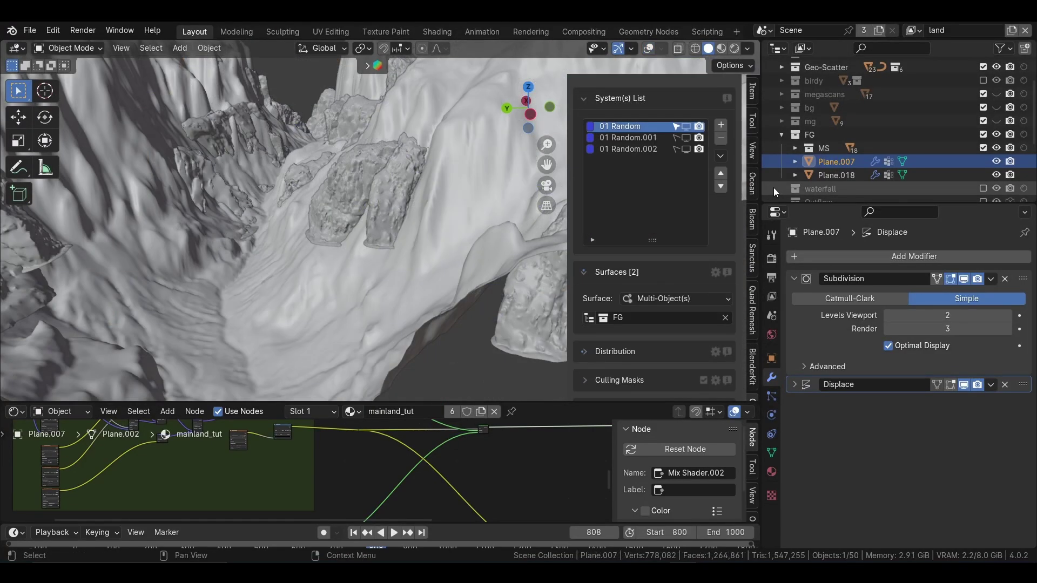
Include the waterfall collection and isolate the Waterfall.001 ribbon.
{"action": "left_click", "coordinate": [783, 134]}
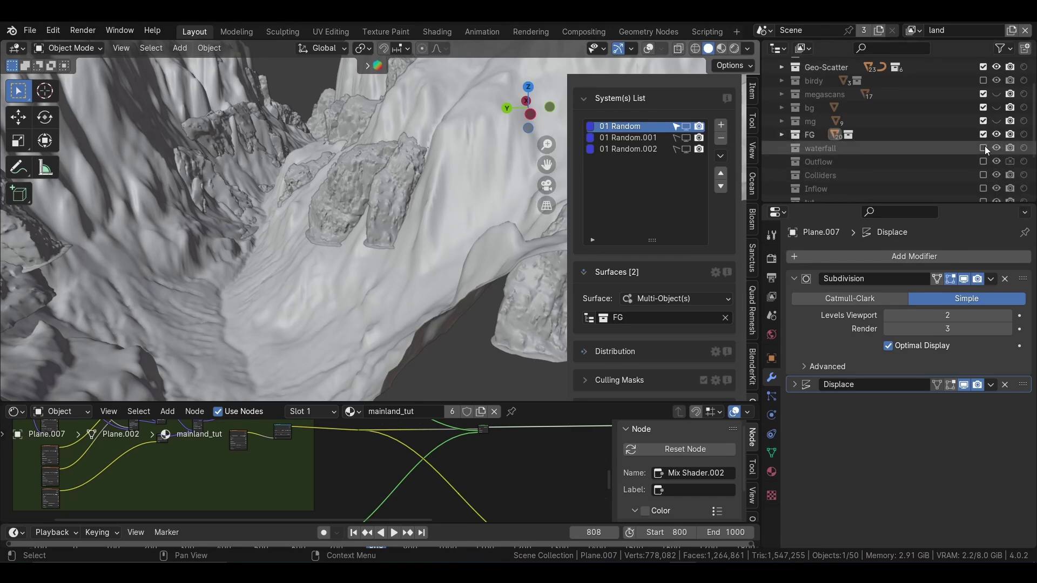
{"action": "left_click", "coordinate": [983, 148]}
{"action": "mouse_move", "coordinate": [390, 157]}
{"action": "middle_mouse_down"}
{"action": "mouse_move", "coordinate": [387, 211]}
{"action": "mouse_move", "coordinate": [437, 201]}
{"action": "mouse_move", "coordinate": [423, 211]}
{"action": "mouse_move", "coordinate": [453, 216]}
{"action": "middle_mouse_up"}
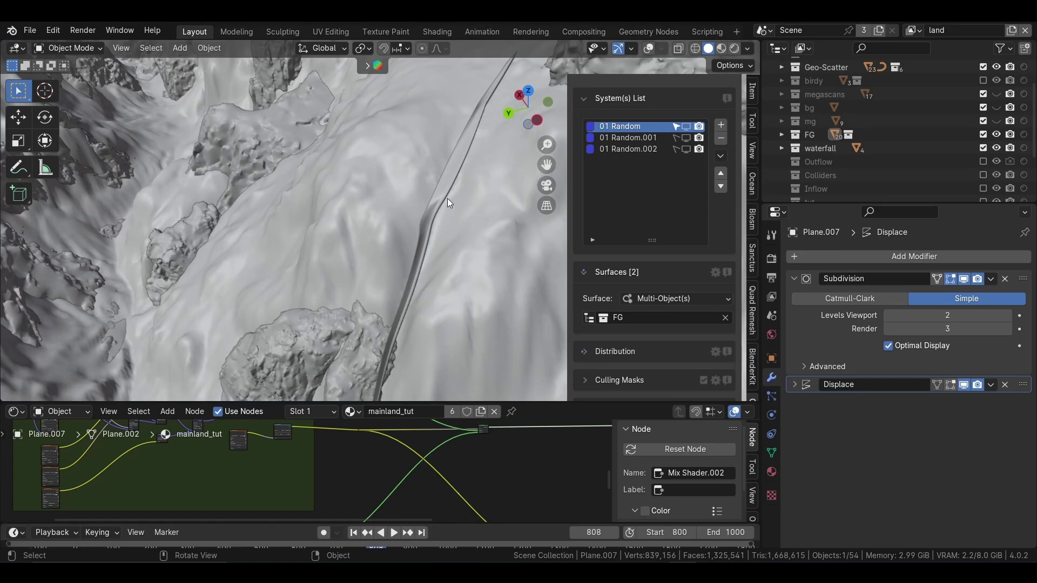
{"action": "left_click", "coordinate": [446, 196]}
{"action": "key", "text": "KP_Divide"}
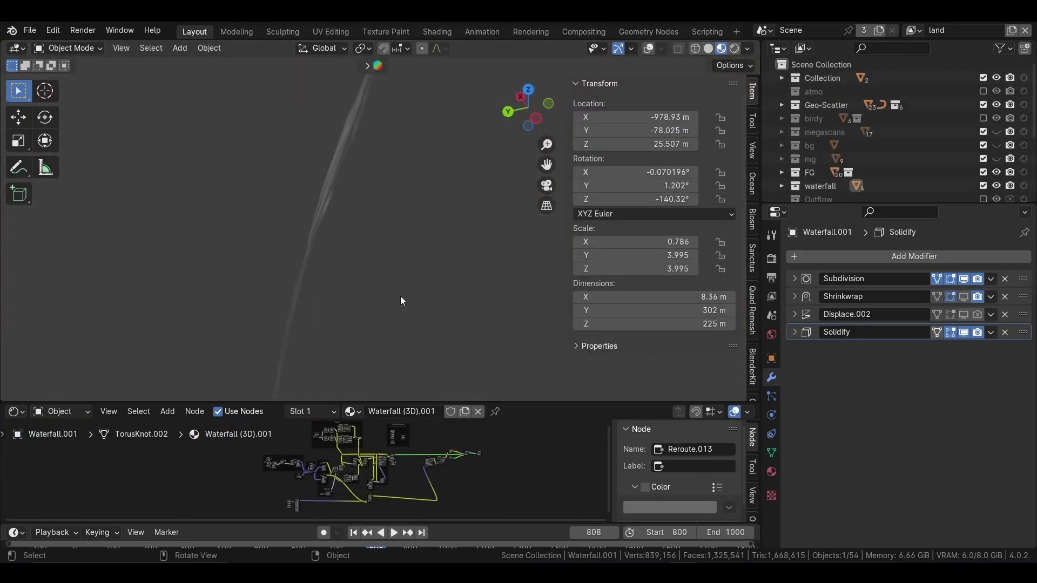
Play the animation to frame 889 and enable the waterfall's Shrinkwrap in the viewport.
{"action": "left_click_drag", "start_coordinate": [267, 524], "coordinate": [324, 462]}
{"action": "key", "text": "space"}
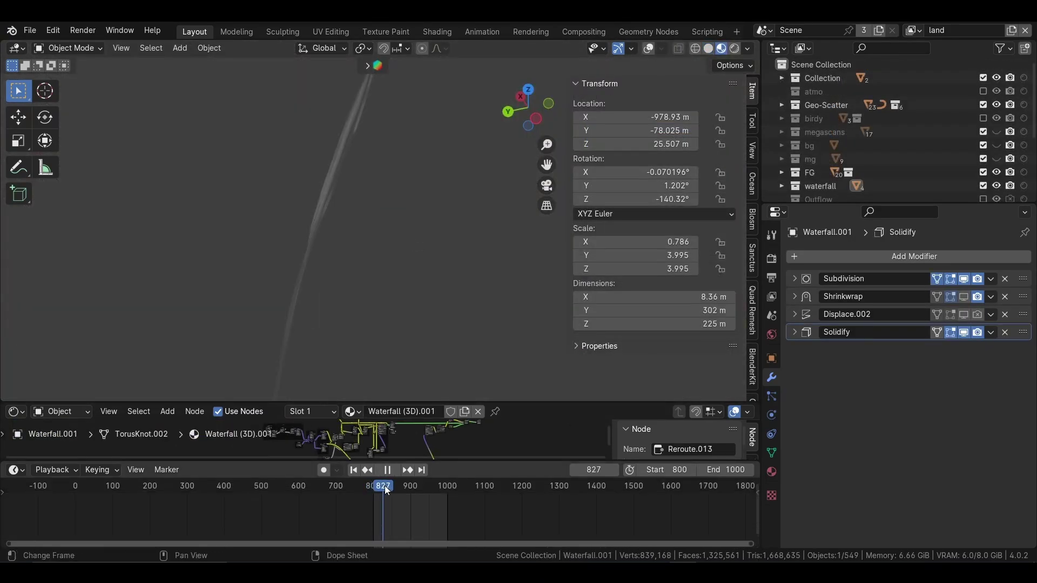
{"action": "mouse_move", "coordinate": [386, 490]}
{"action": "left_mouse_down"}
{"action": "mouse_move", "coordinate": [433, 496]}
{"action": "mouse_move", "coordinate": [375, 495]}
{"action": "left_mouse_up"}
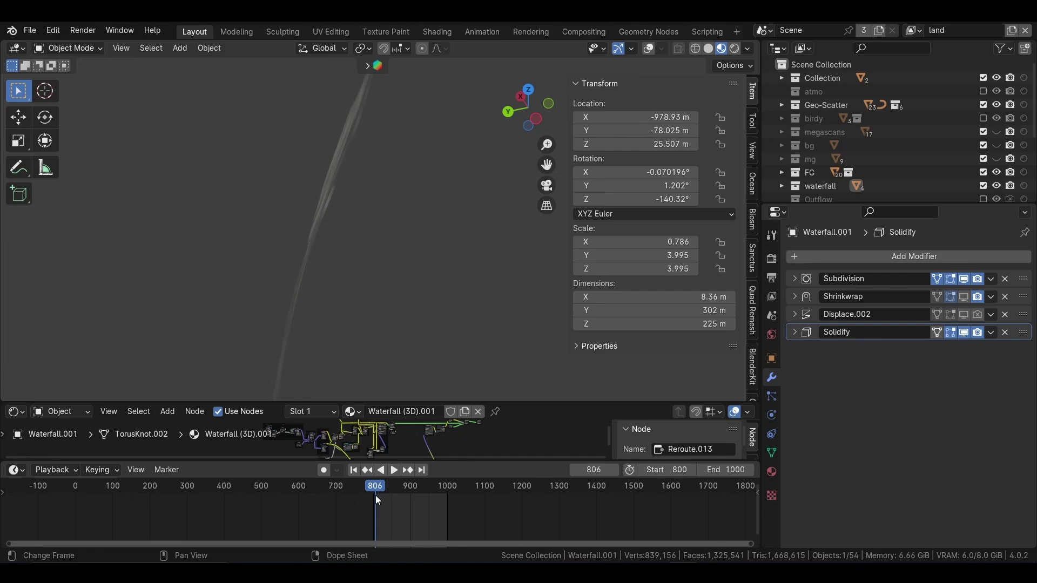
{"action": "left_click", "coordinate": [406, 488]}
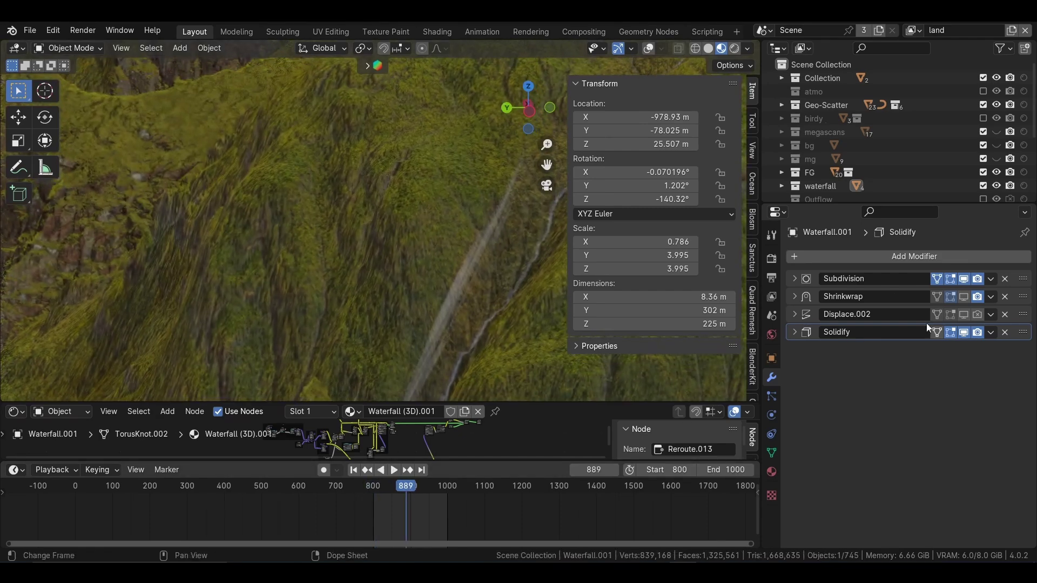
{"action": "left_click", "coordinate": [964, 297]}
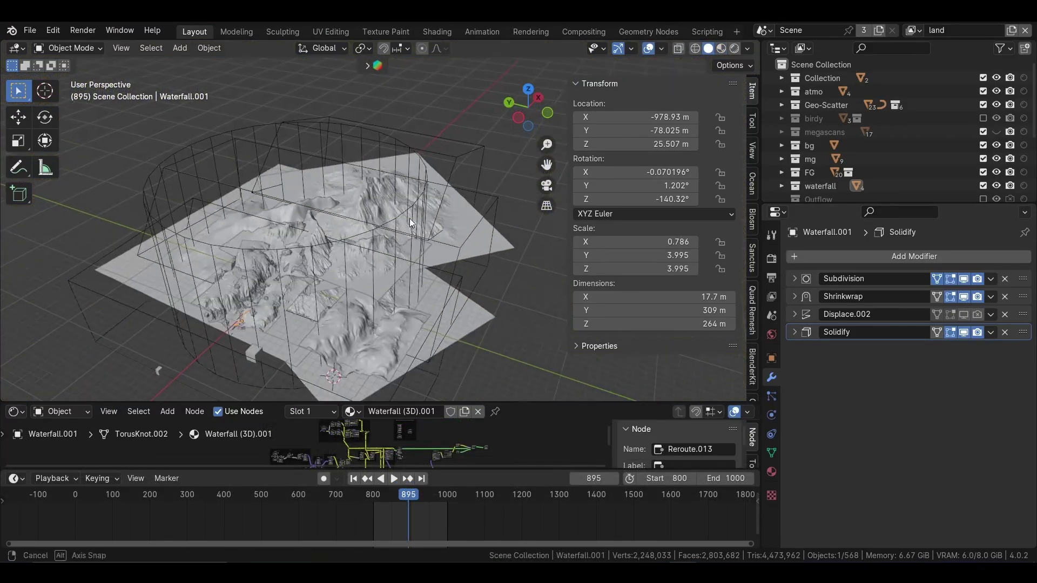
Orbit out and select the atmo cylinder, then Cube.004.
{"action": "mouse_move", "coordinate": [409, 218]}
{"action": "middle_mouse_down"}
{"action": "mouse_move", "coordinate": [441, 196]}
{"action": "mouse_move", "coordinate": [417, 186]}
{"action": "mouse_move", "coordinate": [463, 171]}
{"action": "mouse_move", "coordinate": [458, 215]}
{"action": "middle_mouse_up"}
{"action": "left_click", "coordinate": [442, 196]}
{"action": "left_click", "coordinate": [463, 171]}
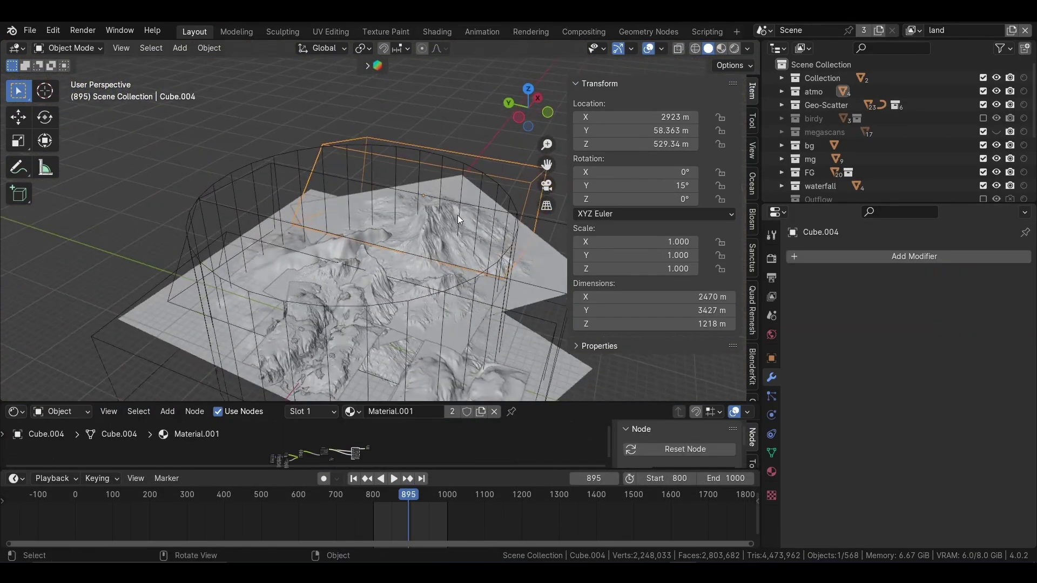
Isolate the atmo fog cylinder in rendered preview and center the node view on its sun link.
{"action": "left_click", "coordinate": [458, 215]}
{"action": "key", "text": "KP_Divide"}
{"action": "left_click", "coordinate": [734, 48]}
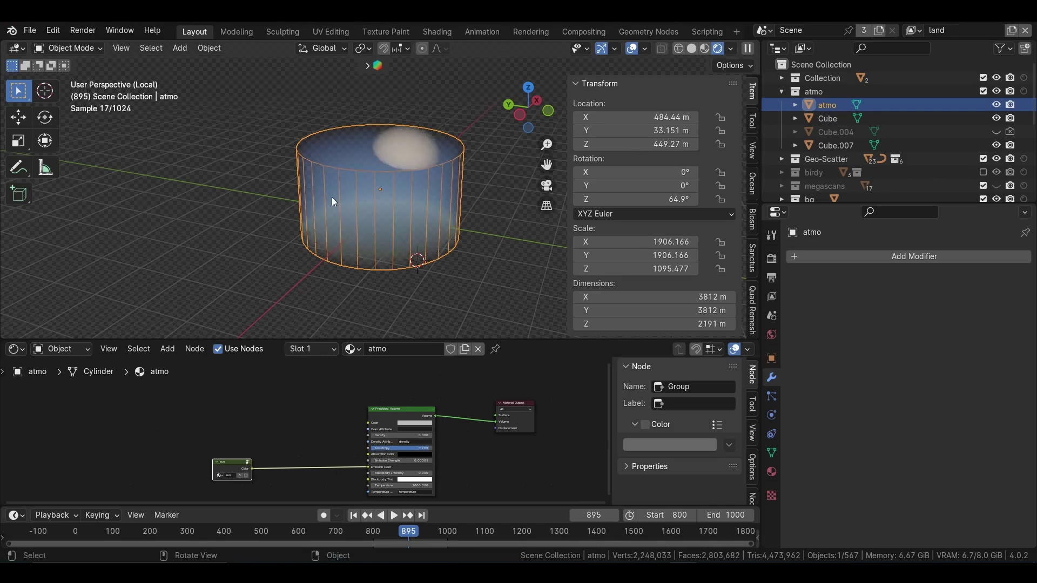
{"action": "scroll", "coordinate": [390, 184], "scroll_direction": "up", "scroll_amount": 3}
{"action": "mouse_move", "coordinate": [390, 182]}
{"action": "middle_mouse_down"}
{"action": "mouse_move", "coordinate": [386, 167]}
{"action": "mouse_move", "coordinate": [503, 163]}
{"action": "mouse_move", "coordinate": [234, 174]}
{"action": "mouse_move", "coordinate": [142, 200]}
{"action": "mouse_move", "coordinate": [308, 184]}
{"action": "middle_mouse_up"}
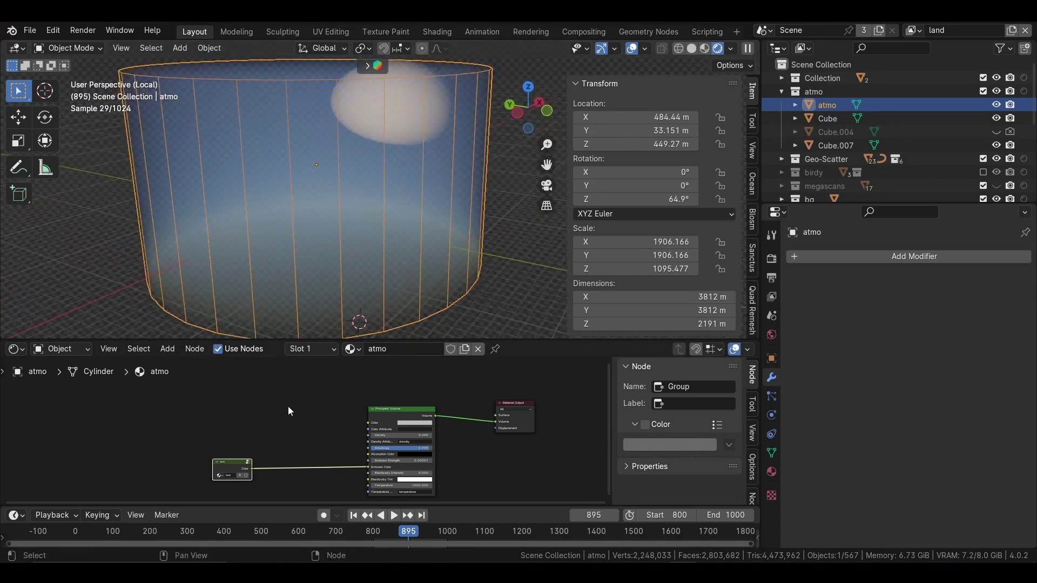
{"action": "scroll", "coordinate": [287, 407], "scroll_direction": "up", "scroll_amount": 2}
{"action": "scroll", "coordinate": [314, 411], "scroll_direction": "up", "scroll_amount": 1}
{"action": "middle_click_drag", "start_coordinate": [389, 184], "coordinate": [403, 177]}
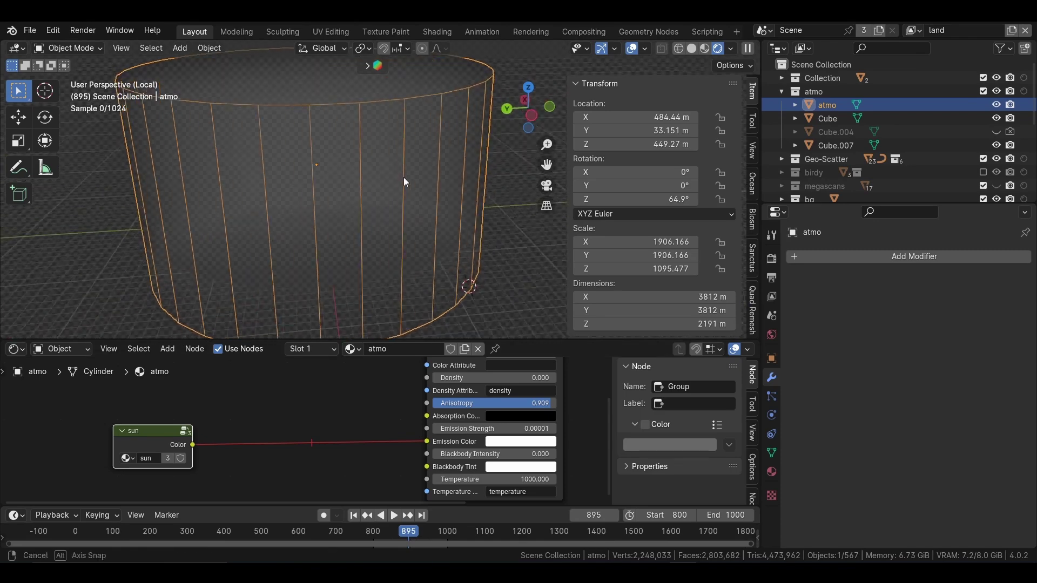
{"action": "middle_click_drag", "start_coordinate": [449, 362], "coordinate": [366, 432]}
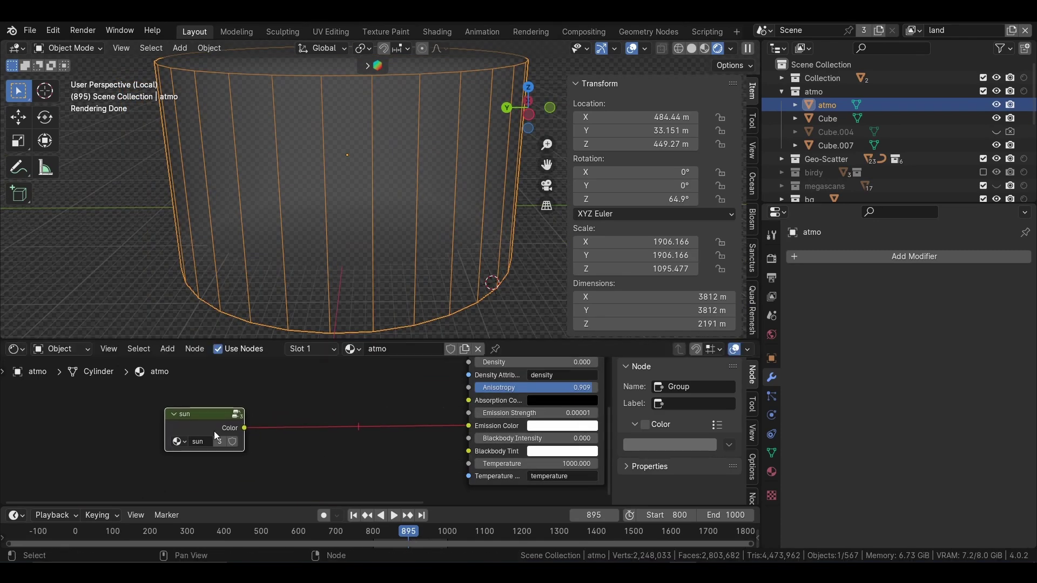
Inside the sun node group, duplicate the Sky Texture node, check render settings, and exit the group.
{"action": "left_click", "coordinate": [238, 417]}
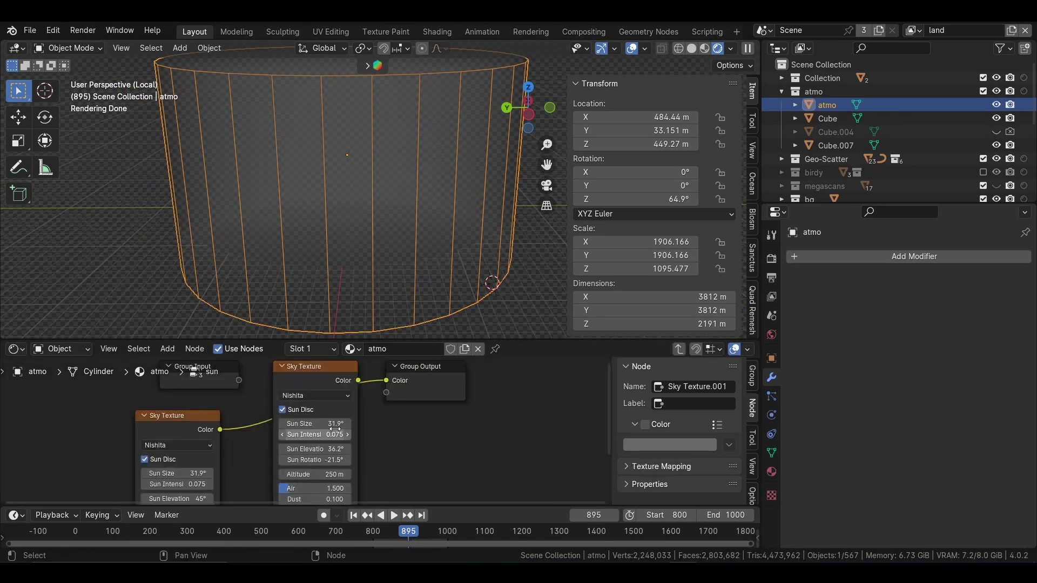
{"action": "key", "text": "shift+d"}
{"action": "left_click", "coordinate": [475, 443]}
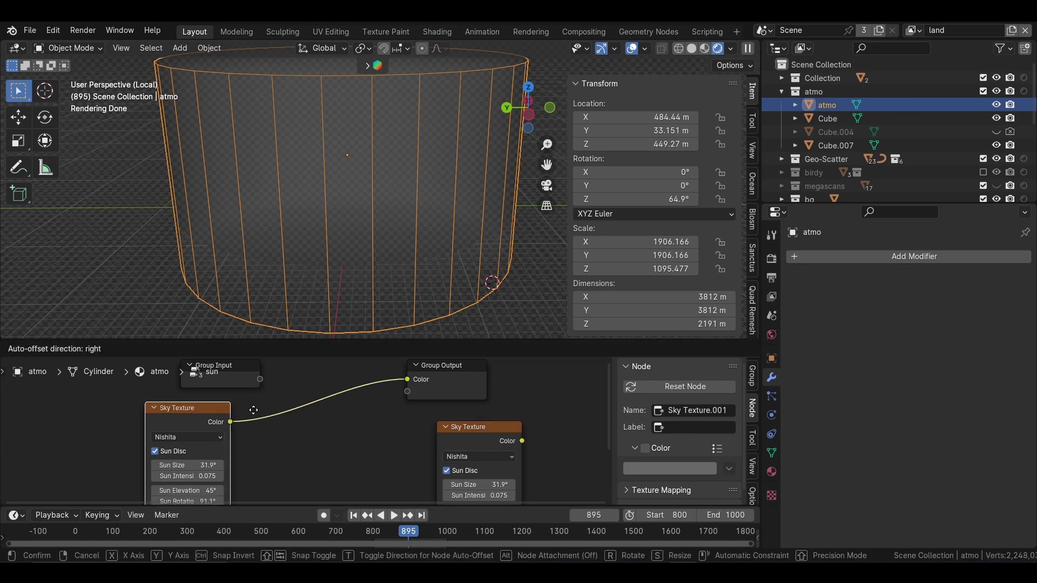
{"action": "scroll", "coordinate": [331, 403], "scroll_direction": "down", "scroll_amount": 1}
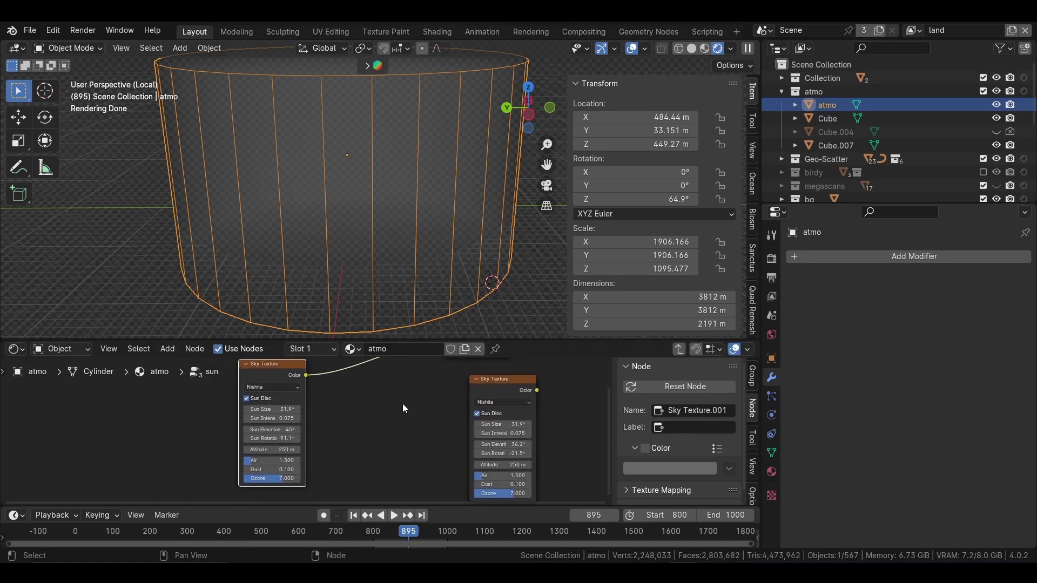
{"action": "mouse_move", "coordinate": [229, 125]}
{"action": "middle_mouse_down"}
{"action": "mouse_move", "coordinate": [277, 192]}
{"action": "mouse_move", "coordinate": [166, 77]}
{"action": "middle_mouse_up"}
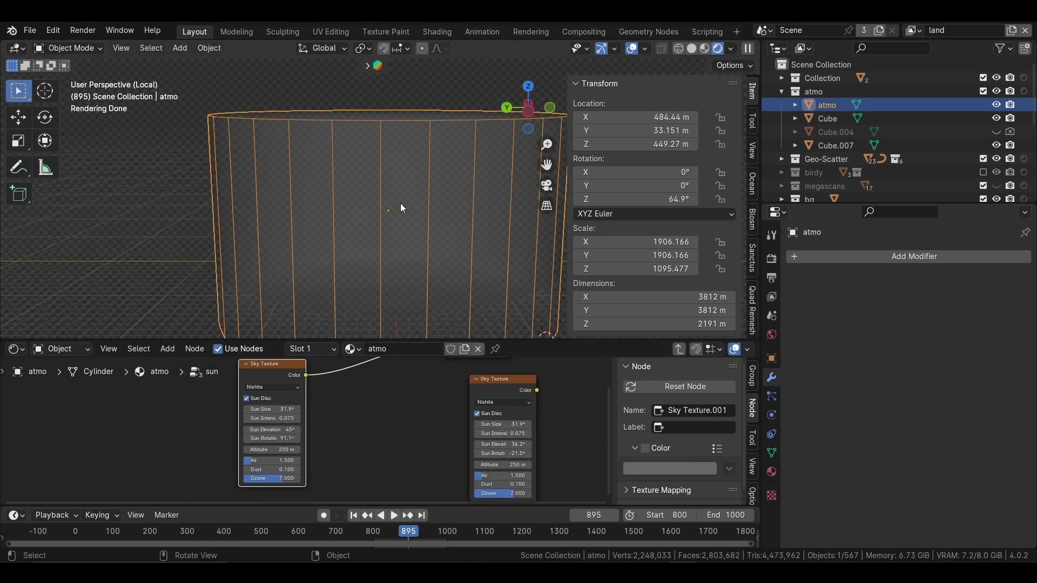
{"action": "left_click", "coordinate": [772, 258]}
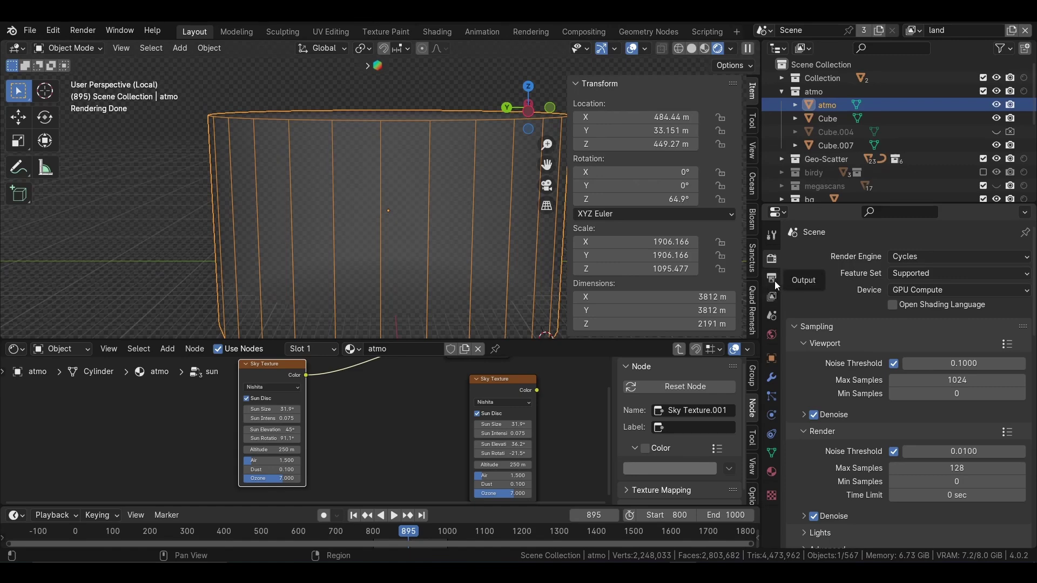
{"action": "scroll", "coordinate": [838, 424], "scroll_direction": "down", "scroll_amount": 8}
{"action": "scroll", "coordinate": [838, 424], "scroll_direction": "down", "scroll_amount": 5}
{"action": "key", "text": "Tab"}
{"action": "middle_click_drag", "start_coordinate": [406, 435], "coordinate": [339, 443]}
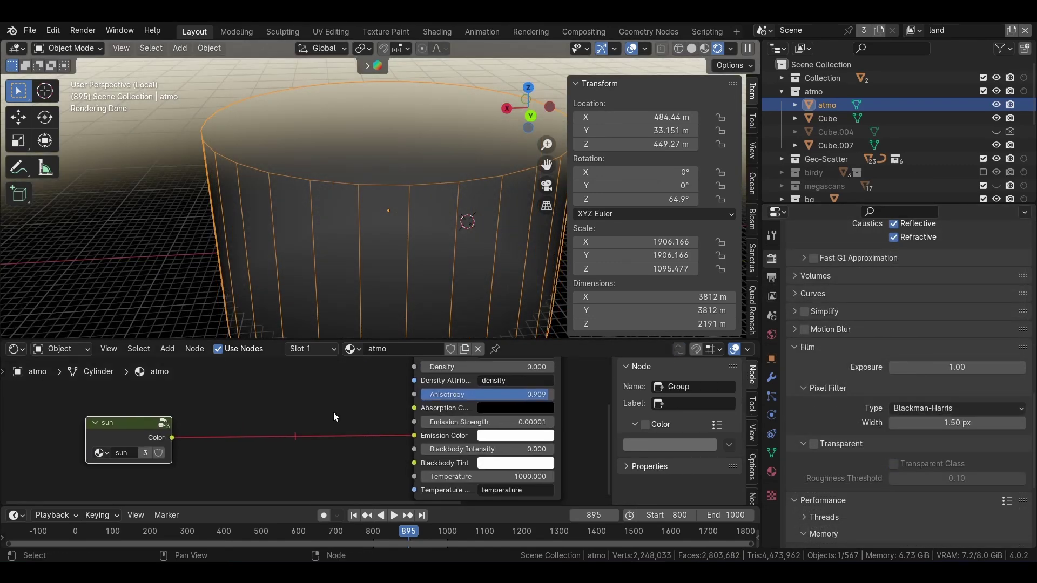
{"action": "right_click_drag", "start_coordinate": [300, 419], "coordinate": [296, 477], "text": "ctrl+alt"}
Orbit the viewport to look down on the atmo fog cylinder.
{"action": "mouse_move", "coordinate": [475, 228]}
{"action": "middle_mouse_down"}
{"action": "mouse_move", "coordinate": [371, 233]}
{"action": "mouse_move", "coordinate": [383, 76]}
{"action": "middle_mouse_up"}
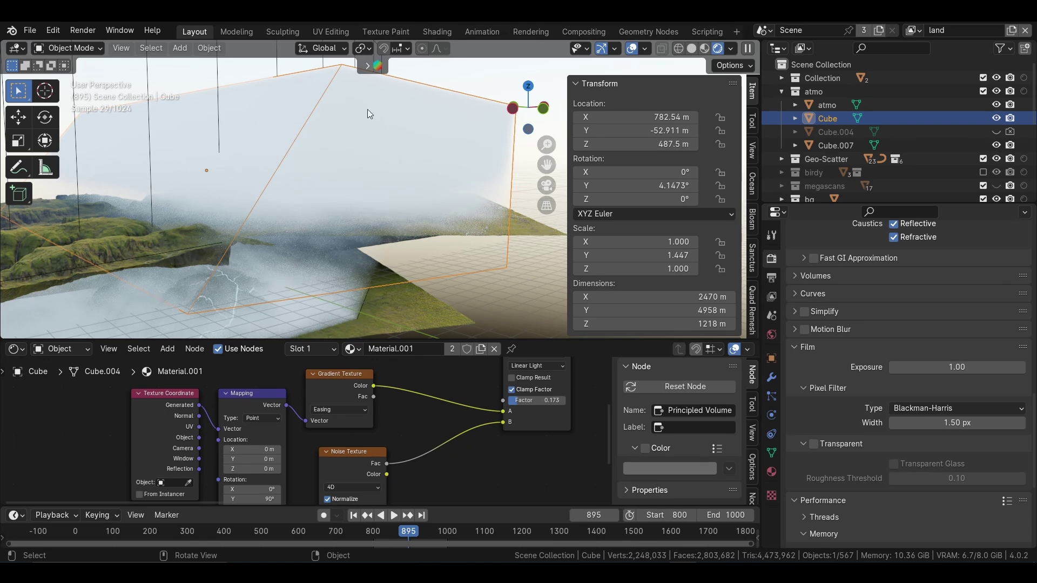
Preview the Gradient, Noise Texture and mixed outputs on the fog cube.
{"action": "scroll", "coordinate": [383, 190], "scroll_direction": "up", "scroll_amount": 3}
{"action": "scroll", "coordinate": [377, 183], "scroll_direction": "up", "scroll_amount": 3}
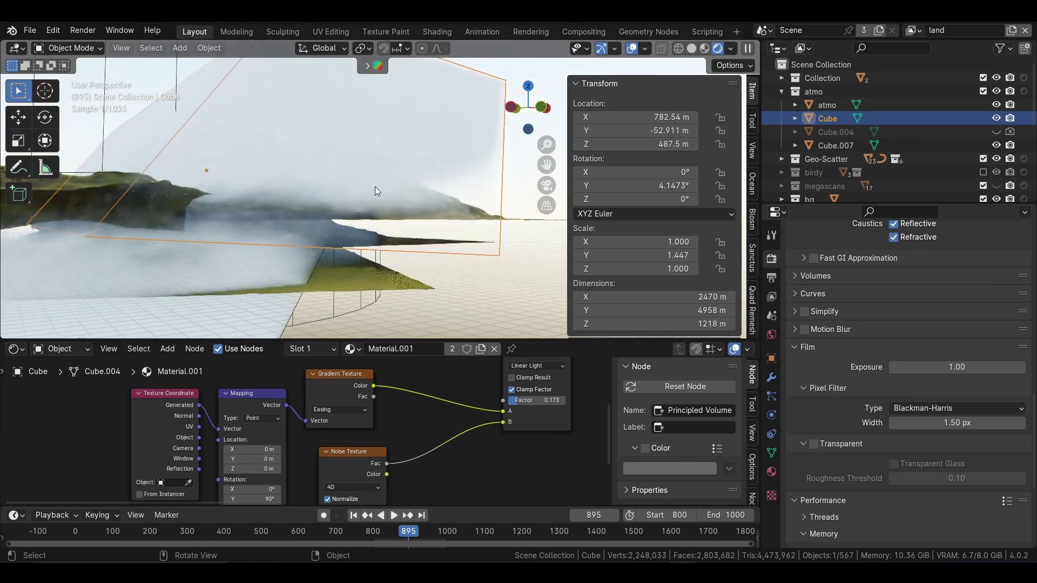
{"action": "scroll", "coordinate": [445, 145], "scroll_direction": "up", "scroll_amount": 1}
{"action": "scroll", "coordinate": [360, 419], "scroll_direction": "down", "scroll_amount": 2}
{"action": "scroll", "coordinate": [300, 419], "scroll_direction": "down", "scroll_amount": 2}
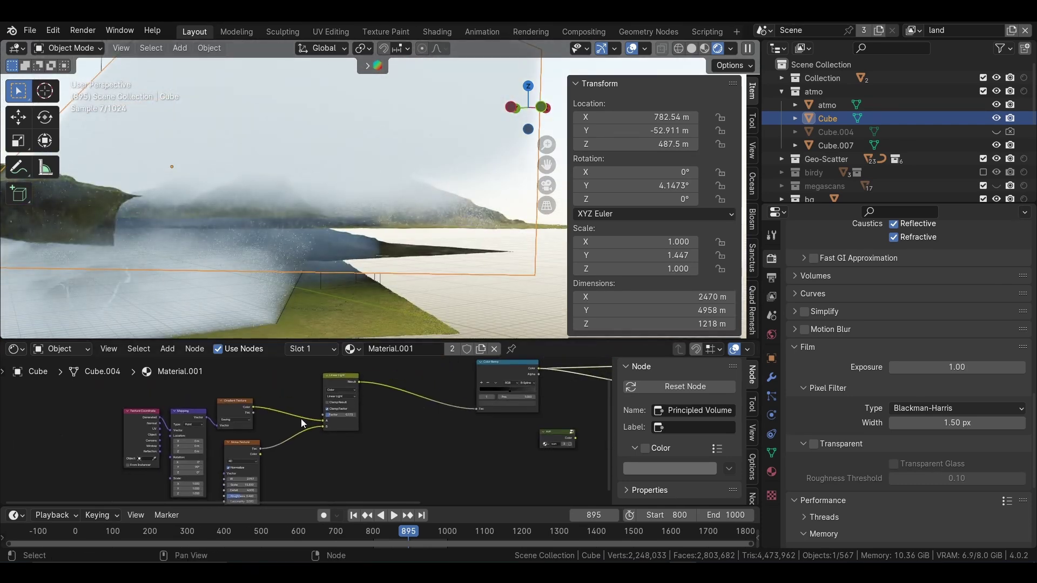
{"action": "left_click", "coordinate": [242, 405]}
{"action": "scroll", "coordinate": [162, 426], "scroll_direction": "up", "scroll_amount": 2}
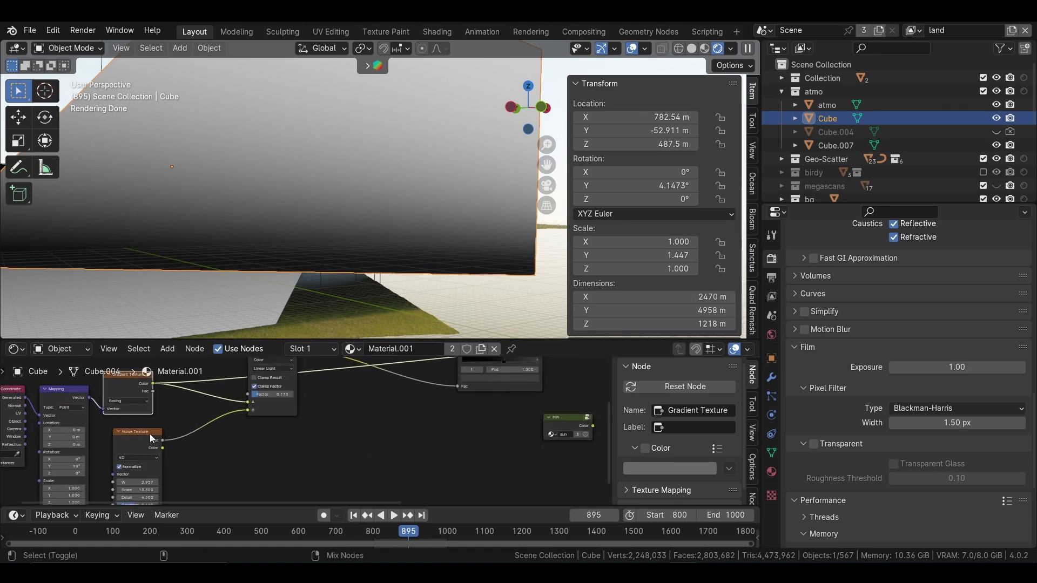
{"action": "left_click", "coordinate": [154, 435], "text": "ctrl+shift"}
{"action": "scroll", "coordinate": [263, 400], "scroll_direction": "down", "scroll_amount": 1}
{"action": "left_click", "coordinate": [263, 400], "text": "ctrl+shift"}
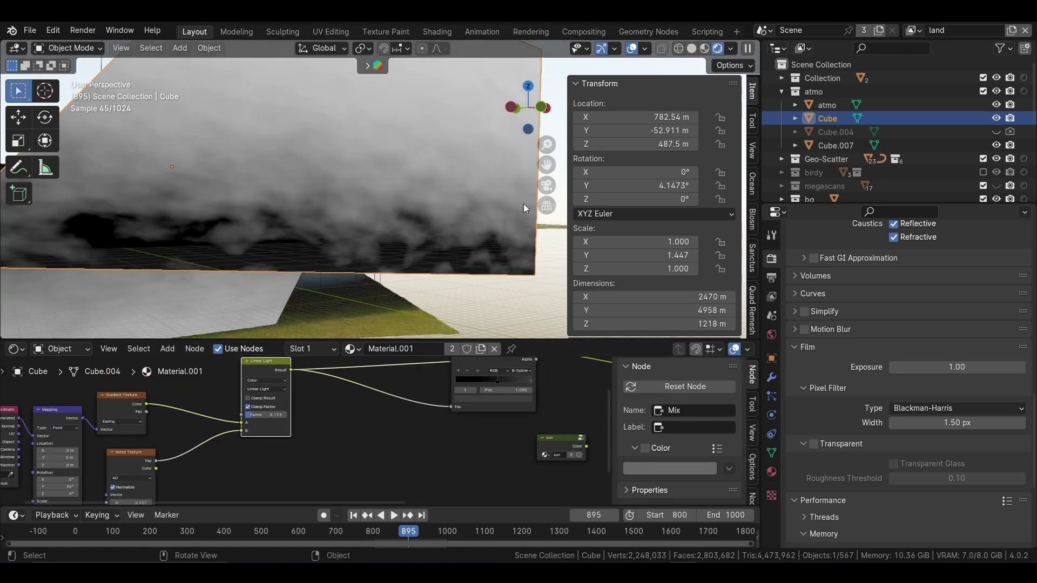
{"action": "middle_click_drag", "start_coordinate": [523, 203], "coordinate": [423, 200]}
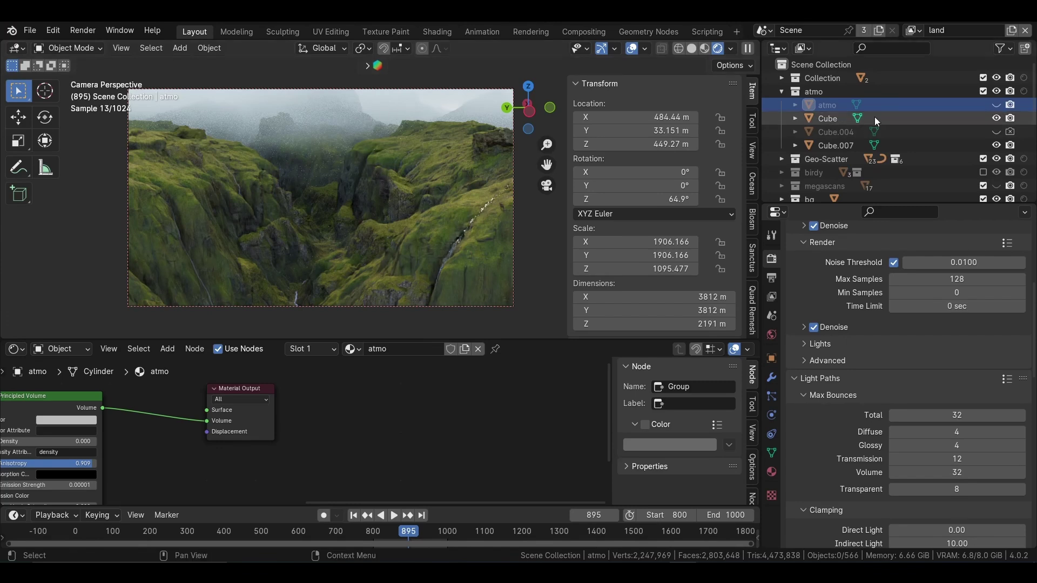
Unhide and collapse the atmo collection, switch to Solid shading, and include the birdy collection.
{"action": "left_click", "coordinate": [996, 108]}
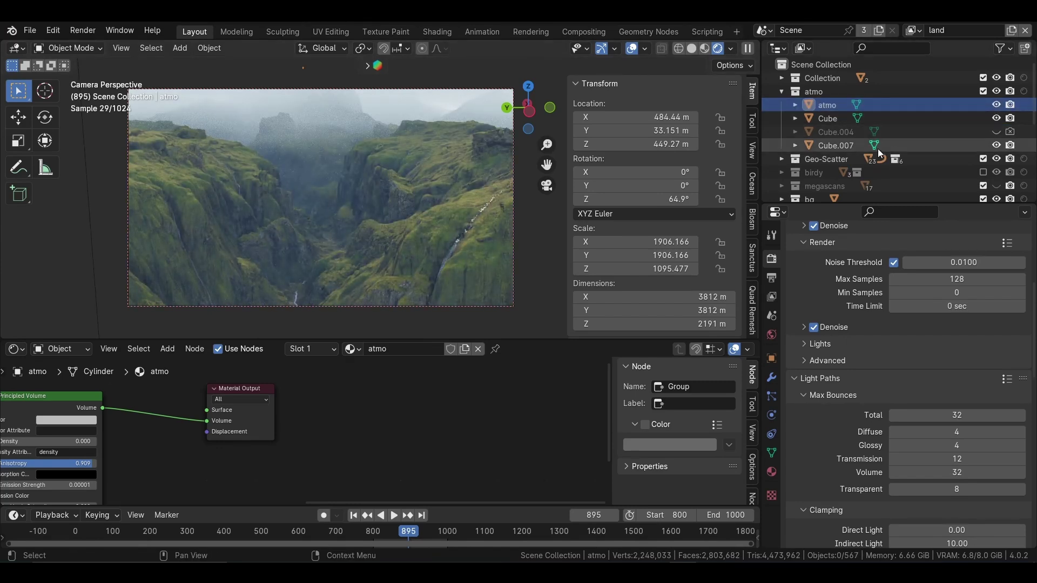
{"action": "left_click", "coordinate": [782, 91]}
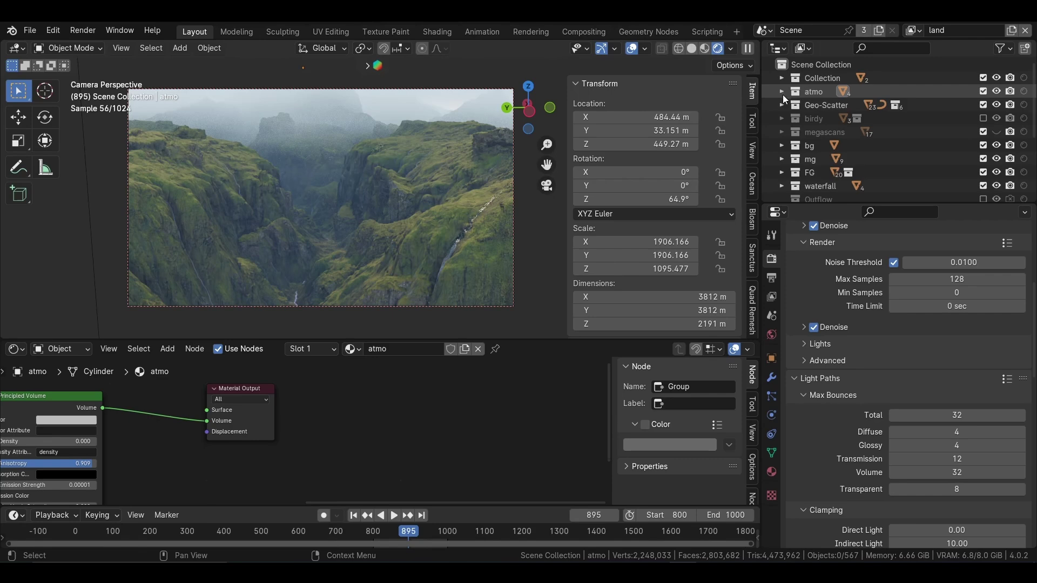
{"action": "left_click", "coordinate": [694, 48]}
{"action": "left_click", "coordinate": [983, 118]}
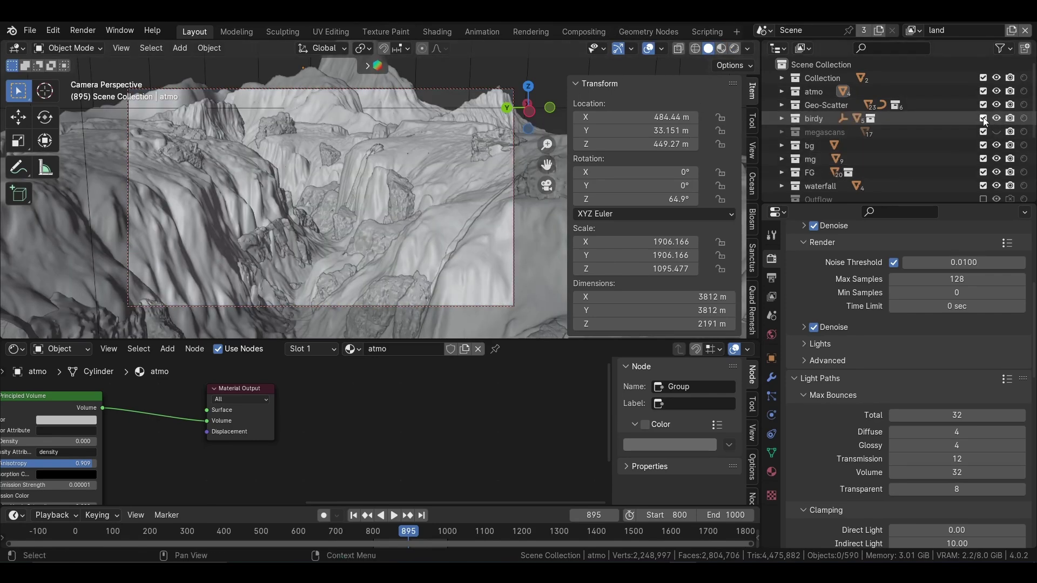
Frame and isolate the Bird object, then play its animation from frame 830.
{"action": "left_click", "coordinate": [820, 118]}
{"action": "key", "text": "grave"}
{"action": "left_click", "coordinate": [313, 199]}
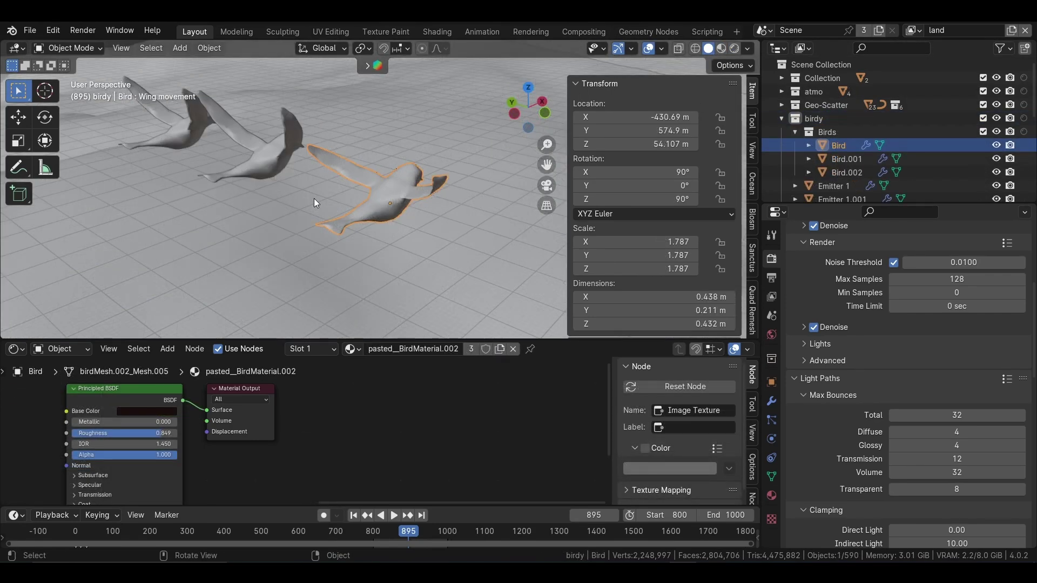
{"action": "mouse_move", "coordinate": [316, 203]}
{"action": "middle_mouse_down"}
{"action": "mouse_move", "coordinate": [358, 225]}
{"action": "mouse_move", "coordinate": [142, 152]}
{"action": "mouse_move", "coordinate": [361, 211]}
{"action": "mouse_move", "coordinate": [183, 177]}
{"action": "mouse_move", "coordinate": [146, 139]}
{"action": "mouse_move", "coordinate": [453, 206]}
{"action": "mouse_move", "coordinate": [378, 195]}
{"action": "middle_mouse_up"}
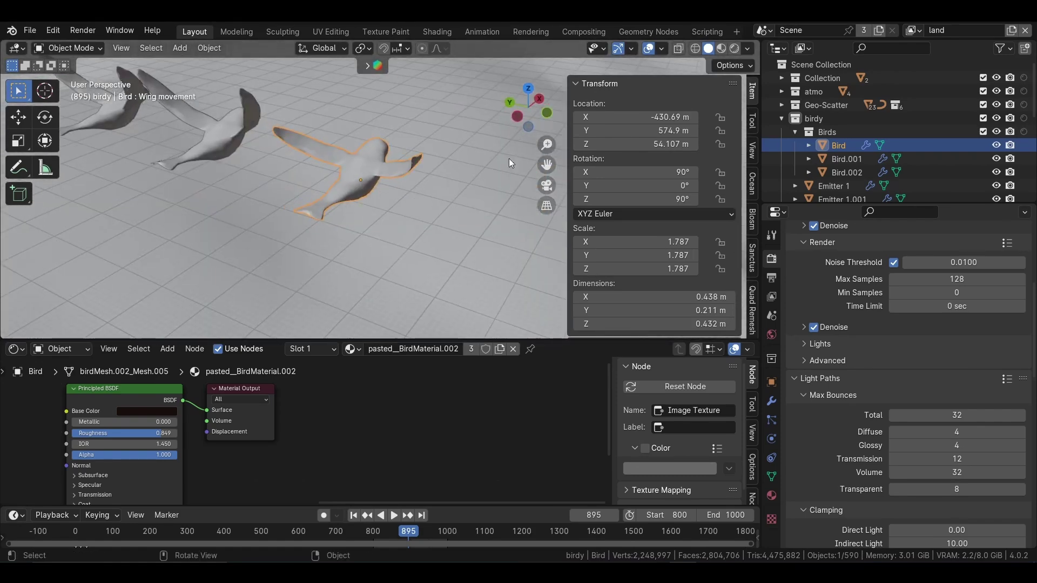
{"action": "key", "text": "KP_Divide"}
{"action": "left_click", "coordinate": [721, 48]}
{"action": "left_click_drag", "start_coordinate": [405, 507], "coordinate": [405, 435]}
{"action": "mouse_move", "coordinate": [407, 479]}
{"action": "left_mouse_down"}
{"action": "mouse_move", "coordinate": [382, 464]}
{"action": "mouse_move", "coordinate": [431, 476]}
{"action": "mouse_move", "coordinate": [417, 469]}
{"action": "left_mouse_up"}
{"action": "key", "text": "space"}
{"action": "key", "text": "KP_Divide"}
{"action": "key", "text": "space"}
Select Emitter 1 and play the bird flock animation from frame 850, stopping at frame 909.
{"action": "left_click", "coordinate": [459, 184]}
{"action": "middle_click_drag", "start_coordinate": [460, 181], "coordinate": [449, 235]}
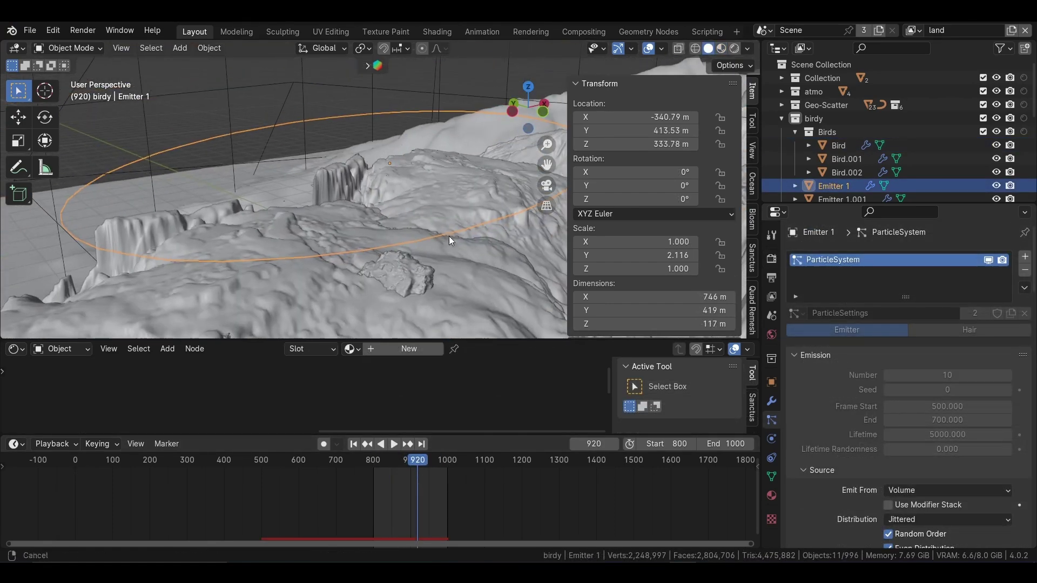
{"action": "left_click", "coordinate": [415, 460]}
{"action": "key", "text": "space"}
{"action": "mouse_move", "coordinate": [415, 460]}
{"action": "left_mouse_down"}
{"action": "mouse_move", "coordinate": [394, 464]}
{"action": "mouse_move", "coordinate": [402, 465]}
{"action": "left_mouse_up"}
{"action": "key", "text": "space"}
{"action": "mouse_move", "coordinate": [426, 221]}
{"action": "middle_mouse_down"}
{"action": "mouse_move", "coordinate": [443, 180]}
{"action": "mouse_move", "coordinate": [435, 302]}
{"action": "middle_mouse_up"}
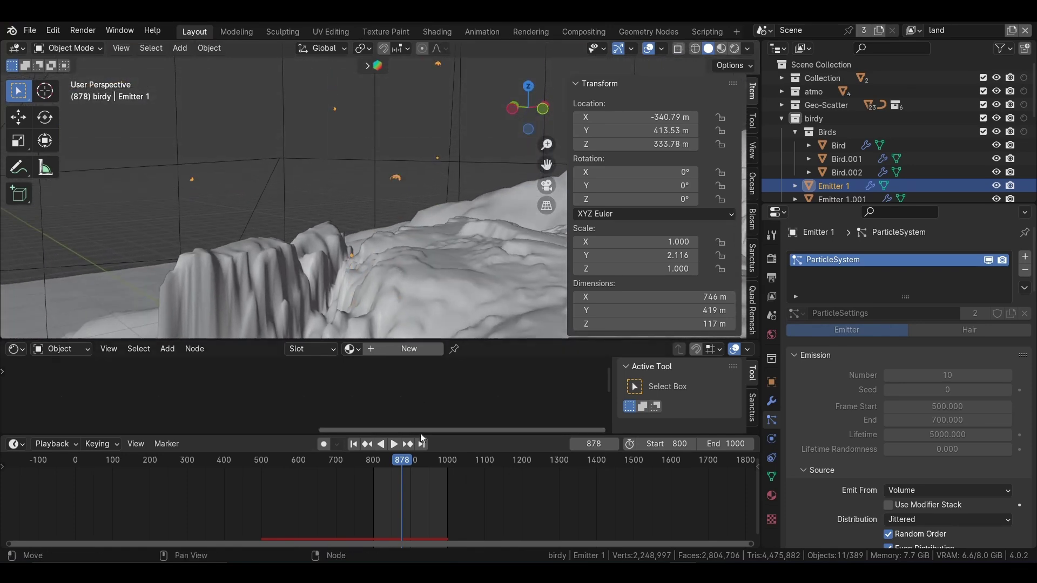
{"action": "left_click", "coordinate": [391, 462]}
{"action": "key", "text": "space"}
{"action": "mouse_move", "coordinate": [390, 459]}
{"action": "left_mouse_down"}
{"action": "mouse_move", "coordinate": [399, 462]}
{"action": "mouse_move", "coordinate": [390, 468]}
{"action": "mouse_move", "coordinate": [445, 468]}
{"action": "mouse_move", "coordinate": [401, 469]}
{"action": "left_mouse_up"}
{"action": "key", "text": "space"}
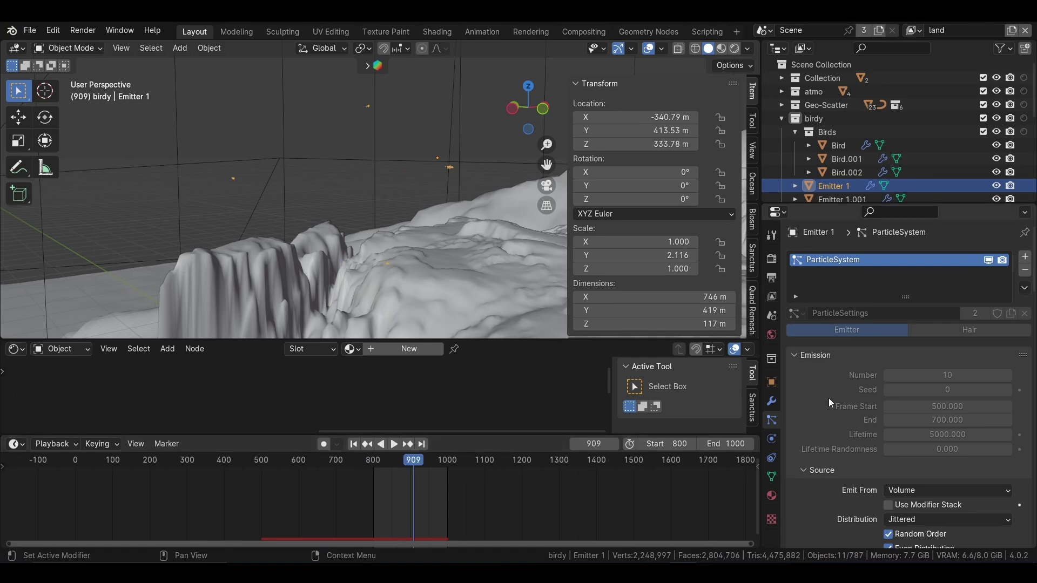
Scroll Emitter 1's Particle Properties down to the Physics > Movement boid settings.
{"action": "scroll", "coordinate": [829, 397], "scroll_direction": "down", "scroll_amount": 4}
{"action": "scroll", "coordinate": [822, 400], "scroll_direction": "down", "scroll_amount": 5}
{"action": "scroll", "coordinate": [824, 397], "scroll_direction": "down", "scroll_amount": 5}
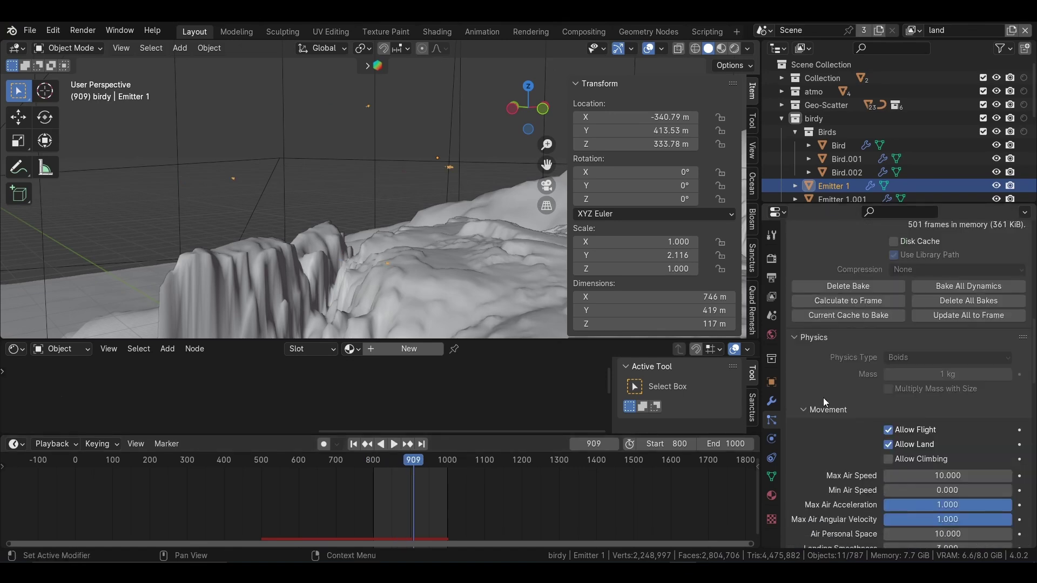
{"action": "scroll", "coordinate": [823, 397], "scroll_direction": "down", "scroll_amount": 5}
{"action": "scroll", "coordinate": [852, 381], "scroll_direction": "up", "scroll_amount": 2}
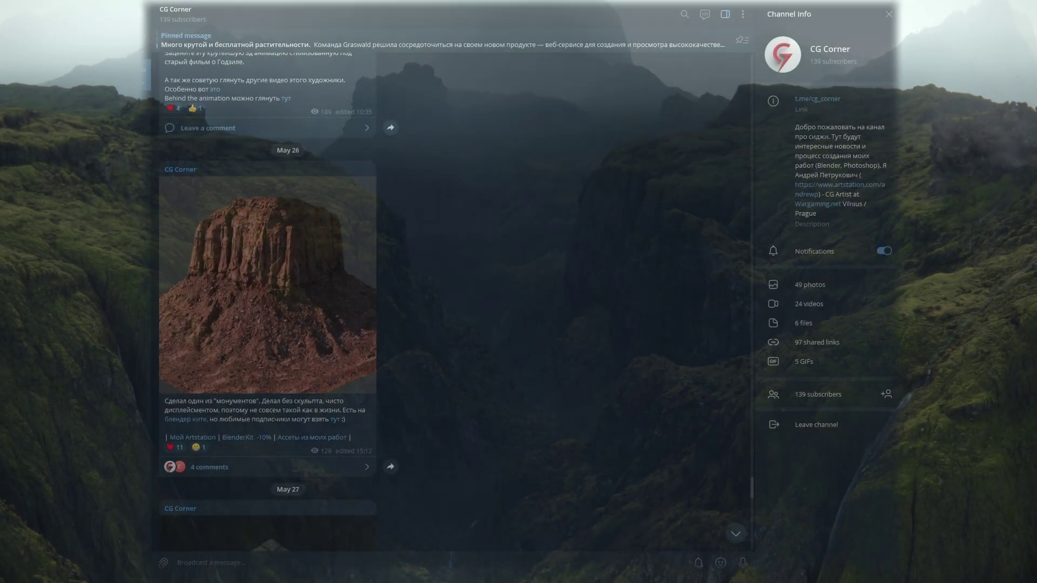
Scroll the CG Corner feed down to the June Fallout VFX breakdown video.
{"action": "scroll", "coordinate": [267, 302], "scroll_direction": "down", "scroll_amount": 1}
{"action": "scroll", "coordinate": [267, 303], "scroll_direction": "down", "scroll_amount": 1}
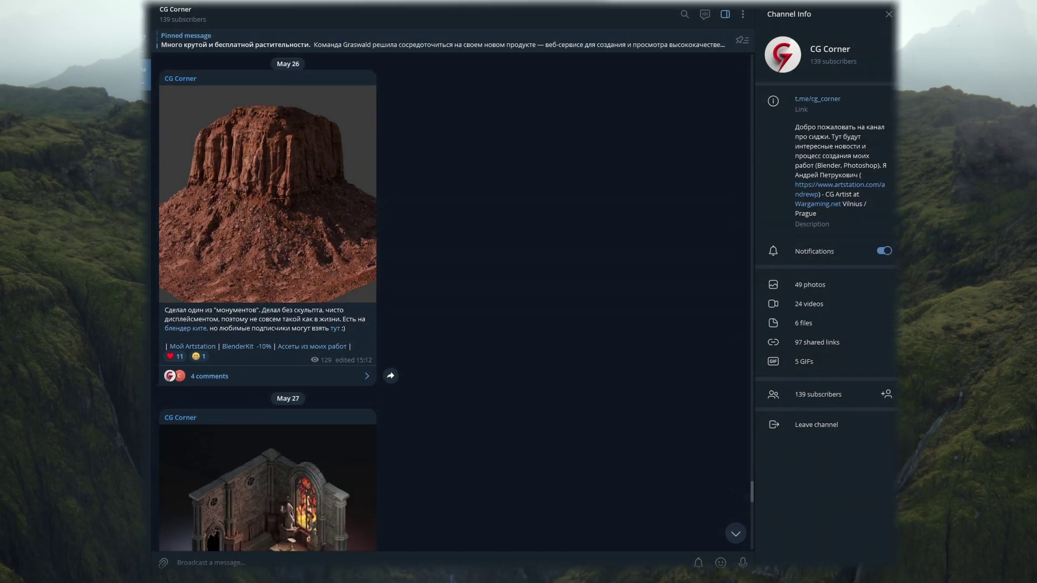
{"action": "scroll", "coordinate": [267, 303], "scroll_direction": "down", "scroll_amount": 1}
{"action": "scroll", "coordinate": [267, 303], "scroll_direction": "down", "scroll_amount": 2}
{"action": "scroll", "coordinate": [268, 303], "scroll_direction": "down", "scroll_amount": 3}
{"action": "scroll", "coordinate": [267, 303], "scroll_direction": "down", "scroll_amount": 1}
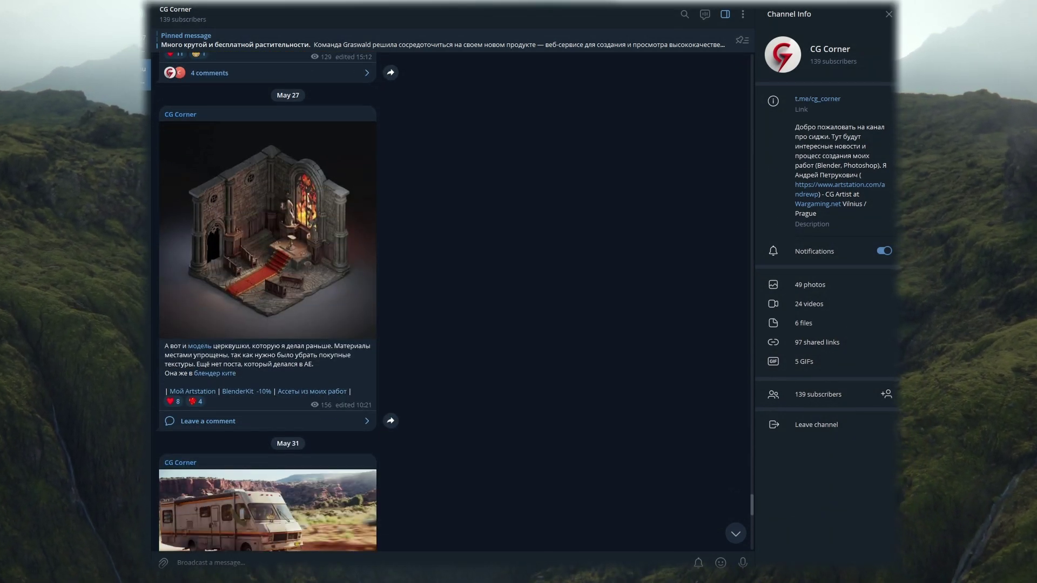
{"action": "scroll", "coordinate": [268, 303], "scroll_direction": "down", "scroll_amount": 3}
{"action": "scroll", "coordinate": [267, 302], "scroll_direction": "down", "scroll_amount": 3}
{"action": "scroll", "coordinate": [267, 302], "scroll_direction": "down", "scroll_amount": 2}
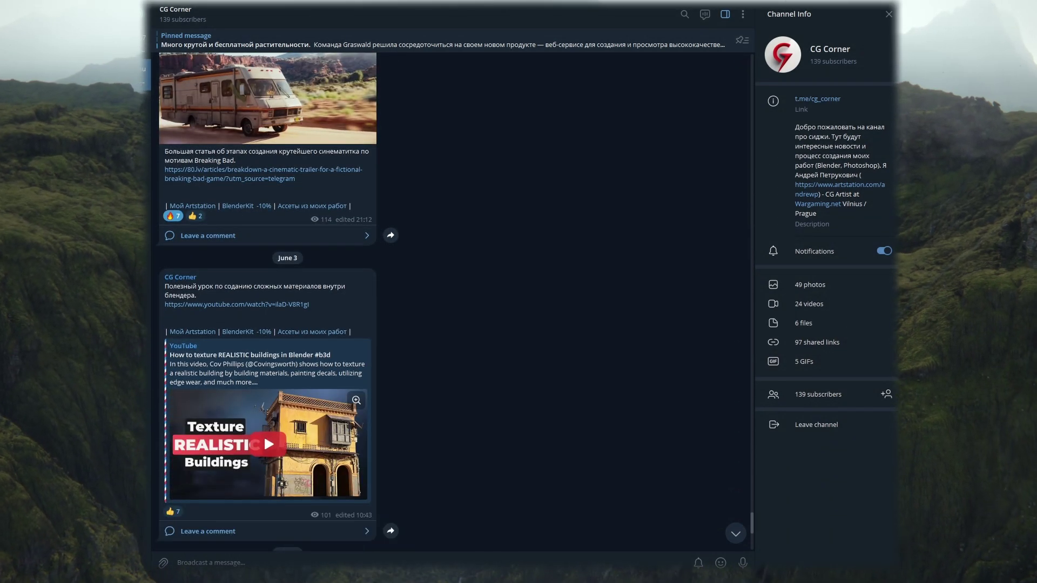
{"action": "scroll", "coordinate": [267, 302], "scroll_direction": "down", "scroll_amount": 1}
{"action": "scroll", "coordinate": [267, 302], "scroll_direction": "down", "scroll_amount": 2}
{"action": "scroll", "coordinate": [267, 303], "scroll_direction": "down", "scroll_amount": 2}
{"action": "scroll", "coordinate": [267, 303], "scroll_direction": "down", "scroll_amount": 1}
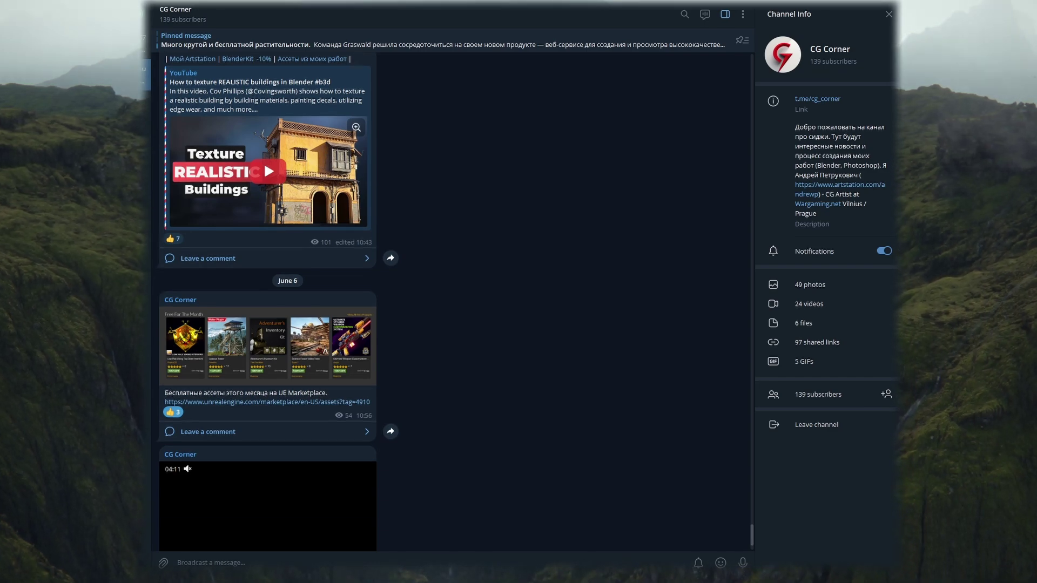
{"action": "scroll", "coordinate": [267, 302], "scroll_direction": "down", "scroll_amount": 2}
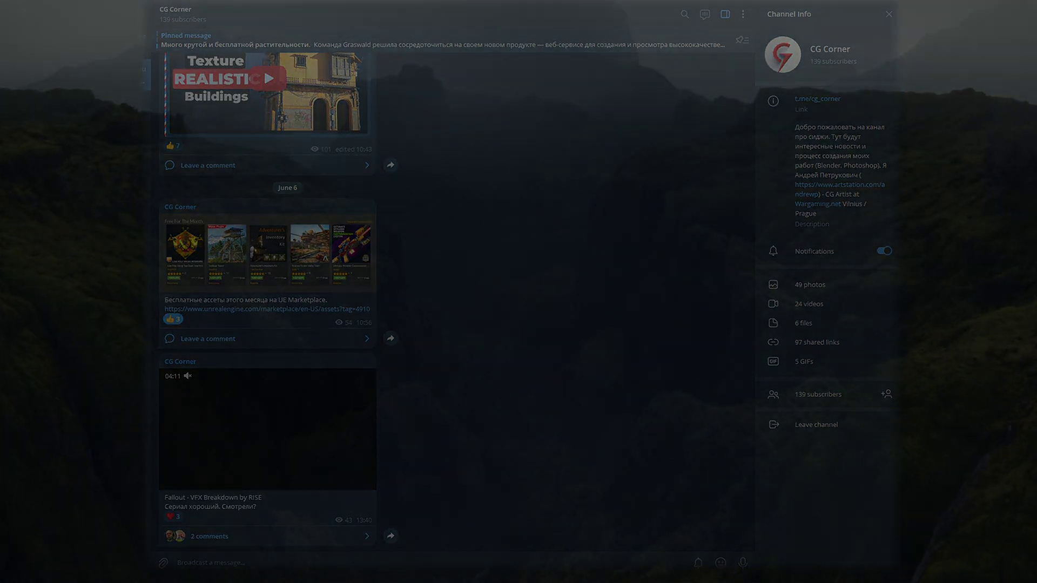